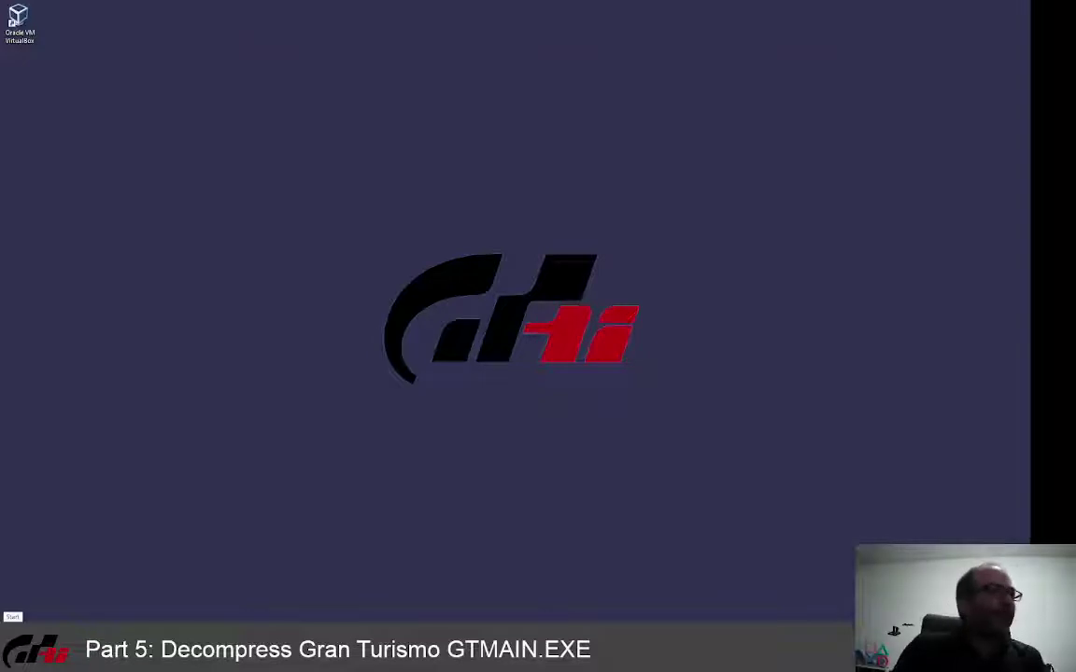
Step: Switch to File Explorer, browse SSD_2 to GT_DUMPS > GranTurismo(EU)SCES-00984-Dump > GT_DUMP, and select SCES_009.84
{"action": "key", "text": "alt+Tab"}
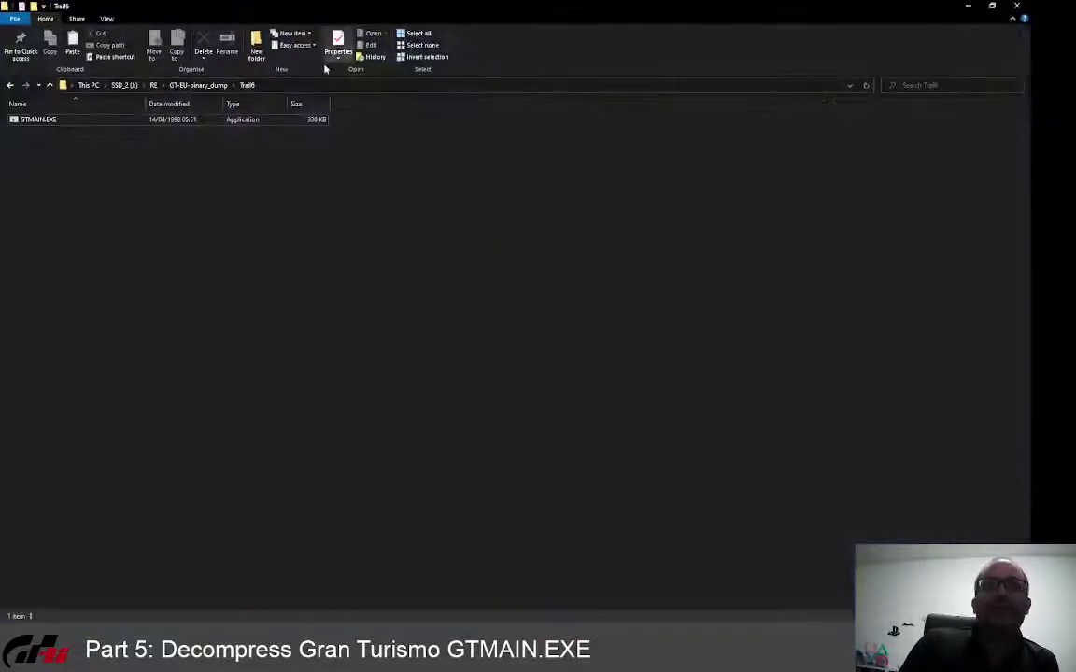
{"action": "left_click", "coordinate": [155, 85]}
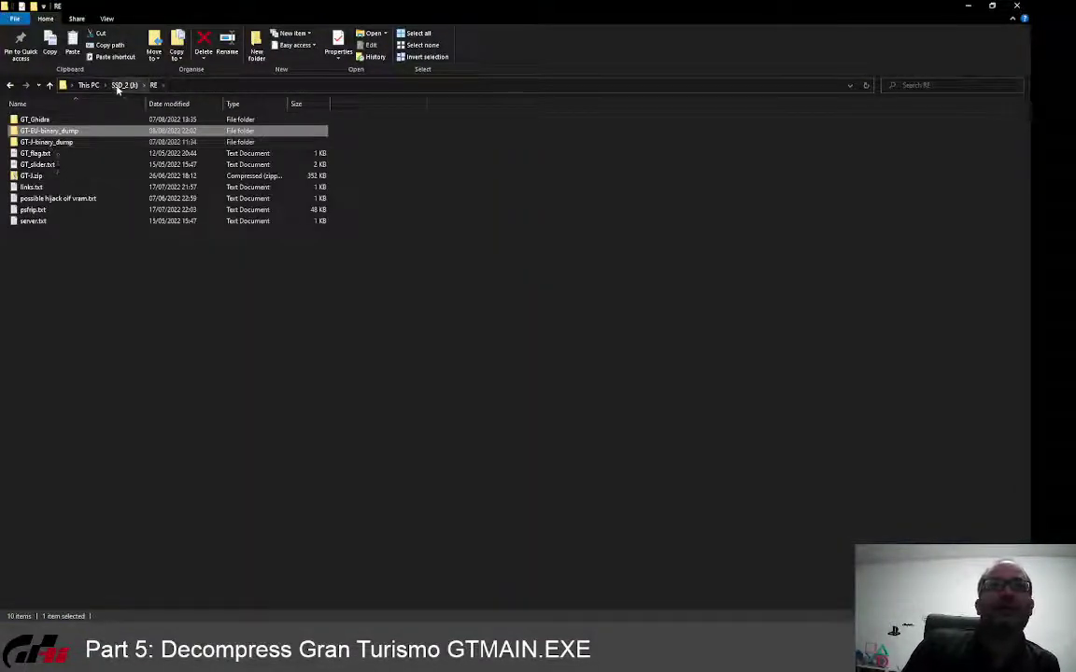
{"action": "left_click", "coordinate": [122, 85]}
{"action": "left_click", "coordinate": [48, 154]}
{"action": "double_click", "coordinate": [49, 154]}
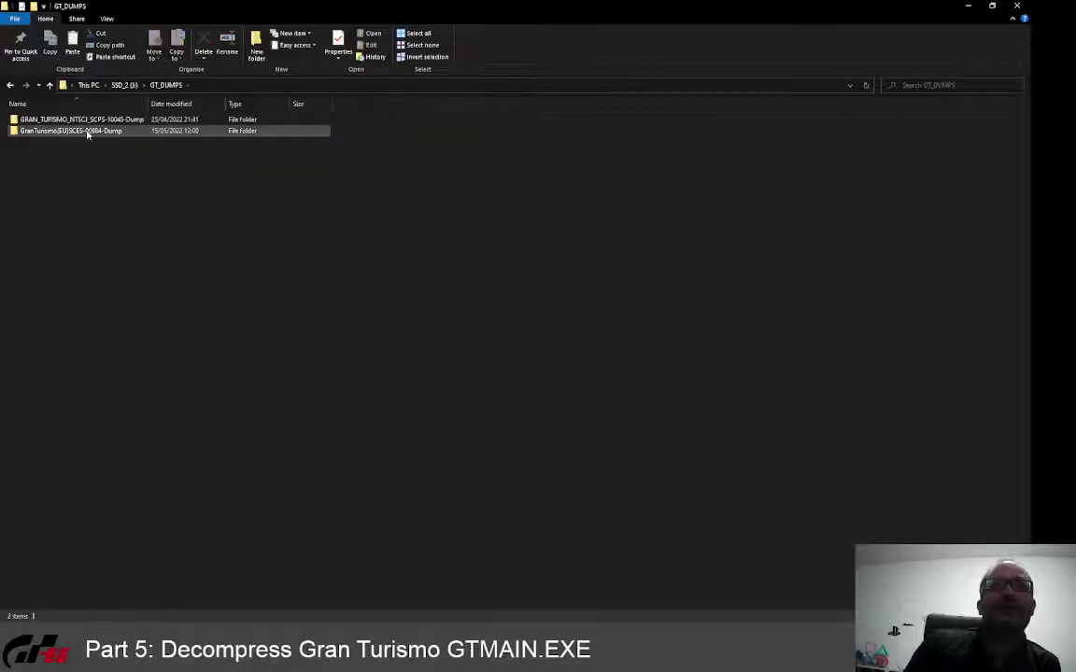
{"action": "double_click", "coordinate": [84, 131]}
{"action": "double_click", "coordinate": [82, 120]}
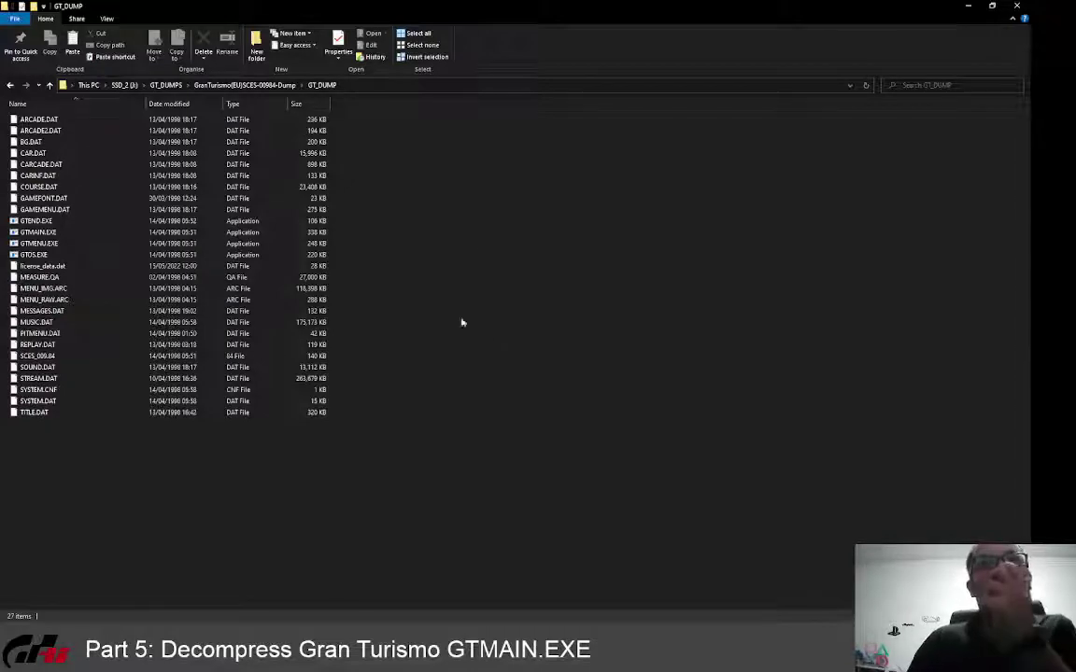
{"action": "left_click", "coordinate": [57, 358]}
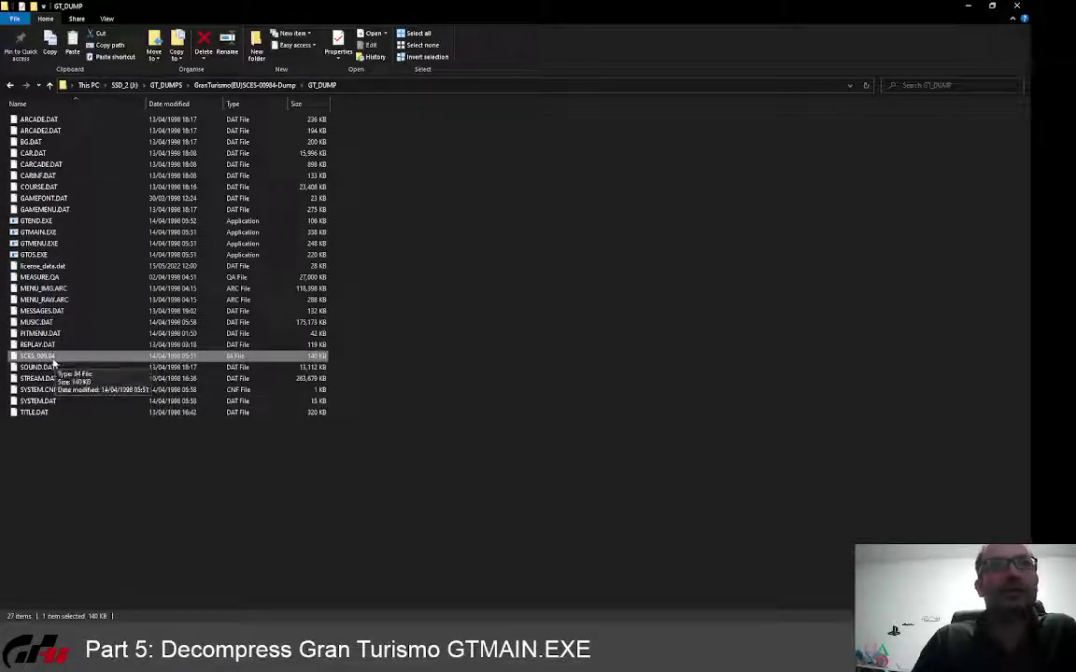
Step: Return to the SSD_2 drive and open the Trail6 folder inside RE > GT-EU-binary_dump
{"action": "left_click", "coordinate": [50, 85]}
{"action": "left_click", "coordinate": [49, 85]}
{"action": "left_click", "coordinate": [50, 85]}
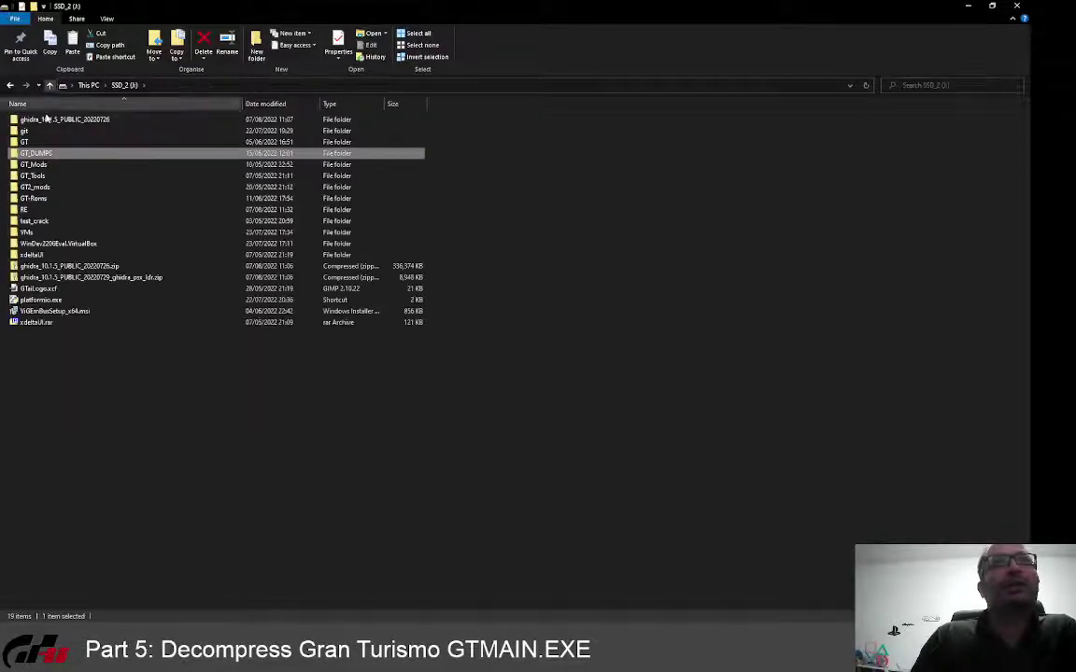
{"action": "left_click", "coordinate": [27, 212]}
{"action": "double_click", "coordinate": [26, 212]}
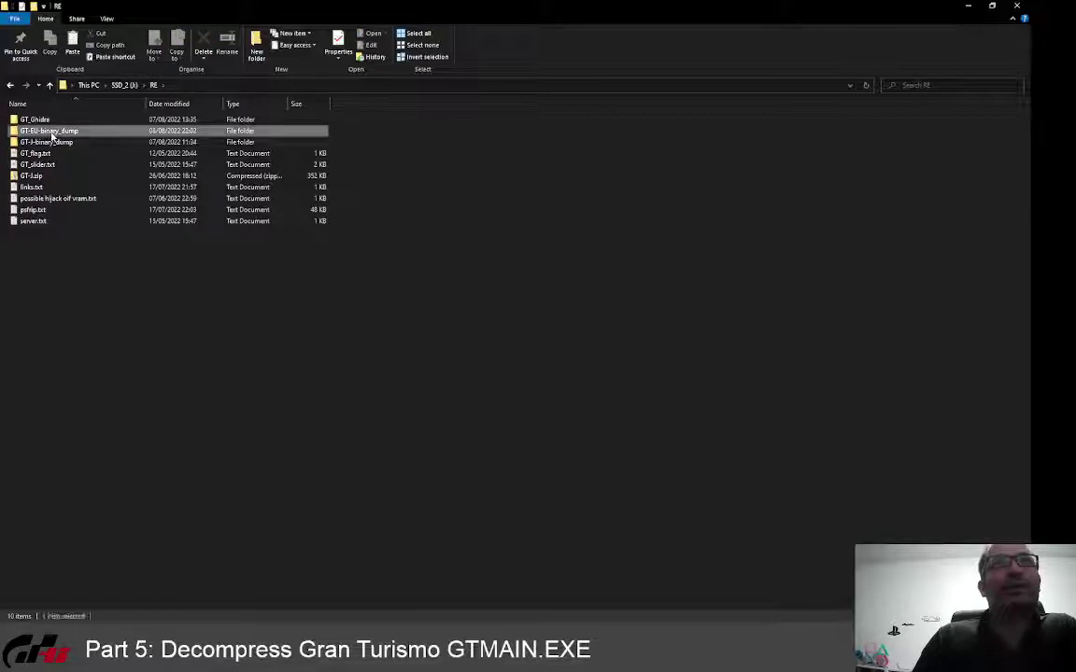
{"action": "double_click", "coordinate": [49, 130]}
{"action": "double_click", "coordinate": [44, 142]}
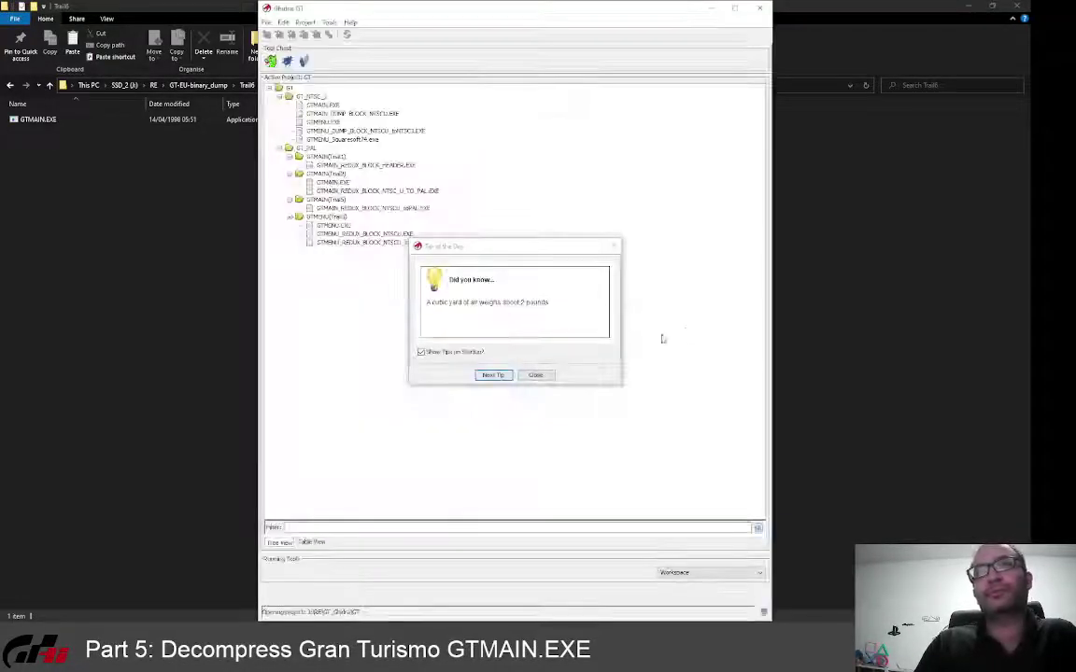
Step: In Ghidra, dismiss the tip, open GTMAIN.EXE from GT_PAL/GTMAIN(Trail2), and go to its start function
{"action": "left_click", "coordinate": [538, 377]}
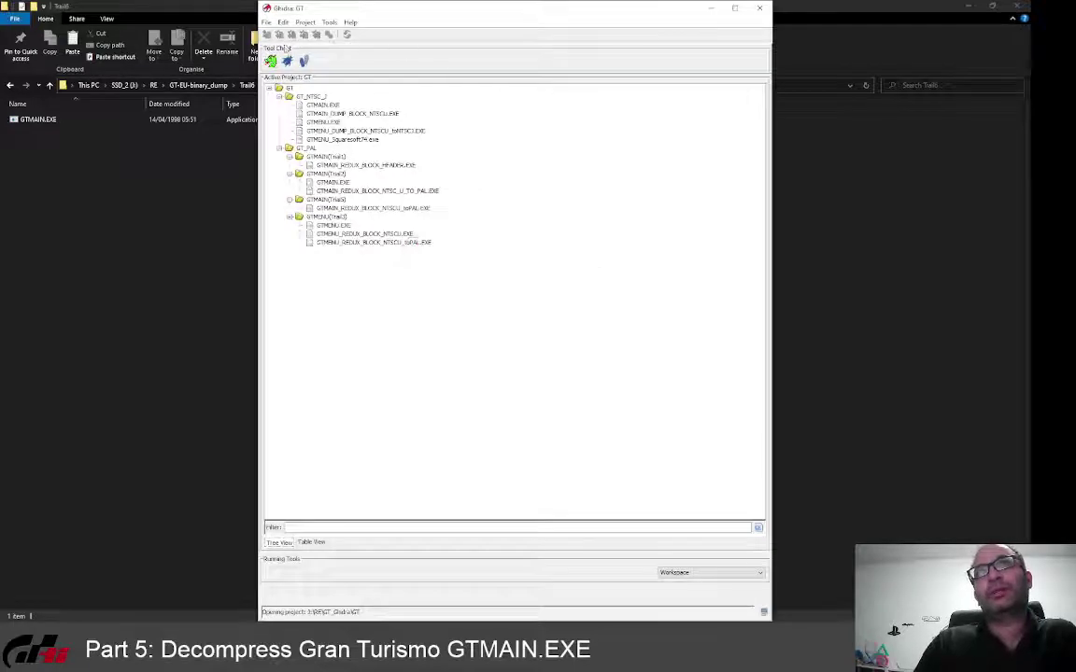
{"action": "double_click", "coordinate": [339, 182]}
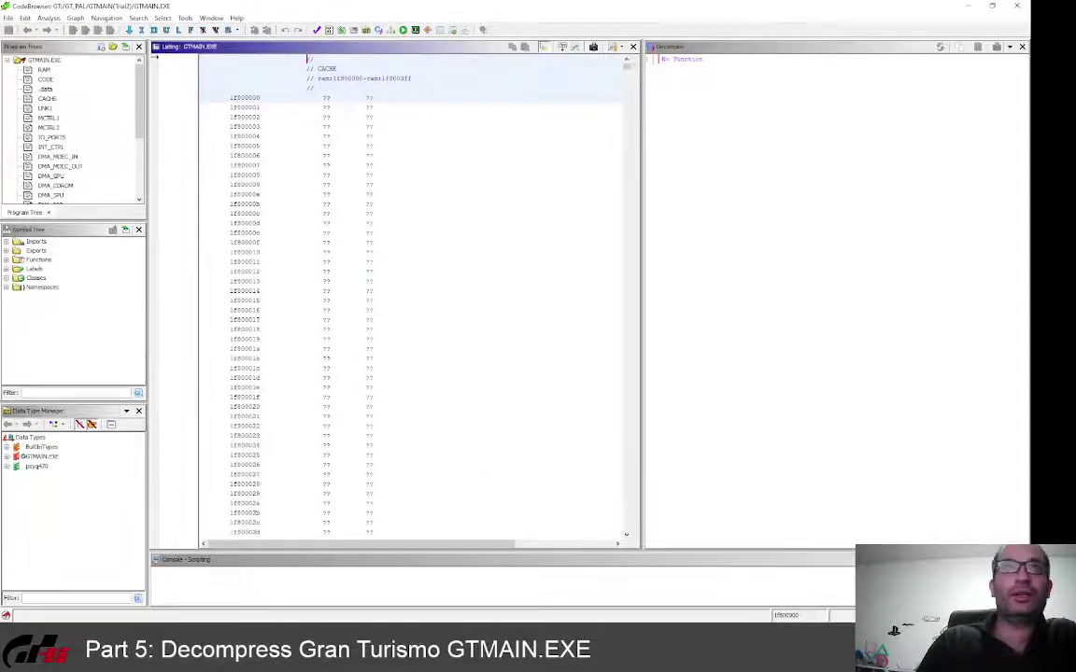
{"action": "scroll", "coordinate": [383, 240], "scroll_direction": "down", "scroll_amount": 10}
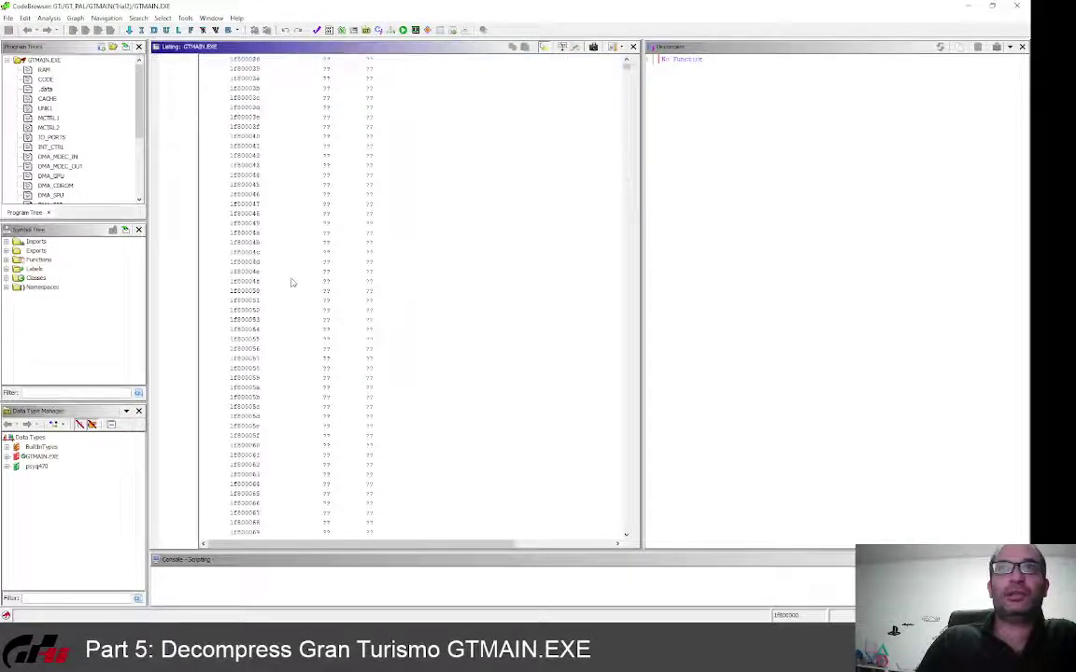
{"action": "scroll", "coordinate": [291, 282], "scroll_direction": "down", "scroll_amount": 6}
{"action": "left_click", "coordinate": [6, 260]}
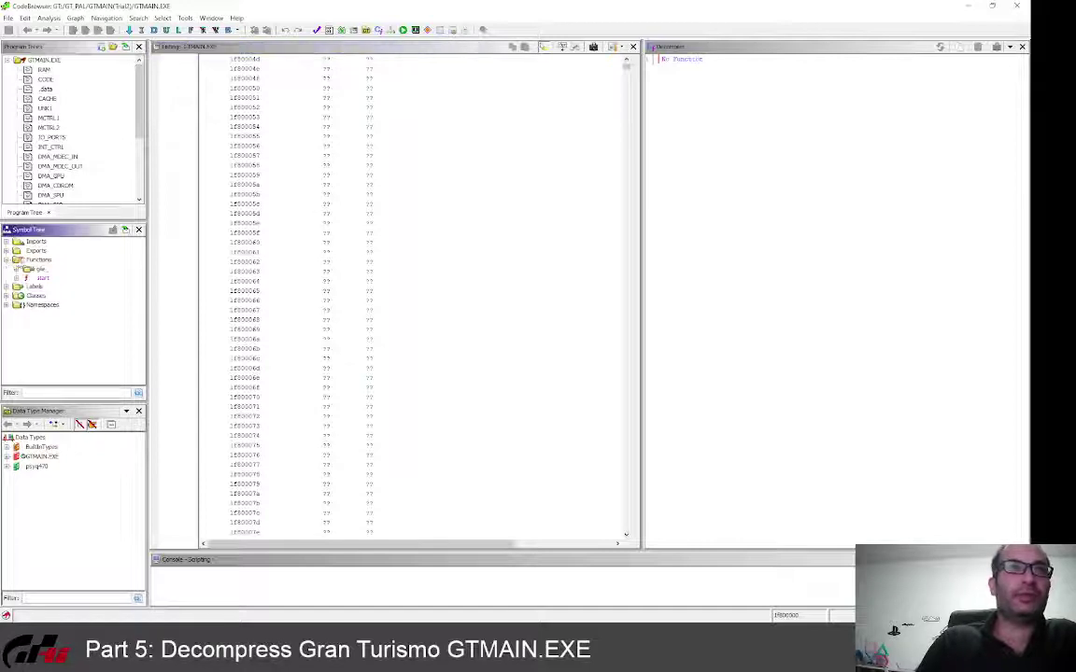
{"action": "left_click", "coordinate": [41, 279]}
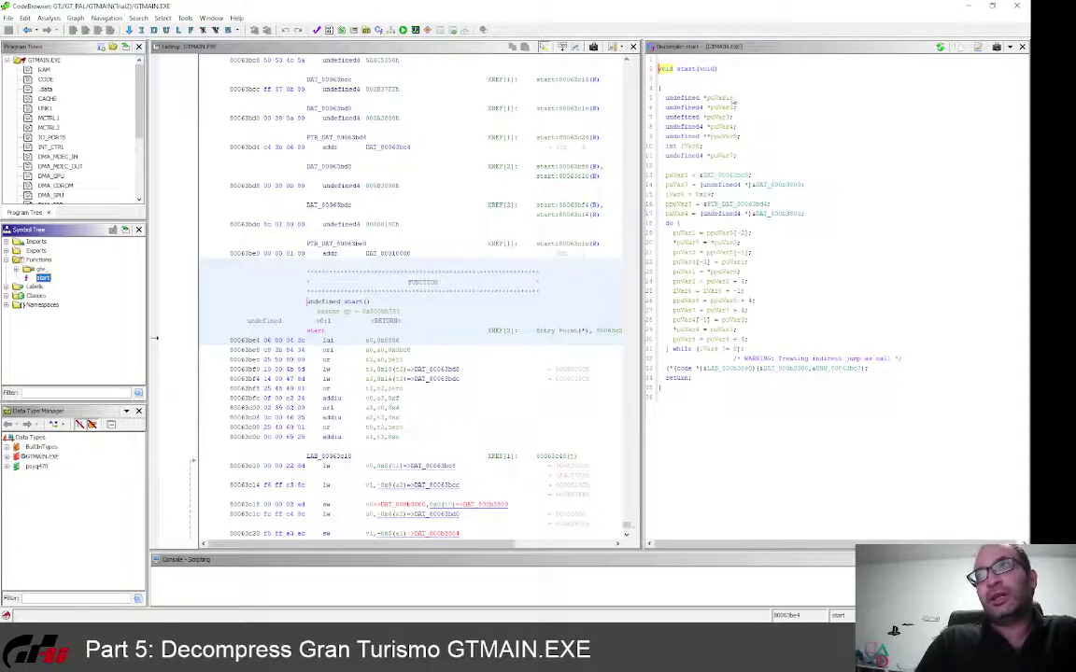
Step: Highlight the whole decompiled start function and locate the data block just above it in the listing
{"action": "left_click_drag", "start_coordinate": [659, 60], "coordinate": [838, 404]}
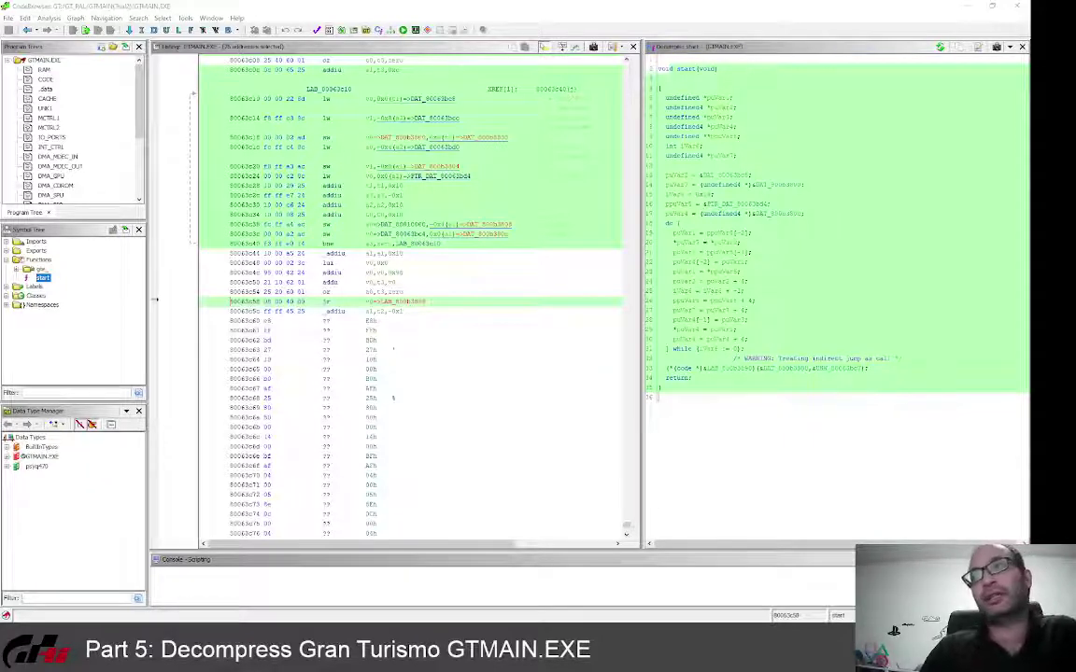
{"action": "left_click", "coordinate": [721, 409]}
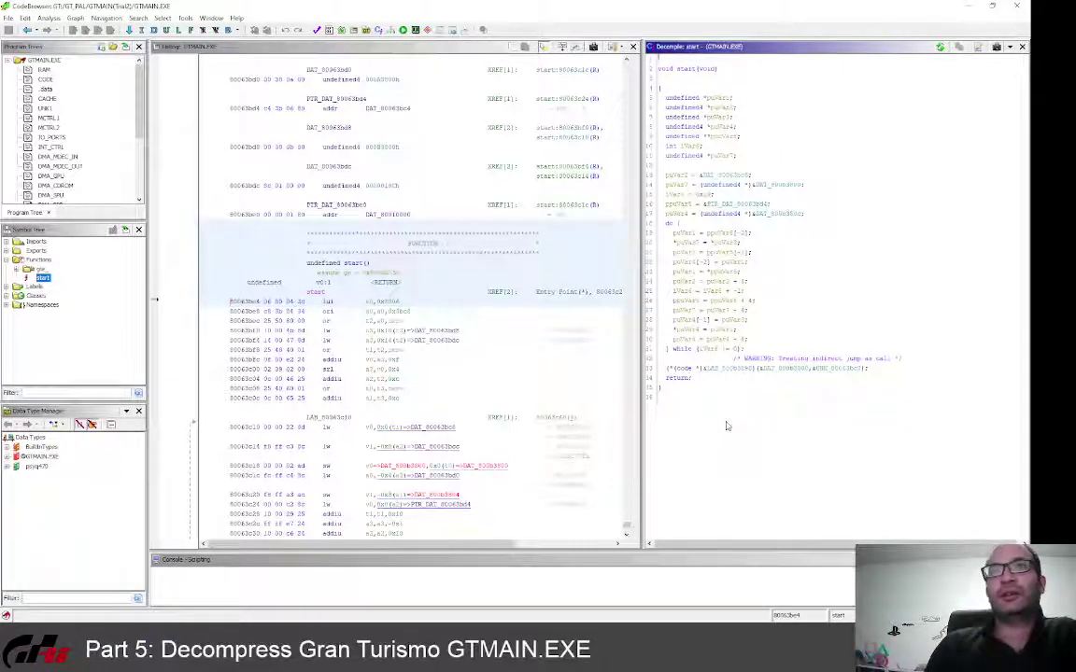
{"action": "scroll", "coordinate": [341, 175], "scroll_direction": "up", "scroll_amount": 4}
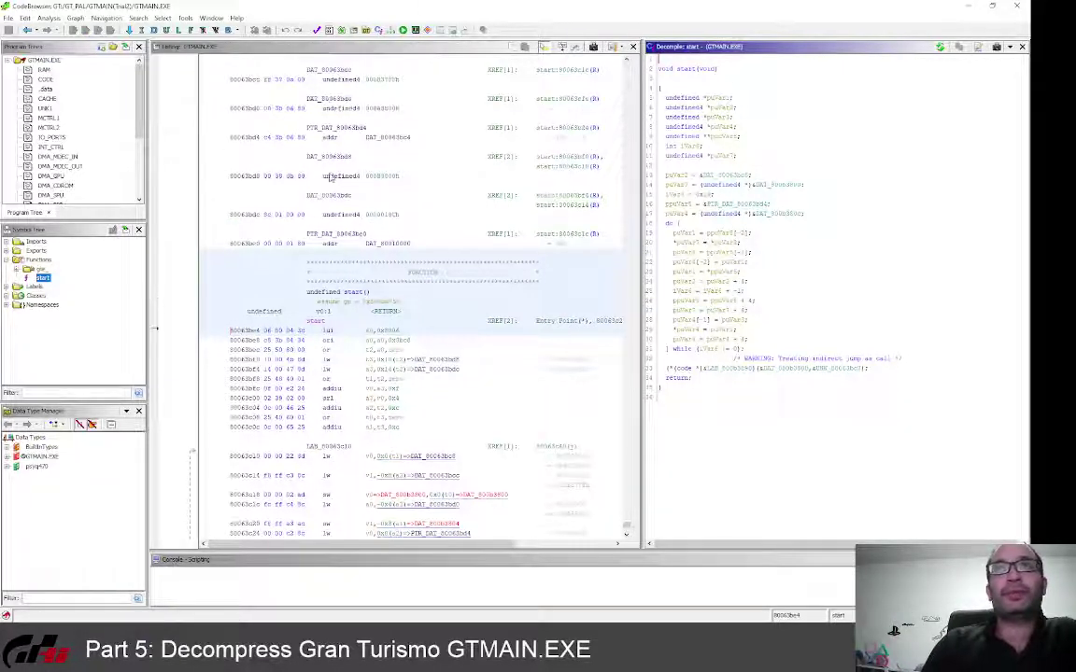
{"action": "scroll", "coordinate": [341, 175], "scroll_direction": "up", "scroll_amount": 4}
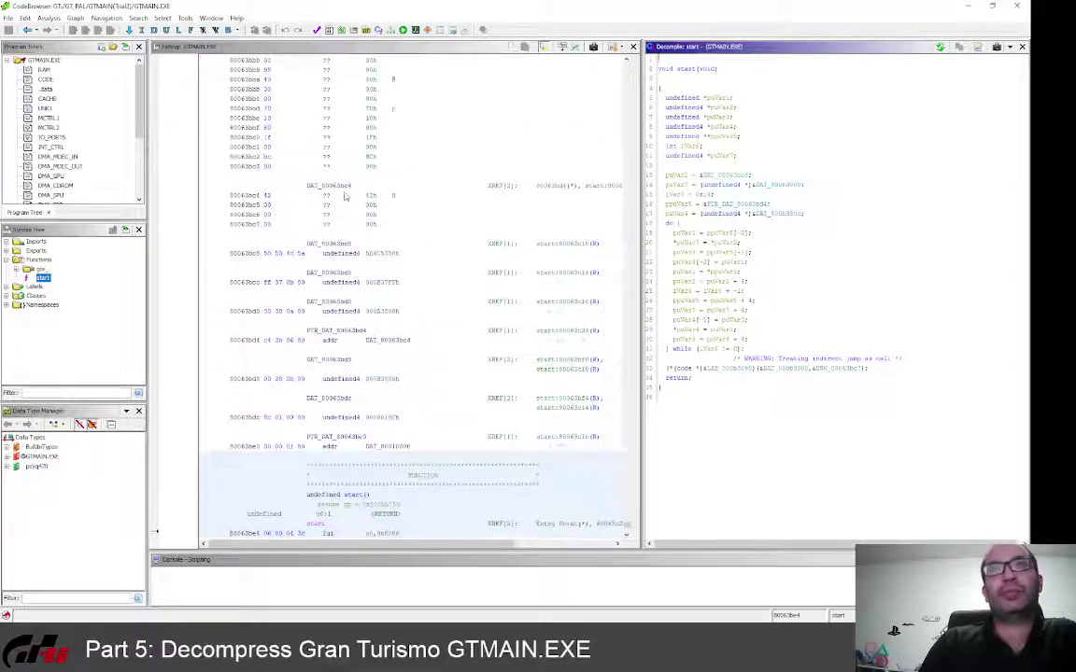
Step: Highlight the bytes 50 53 4c 5a at DAT_80063bc8 in the listing to examine them
{"action": "left_click", "coordinate": [268, 254]}
{"action": "left_click_drag", "start_coordinate": [266, 254], "coordinate": [297, 255]}
{"action": "left_click", "coordinate": [276, 265]}
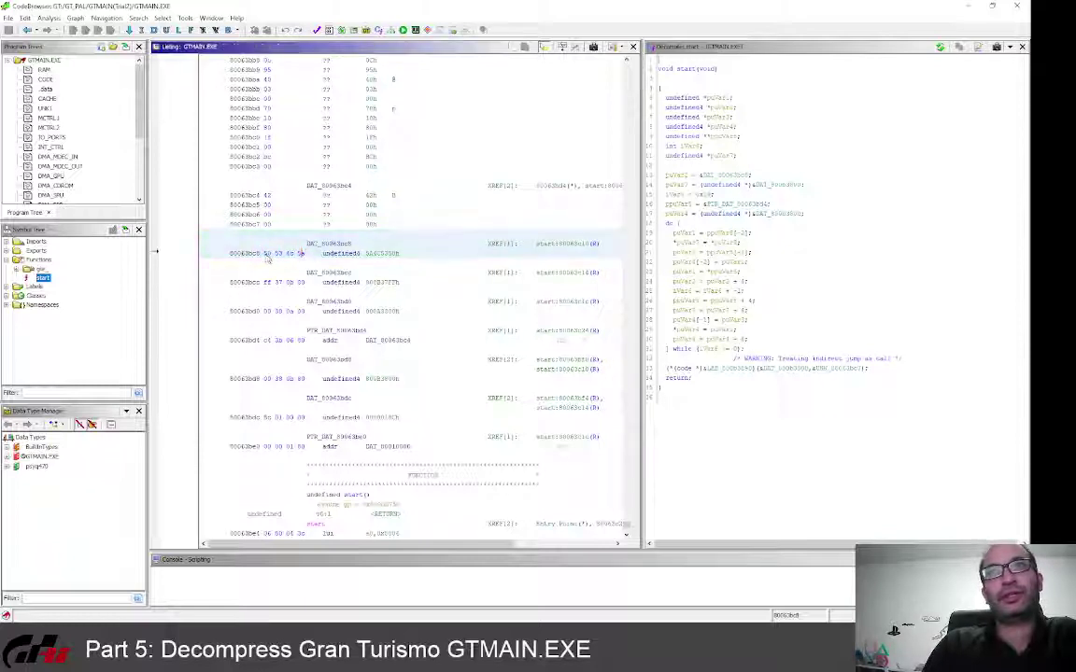
{"action": "right_click", "coordinate": [294, 259]}
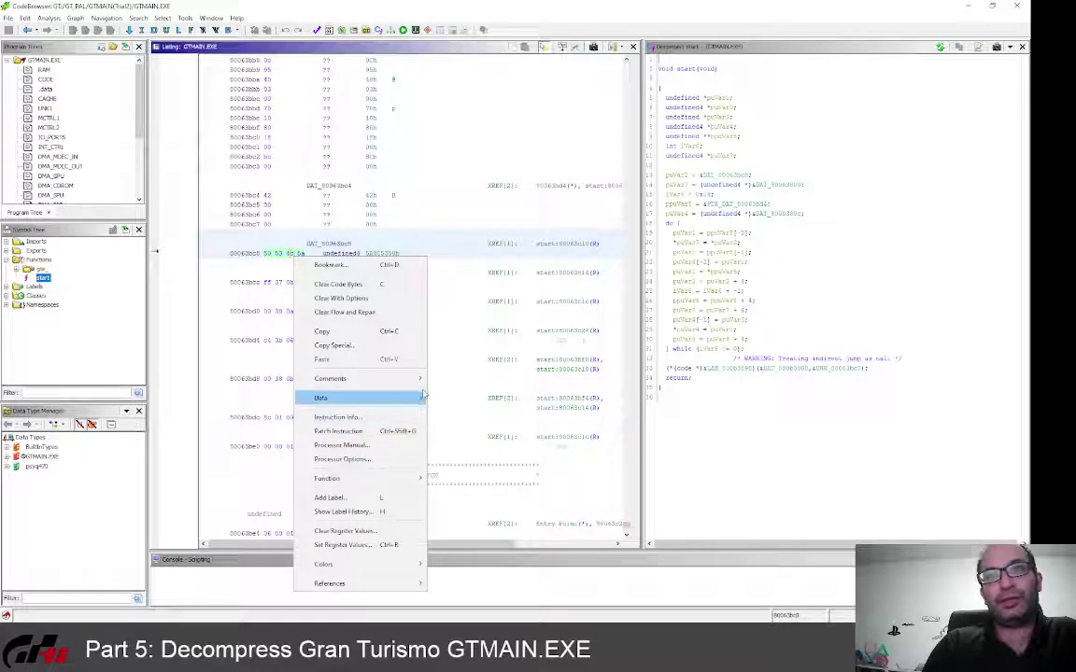
{"action": "mouse_move", "coordinate": [423, 396]}
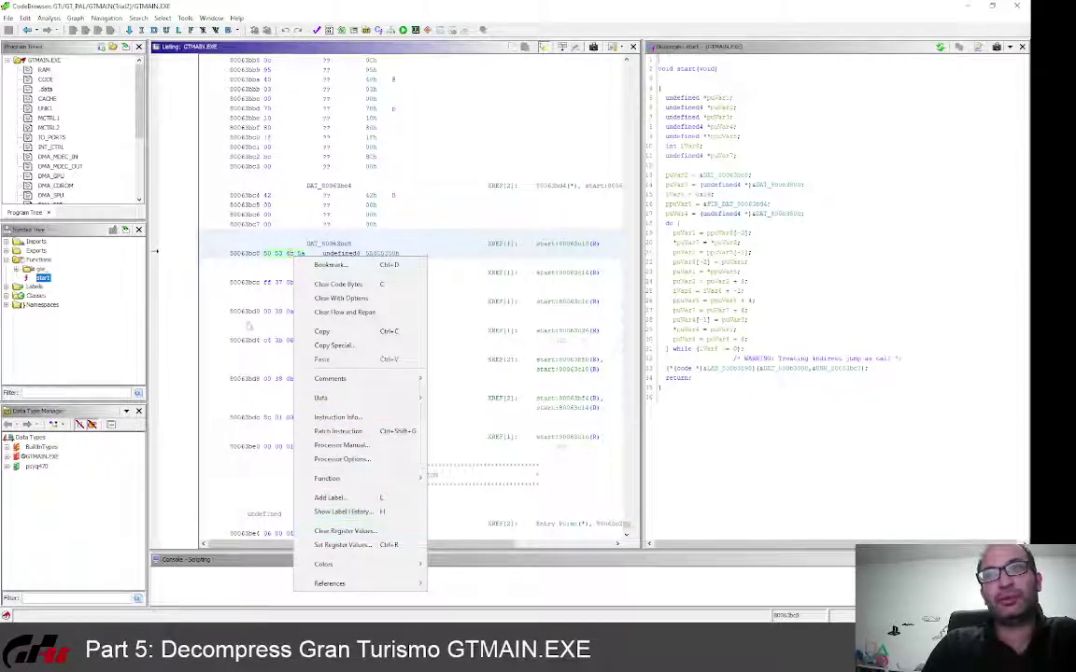
{"action": "left_click", "coordinate": [287, 273]}
{"action": "left_click", "coordinate": [265, 258]}
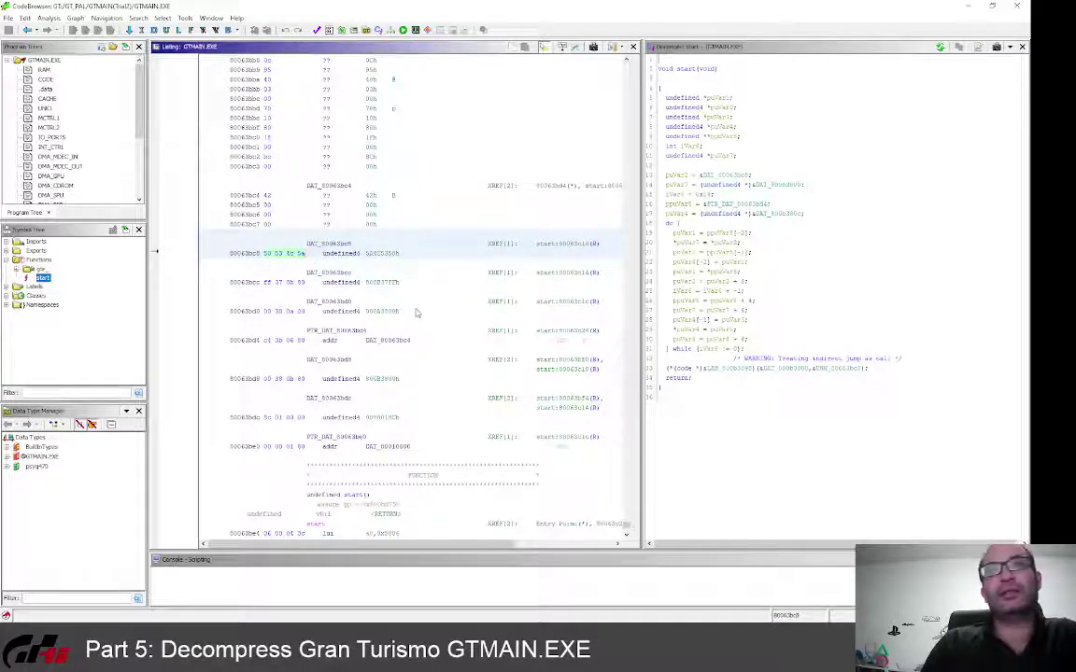
{"action": "scroll", "coordinate": [418, 308], "scroll_direction": "up", "scroll_amount": 1}
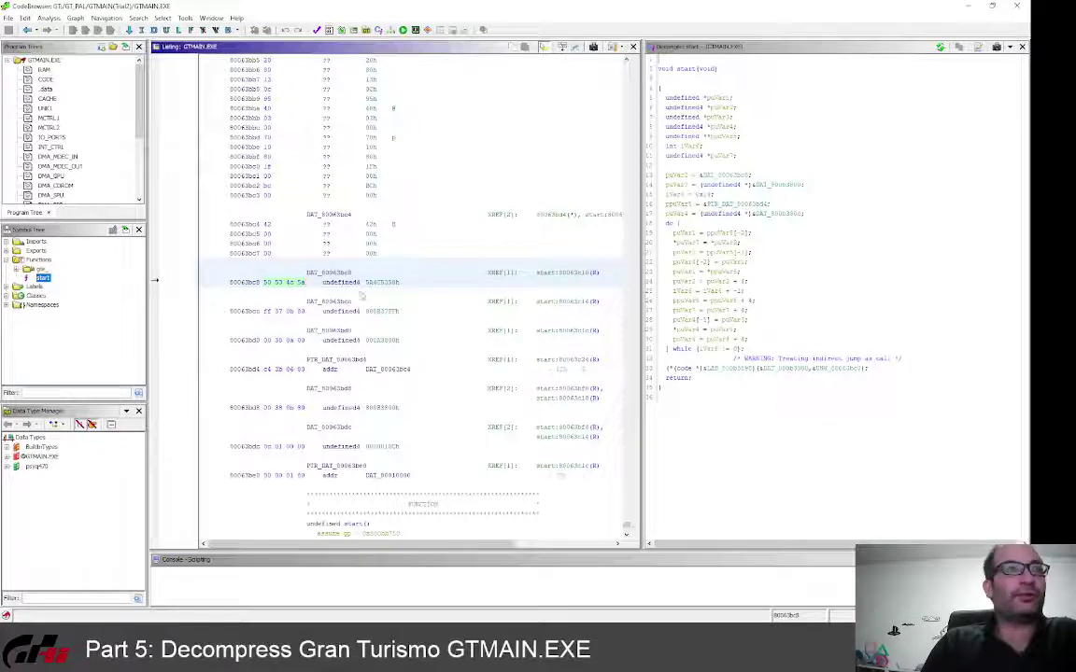
{"action": "scroll", "coordinate": [498, 298], "scroll_direction": "down", "scroll_amount": 1}
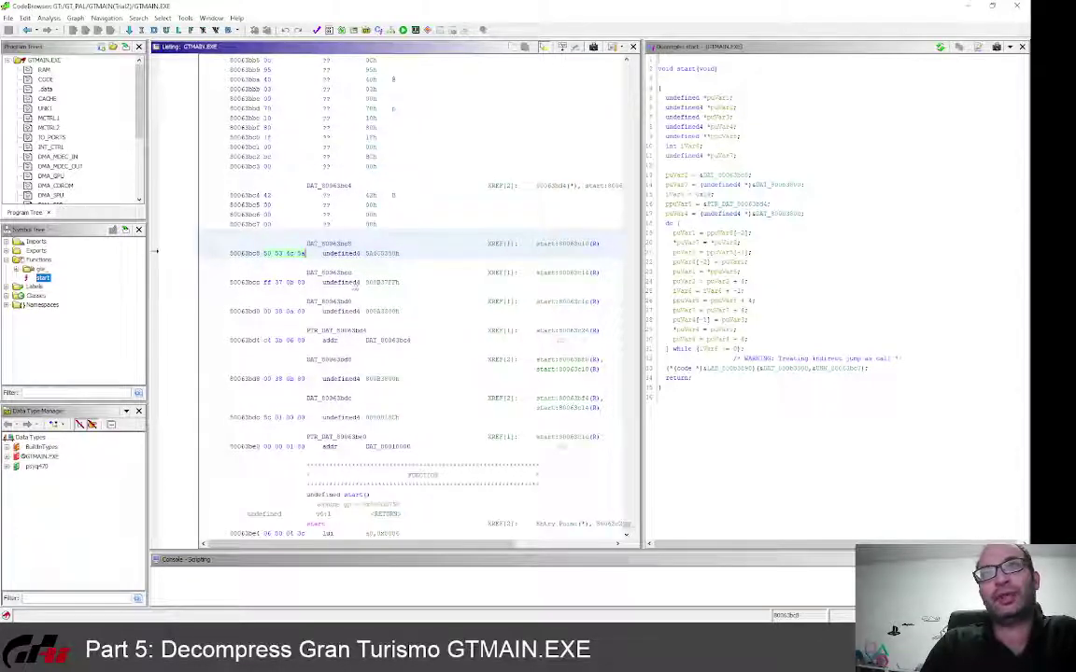
Step: Highlight the bytes of DAT_80063bcc and DAT_80063bd0 in the listing to examine them
{"action": "left_click", "coordinate": [360, 276]}
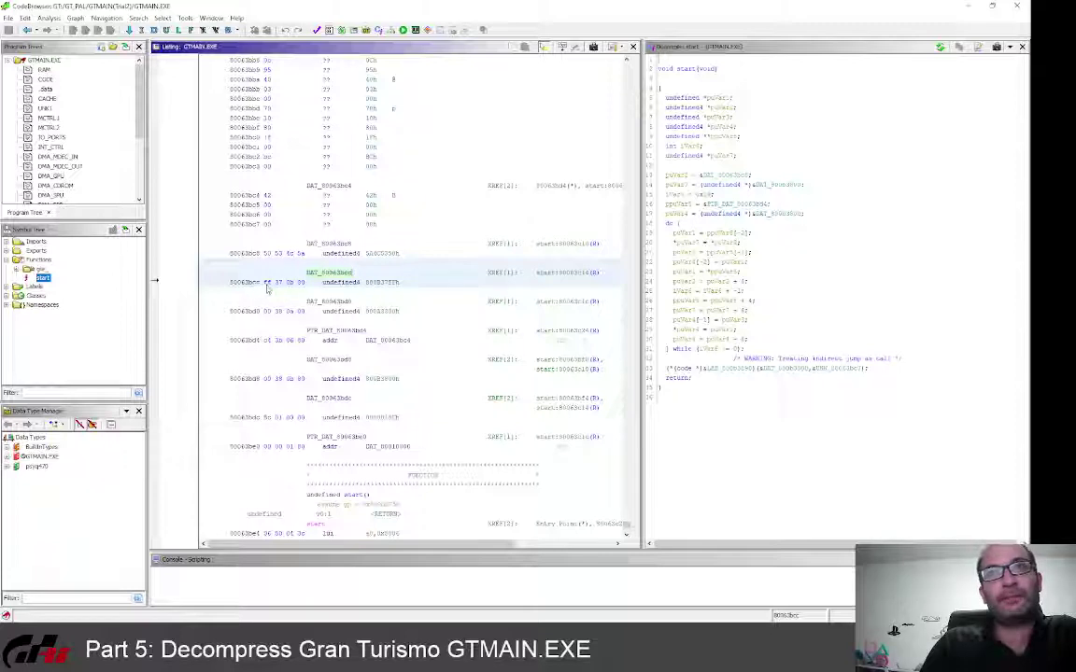
{"action": "left_click_drag", "start_coordinate": [268, 290], "coordinate": [303, 291]}
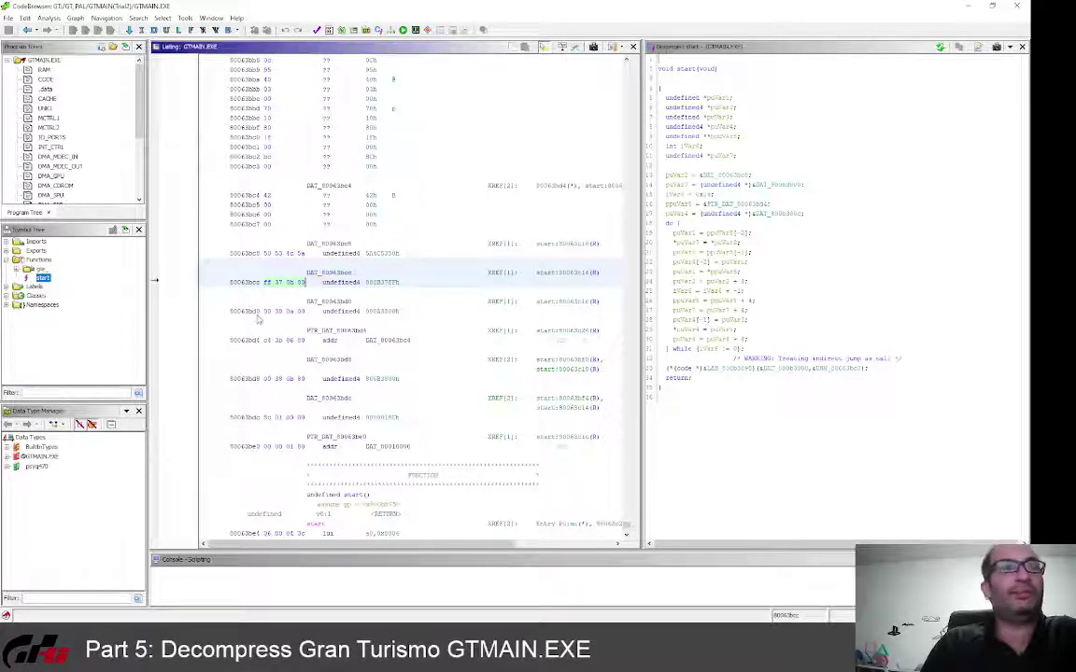
{"action": "left_click_drag", "start_coordinate": [265, 310], "coordinate": [299, 320]}
{"action": "left_click", "coordinate": [297, 321]}
{"action": "left_click", "coordinate": [435, 311]}
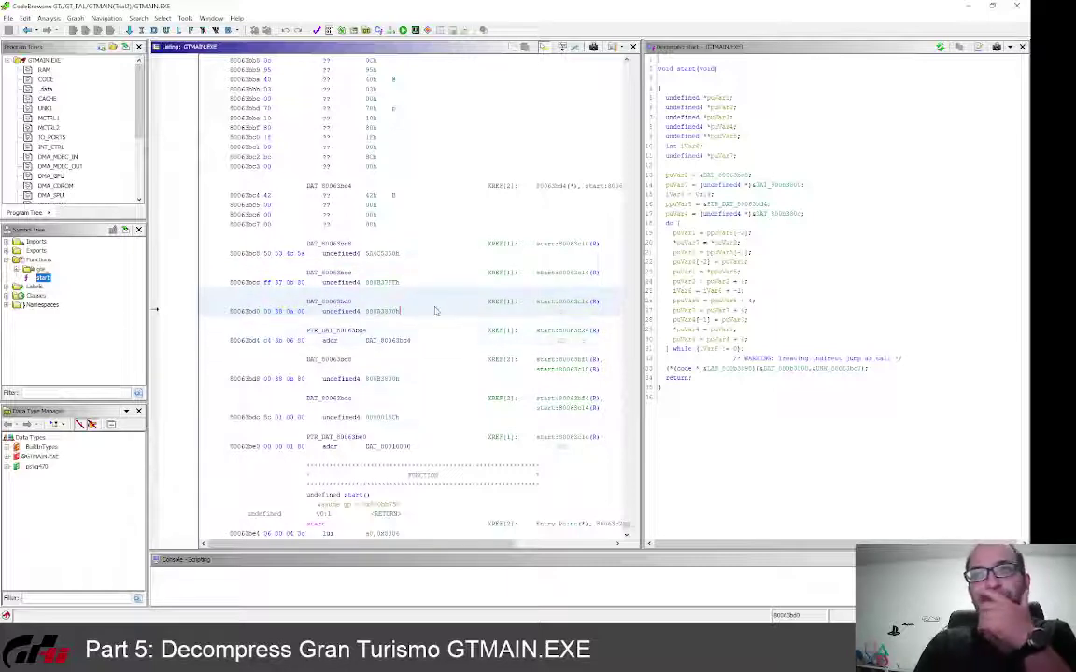
Step: Trace DAT_80063bcc from its data bytes to the load instruction at 80063c14 and the matching decompiled line
{"action": "scroll", "coordinate": [434, 311], "scroll_direction": "down", "scroll_amount": 10}
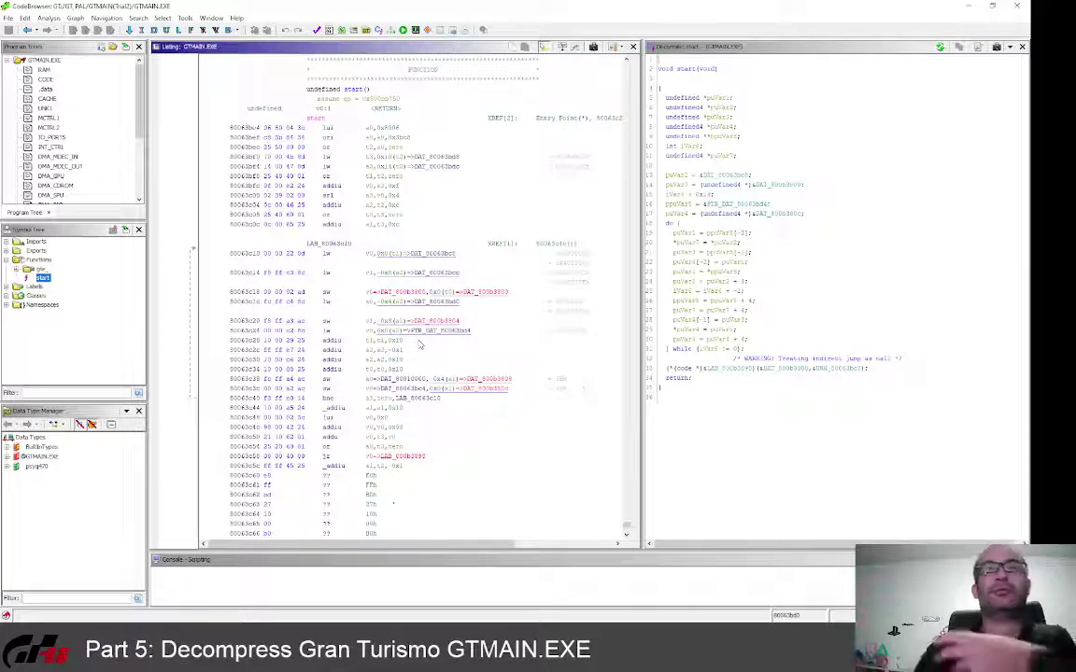
{"action": "scroll", "coordinate": [271, 278], "scroll_direction": "up", "scroll_amount": 10}
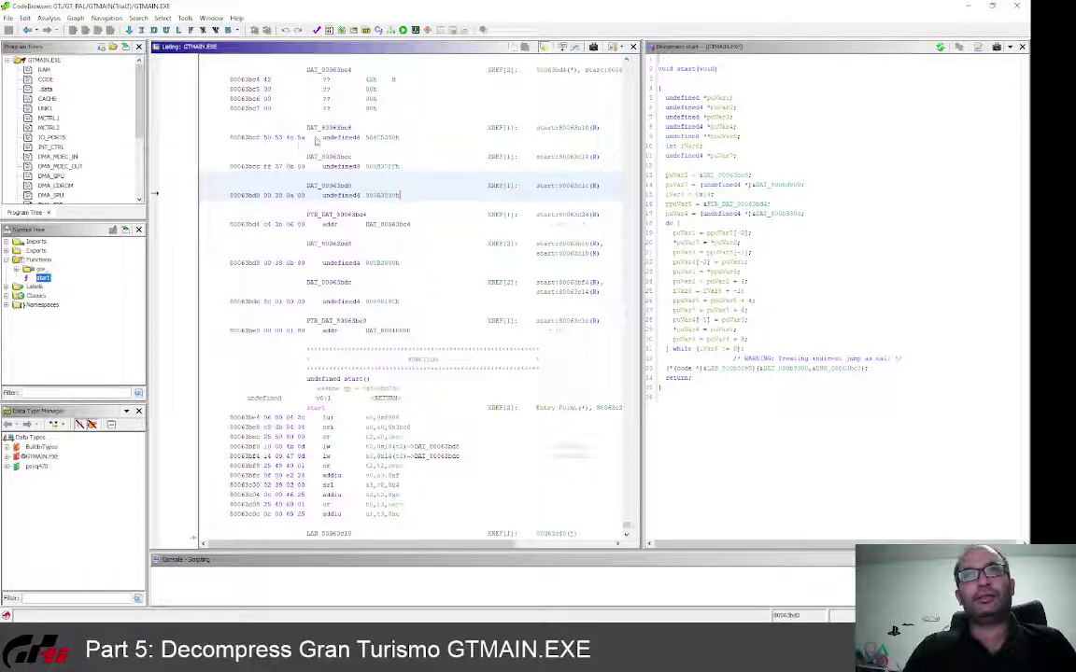
{"action": "left_click", "coordinate": [267, 168]}
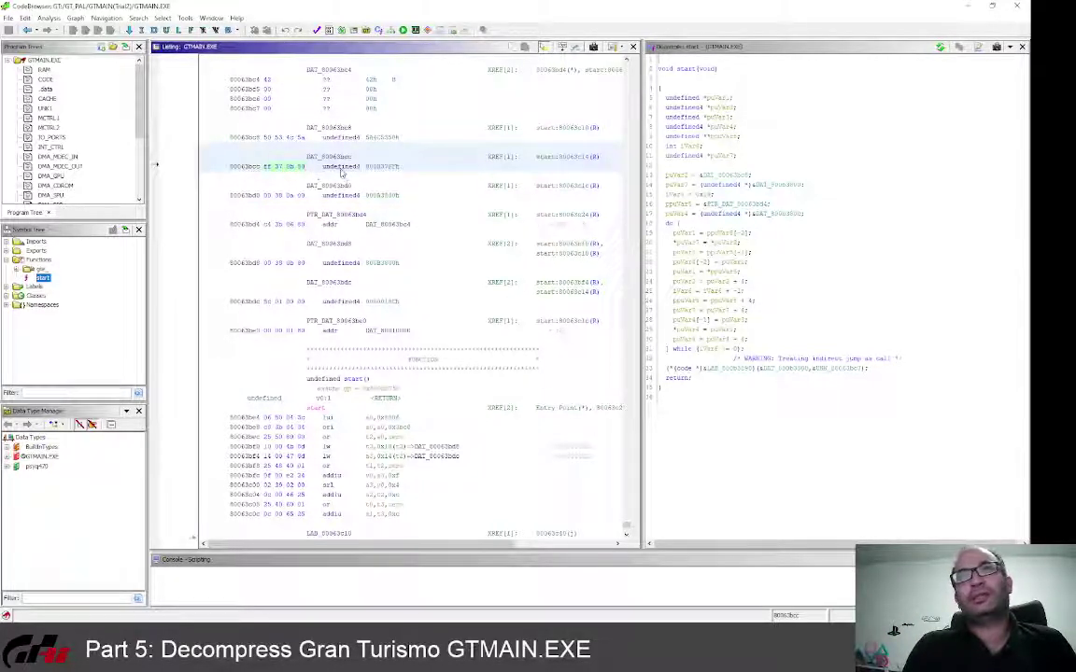
{"action": "scroll", "coordinate": [460, 392], "scroll_direction": "down", "scroll_amount": 5}
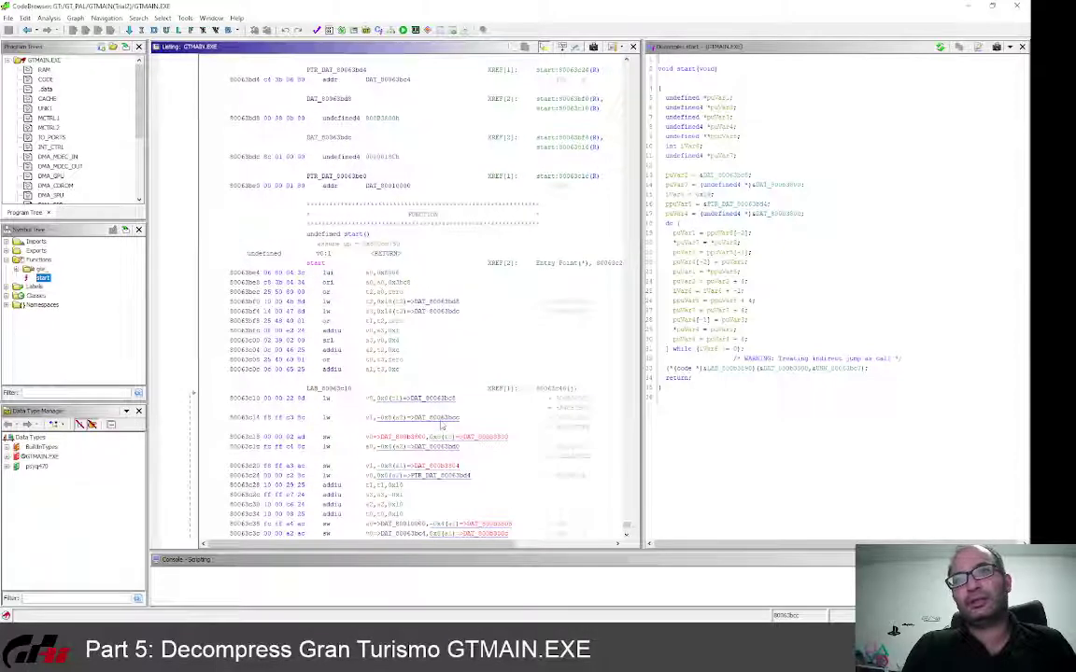
{"action": "left_click", "coordinate": [437, 418]}
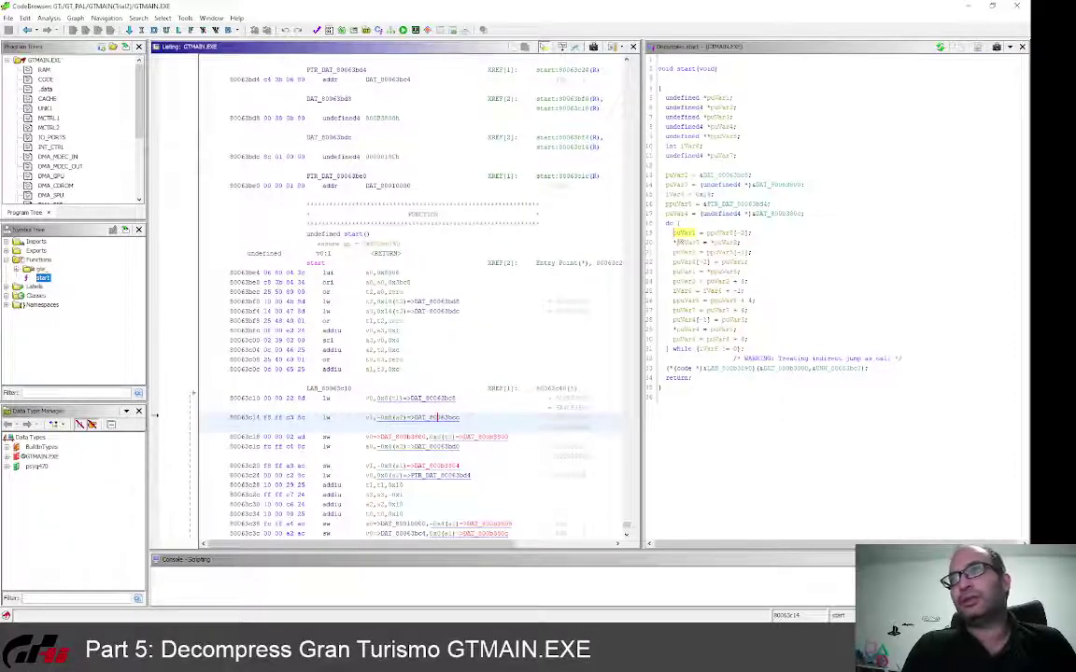
{"action": "mouse_move", "coordinate": [677, 238]}
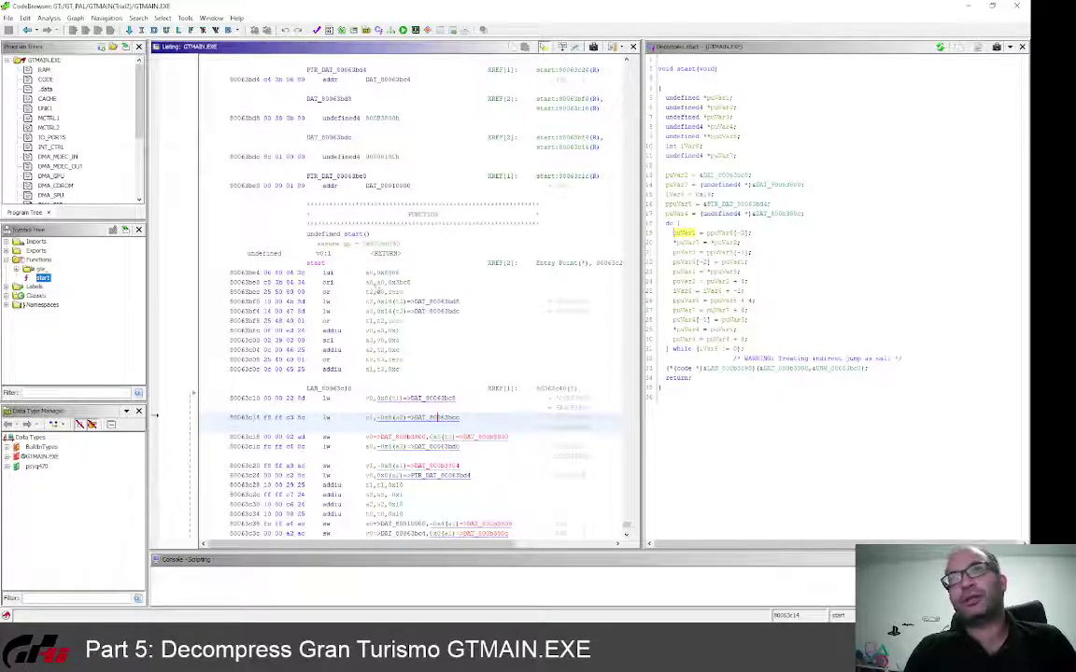
Step: Highlight the bytes of DAT_80063bd8 and of DAT_80063bd0 in the listing to compare them
{"action": "scroll", "coordinate": [346, 135], "scroll_direction": "up", "scroll_amount": 1}
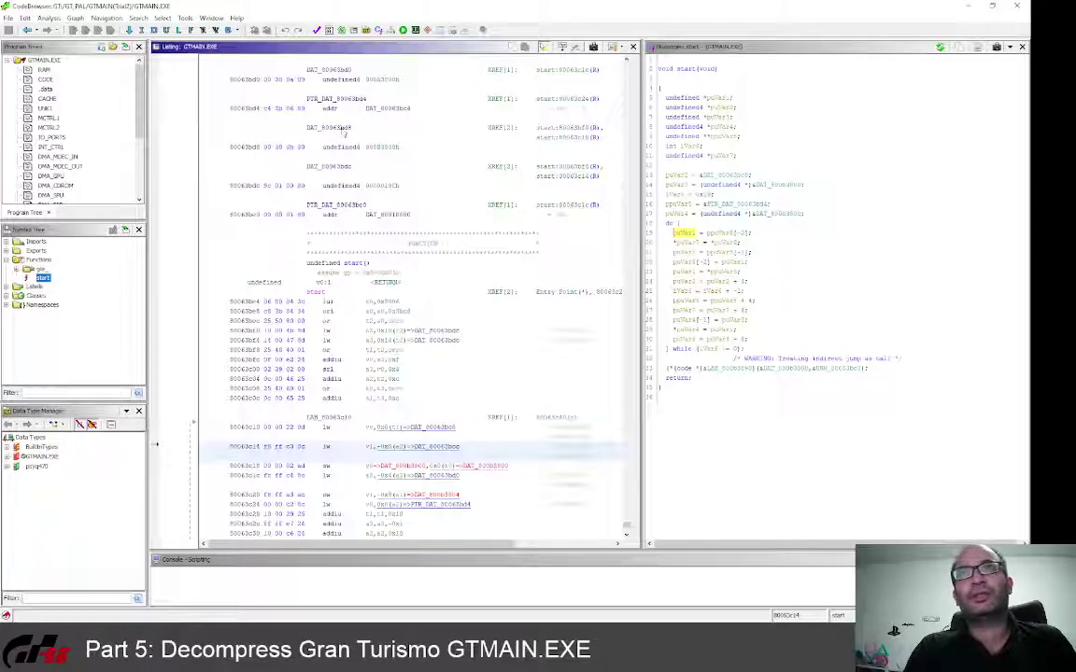
{"action": "left_click", "coordinate": [250, 145]}
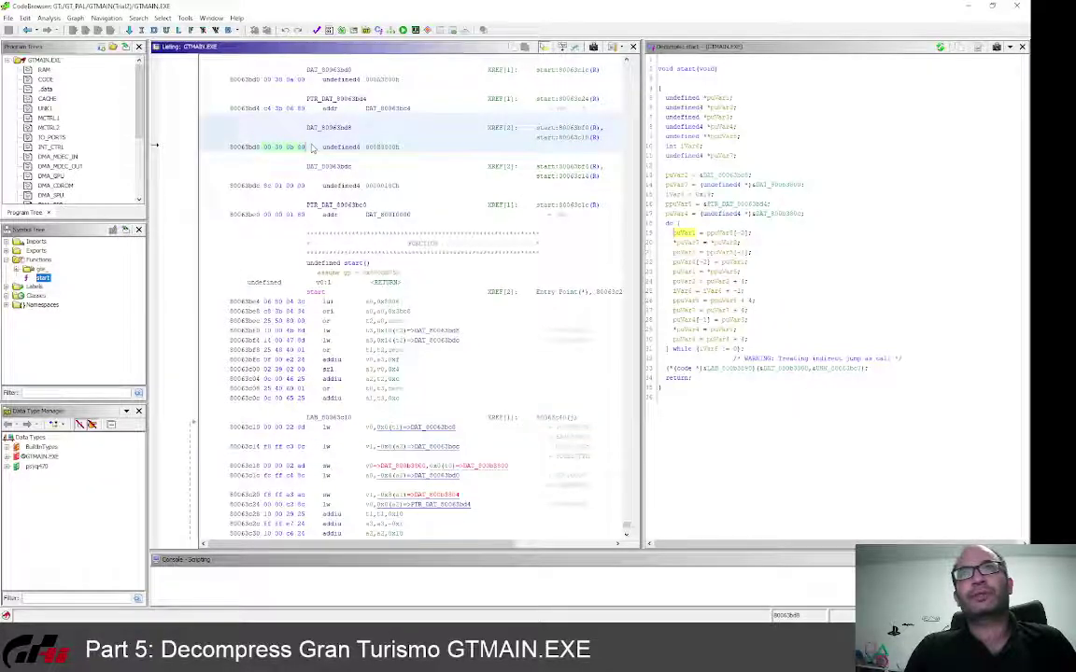
{"action": "mouse_move", "coordinate": [312, 149]}
{"action": "left_mouse_down"}
{"action": "mouse_move", "coordinate": [303, 151]}
{"action": "mouse_move", "coordinate": [307, 167]}
{"action": "left_mouse_up"}
{"action": "scroll", "coordinate": [303, 151], "scroll_direction": "up", "scroll_amount": 3}
{"action": "left_click", "coordinate": [299, 161]}
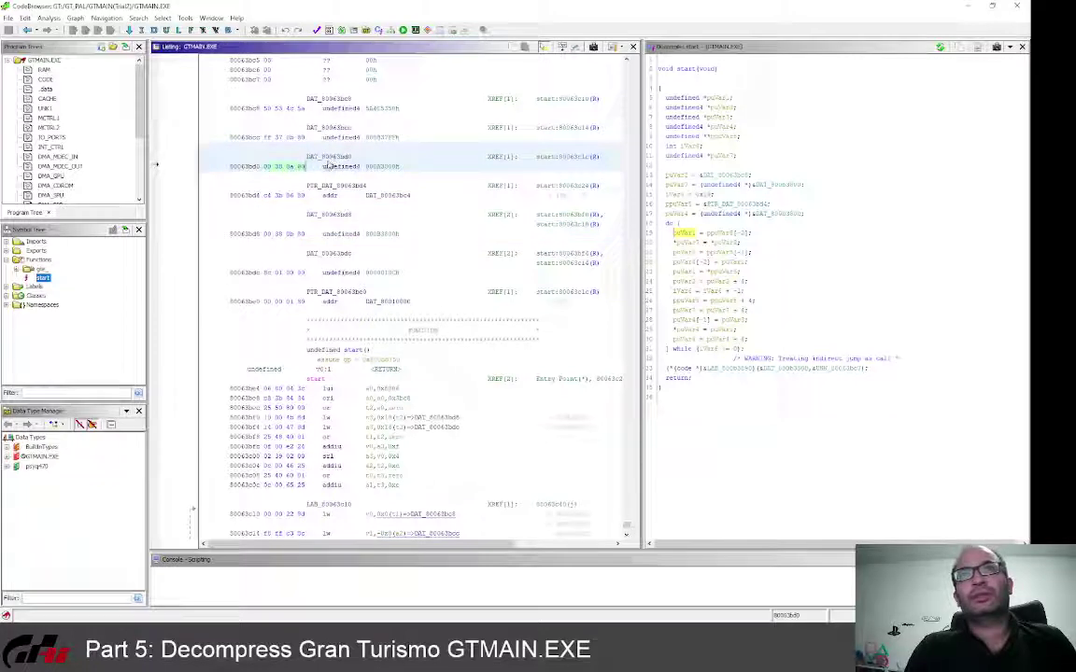
Step: Trace the load of DAT_80063bd0 at 80063c1c and the store at 80063c20 to their matching lines in the decompiled start function
{"action": "scroll", "coordinate": [406, 476], "scroll_direction": "down", "scroll_amount": 3}
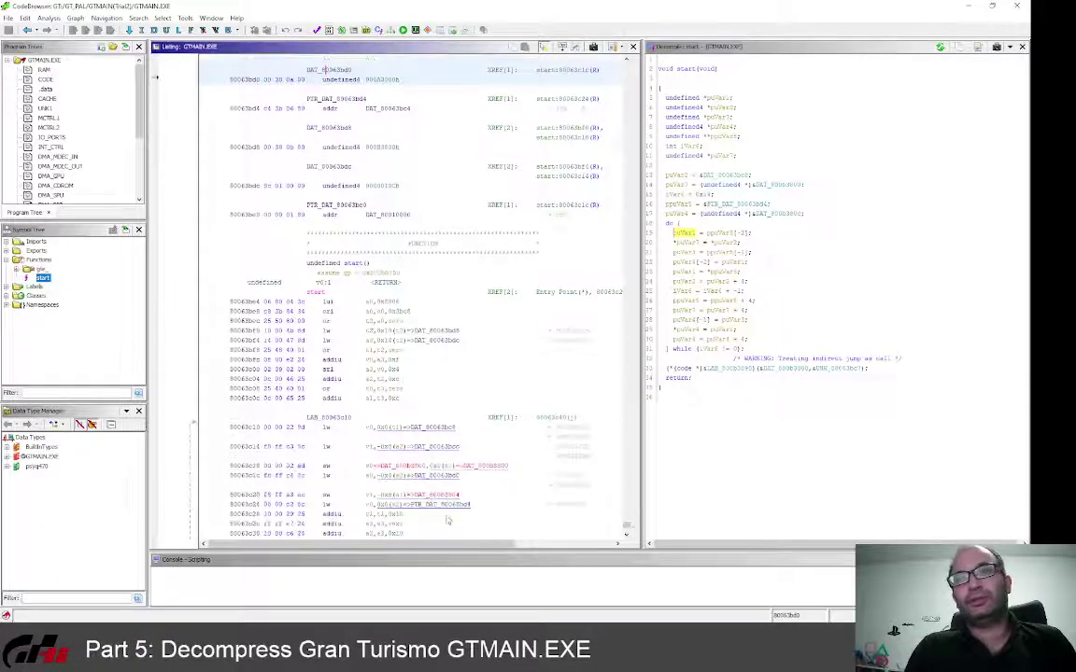
{"action": "left_click", "coordinate": [451, 477]}
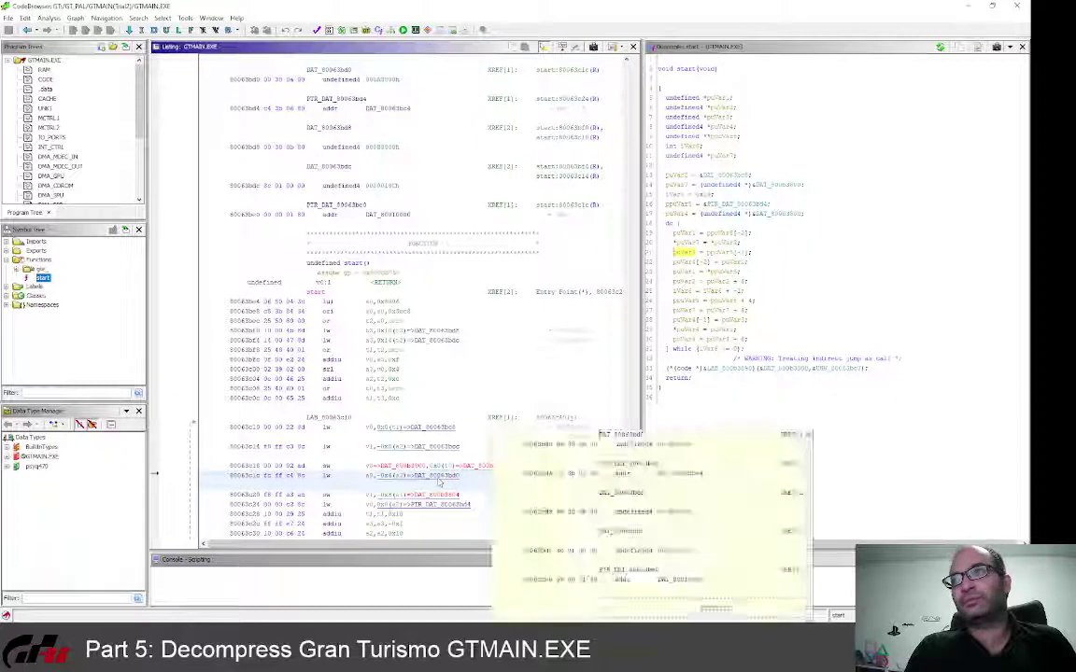
{"action": "left_click", "coordinate": [438, 478]}
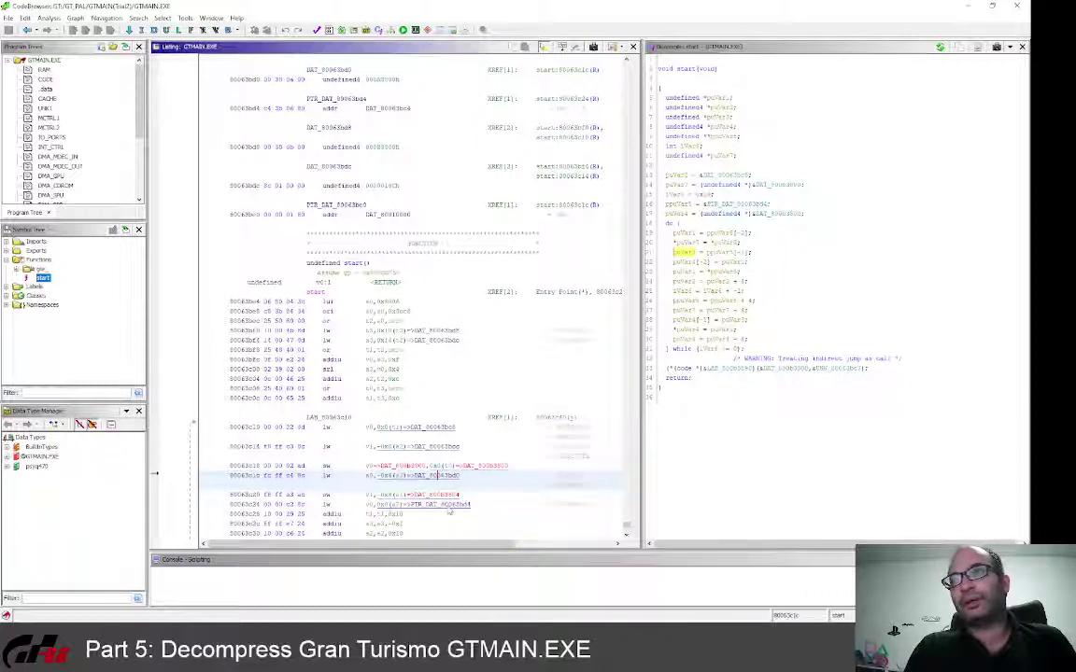
{"action": "left_click", "coordinate": [435, 506]}
{"action": "left_click", "coordinate": [444, 495]}
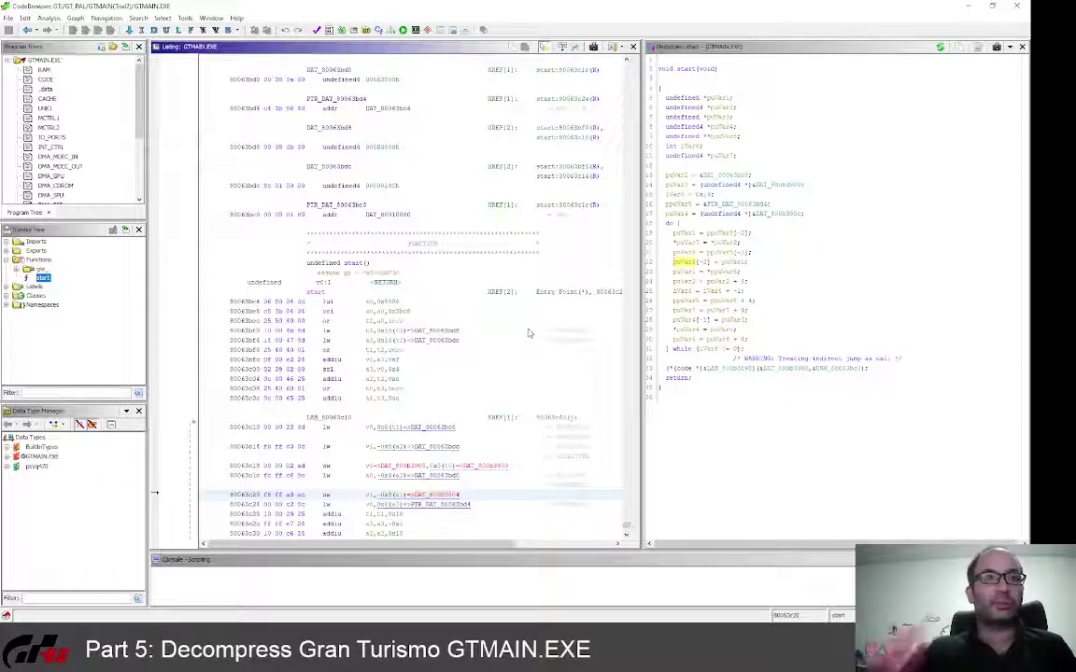
Step: Look through the undefined data bytes before and after the start function in the GTMAIN.EXE listing
{"action": "scroll", "coordinate": [308, 198], "scroll_direction": "up", "scroll_amount": 5}
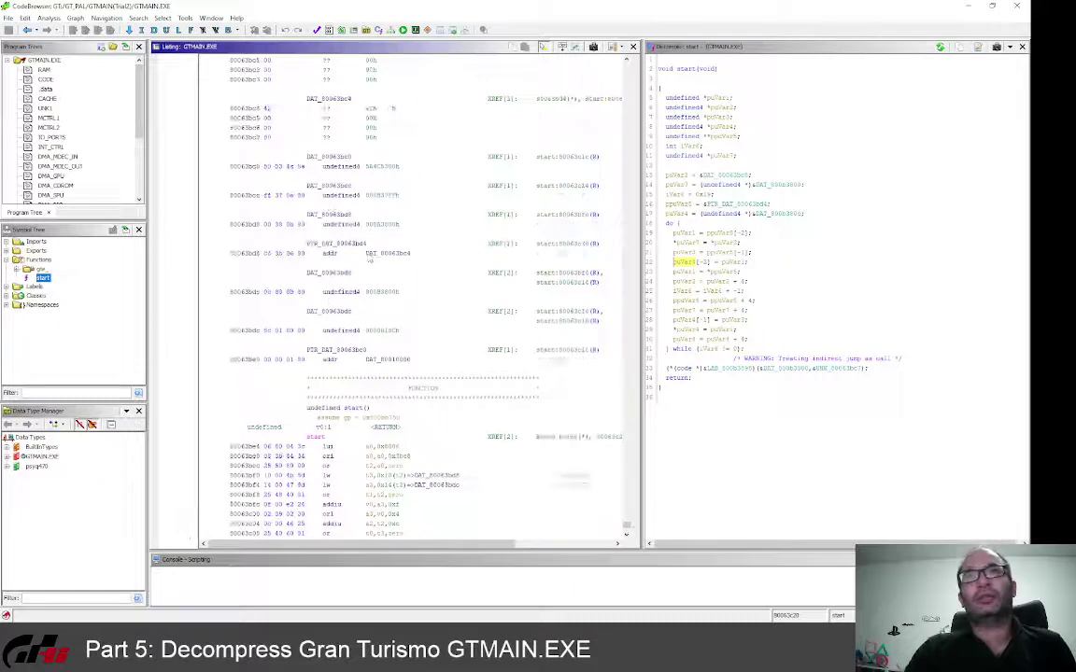
{"action": "scroll", "coordinate": [369, 250], "scroll_direction": "up", "scroll_amount": 20}
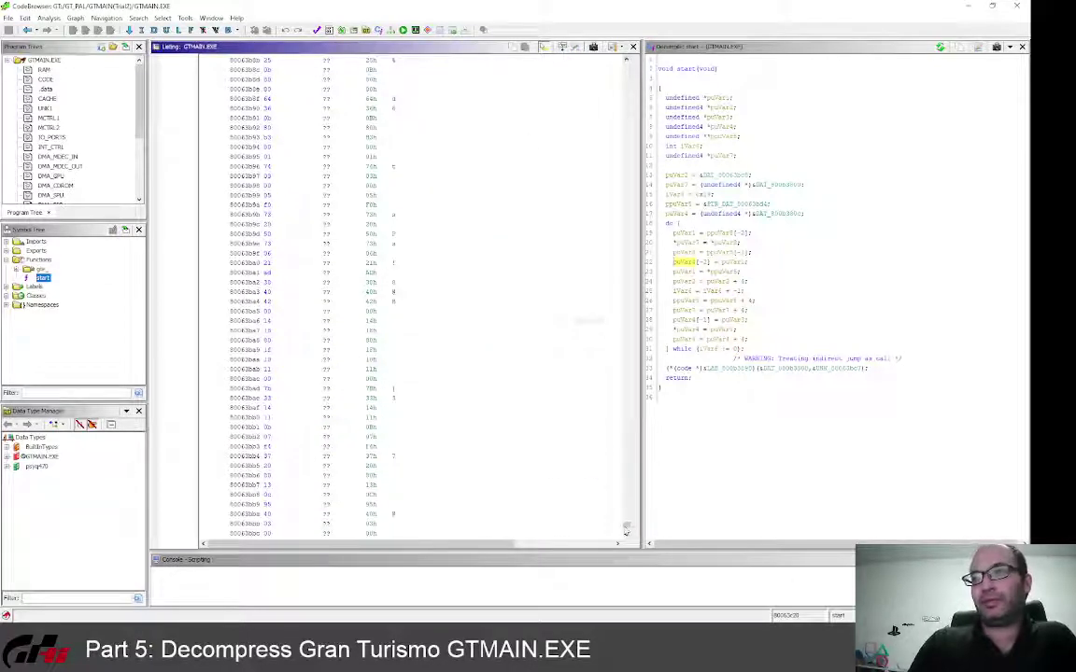
{"action": "left_click_drag", "start_coordinate": [624, 524], "coordinate": [627, 538]}
{"action": "scroll", "coordinate": [565, 468], "scroll_direction": "up", "scroll_amount": 15}
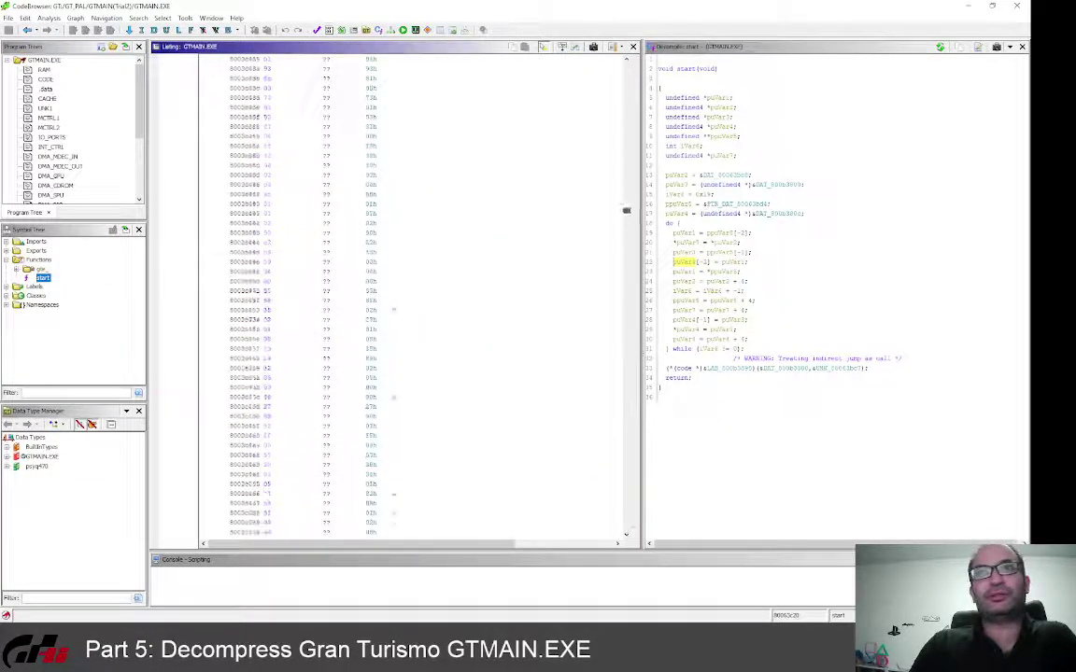
{"action": "left_click_drag", "start_coordinate": [634, 82], "coordinate": [676, 536]}
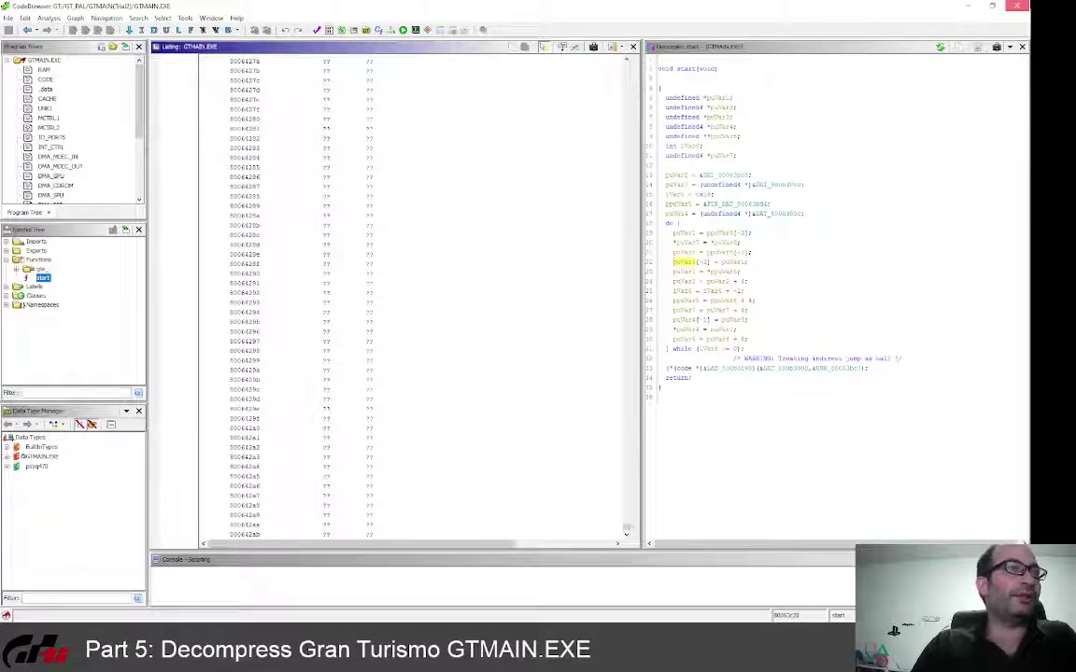
Step: Close the code browser for GTMAIN.EXE, put the Ghidra project window away and switch to PCSX-Redux
{"action": "left_click", "coordinate": [1016, 6]}
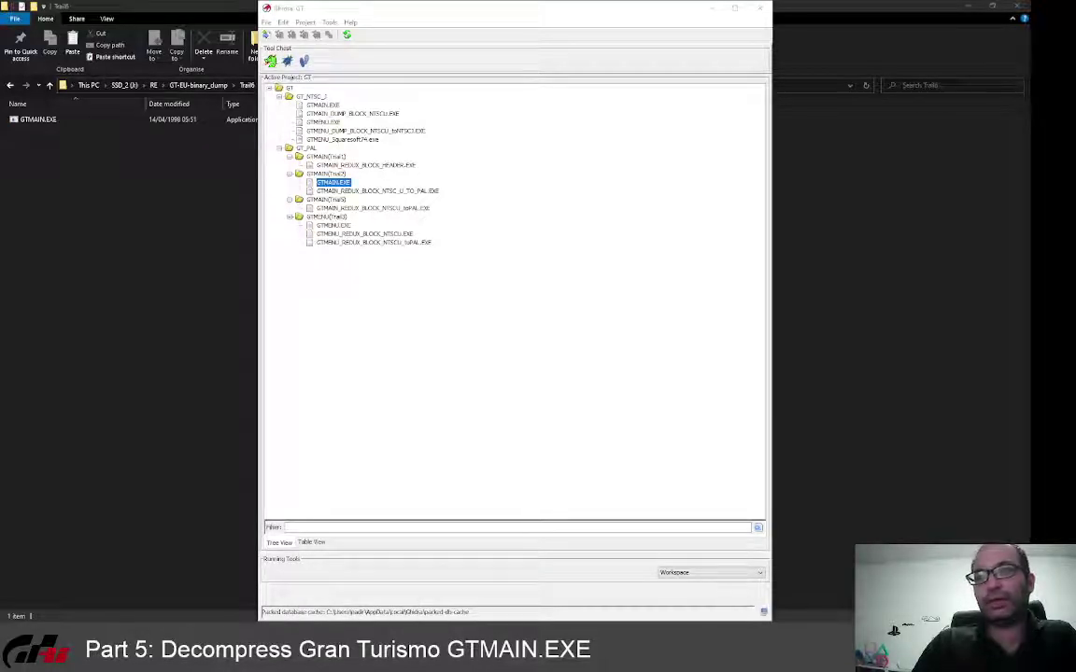
{"action": "left_click", "coordinate": [706, 8]}
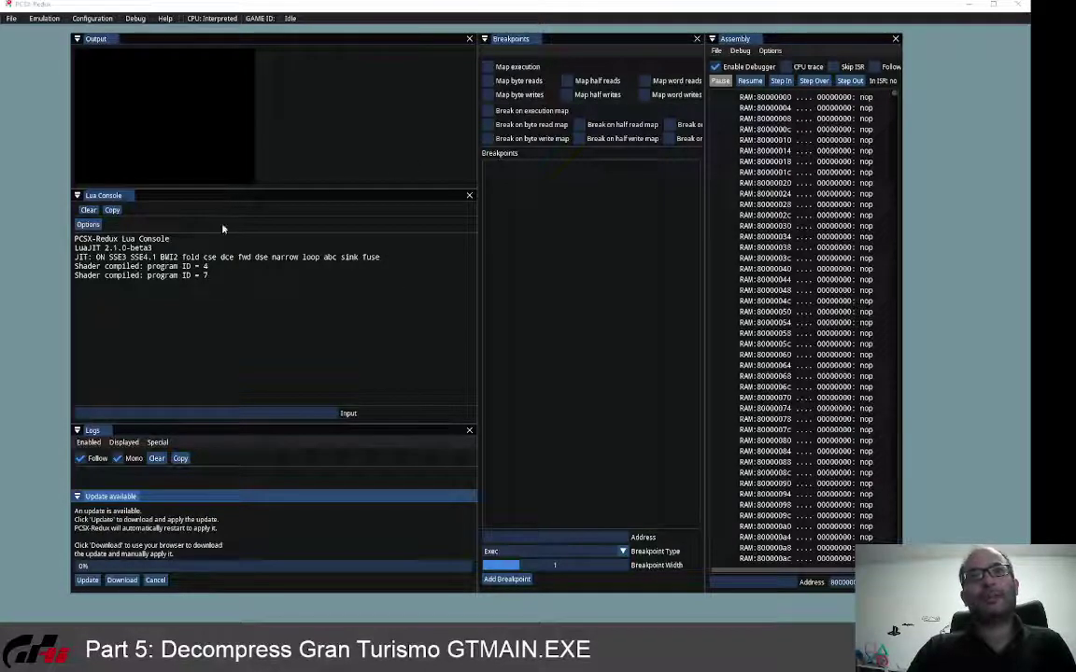
{"action": "left_click", "coordinate": [11, 18]}
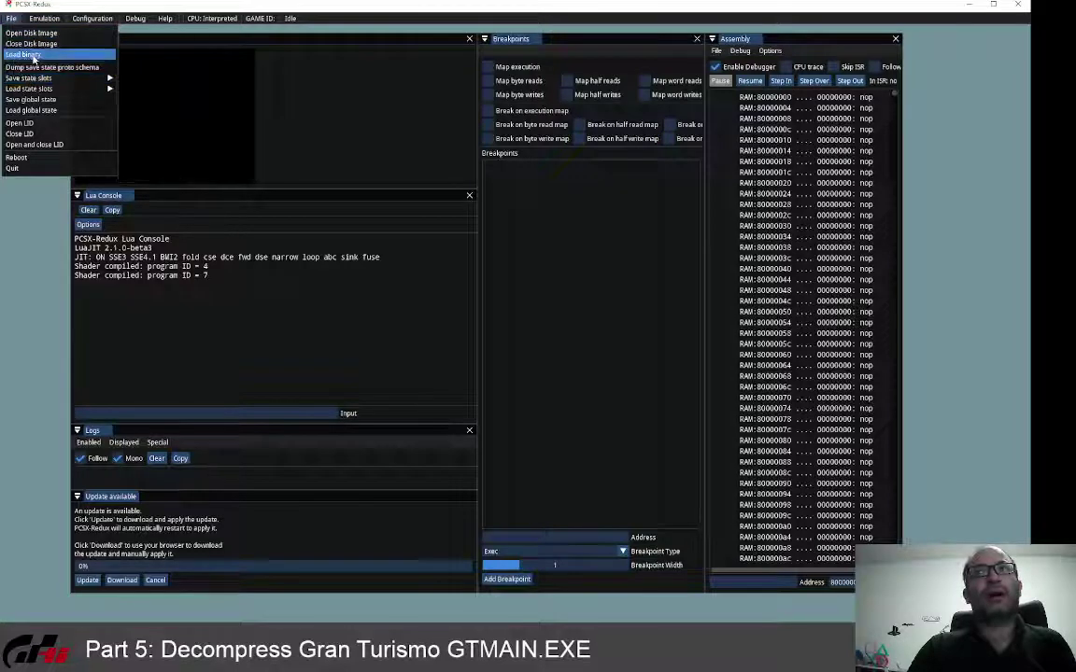
Step: Add an Exec breakpoint of width 1 at address 80010000
{"action": "left_click", "coordinate": [485, 537]}
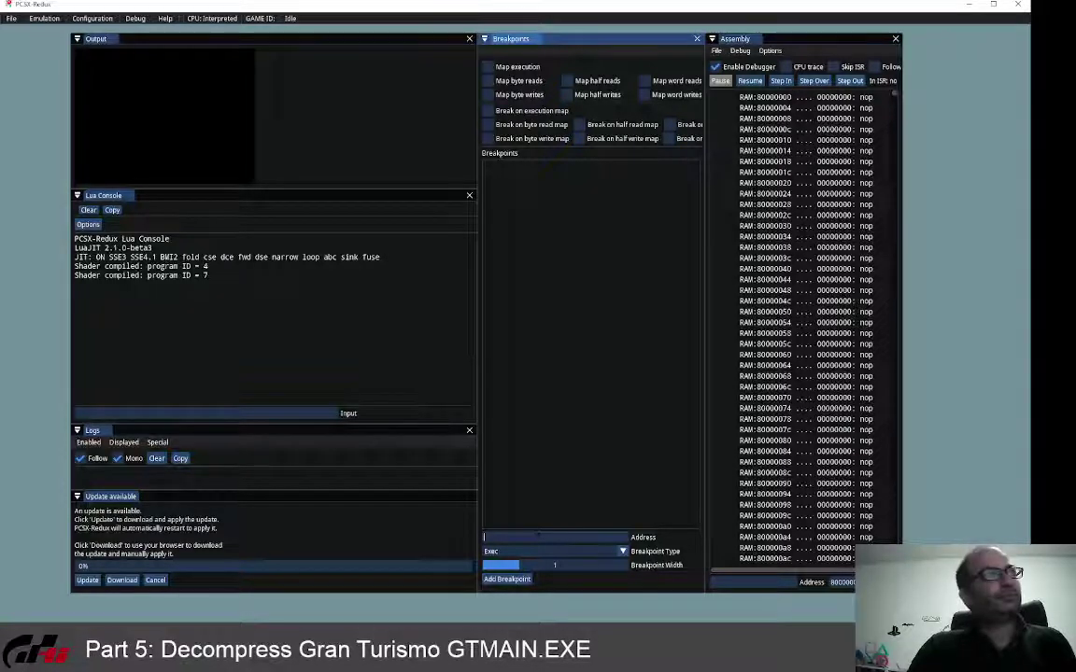
{"action": "type", "text": "80010000"}
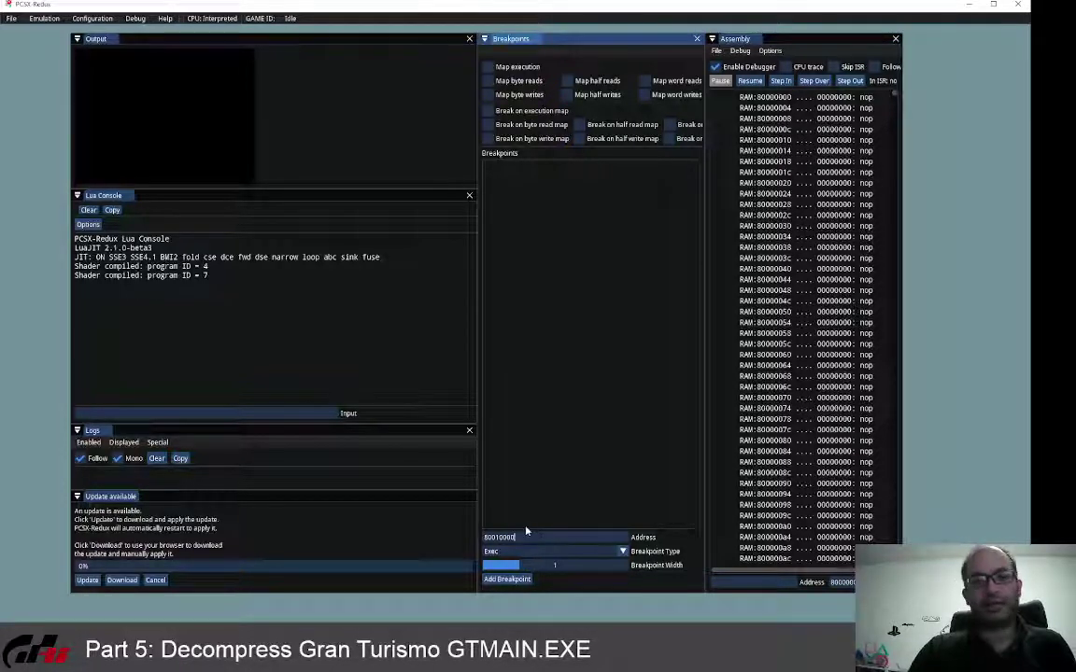
{"action": "key", "text": "Home"}
{"action": "type", "text": "0"}
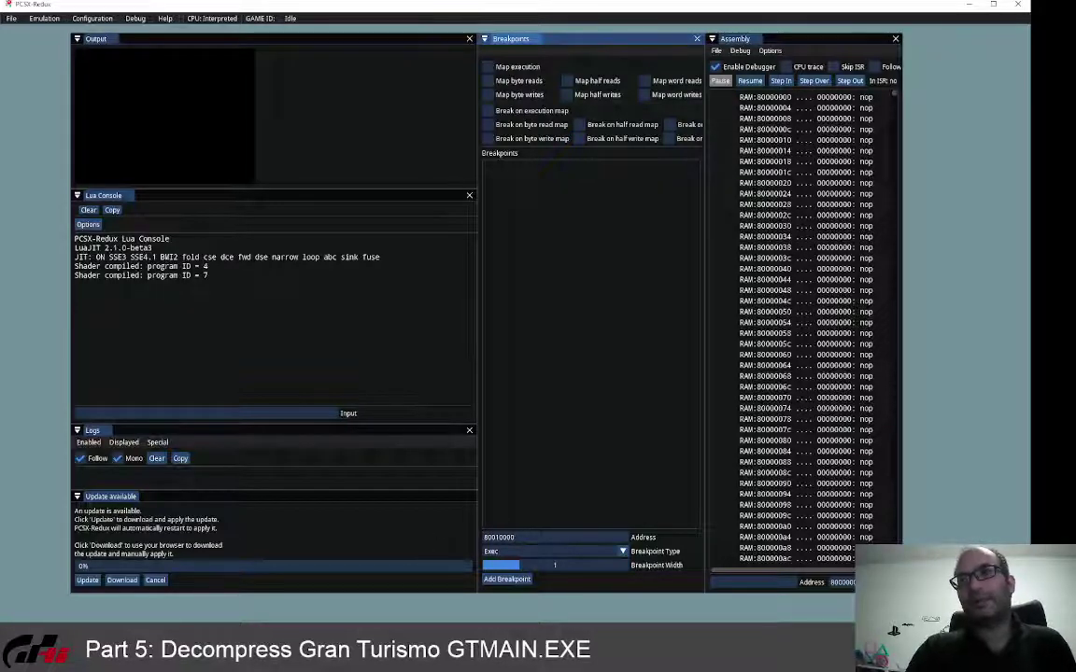
{"action": "left_click", "coordinate": [495, 580]}
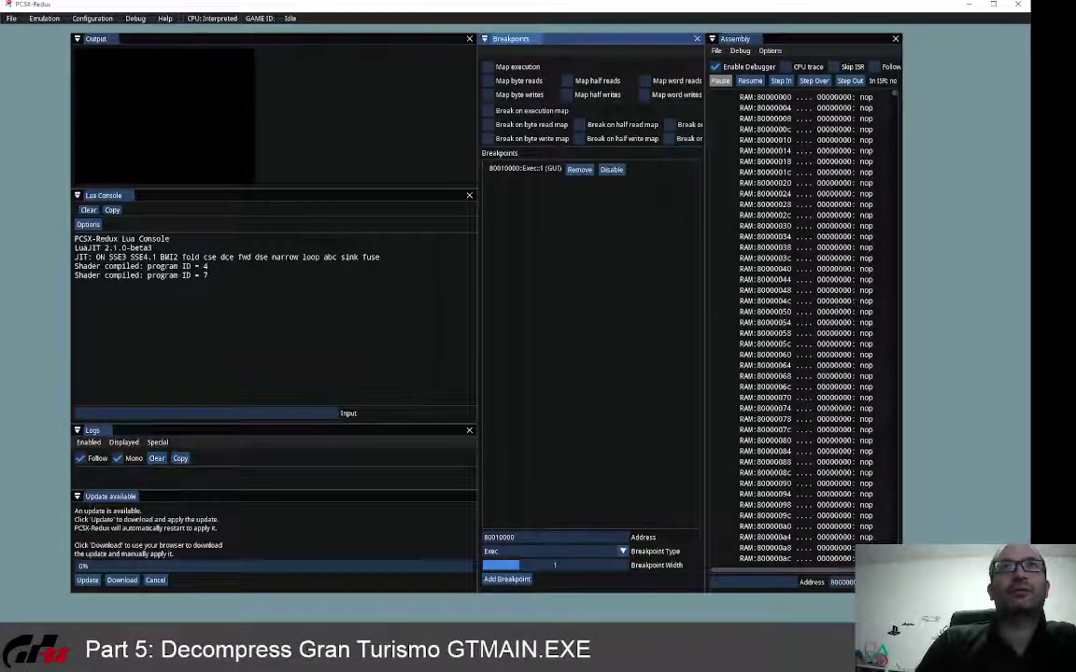
Step: Load the GTMAIN.EXE binary from the RE/GT-EU-binary_dump/Trail6 folder into the emulator
{"action": "left_click", "coordinate": [12, 18]}
{"action": "left_click", "coordinate": [28, 54]}
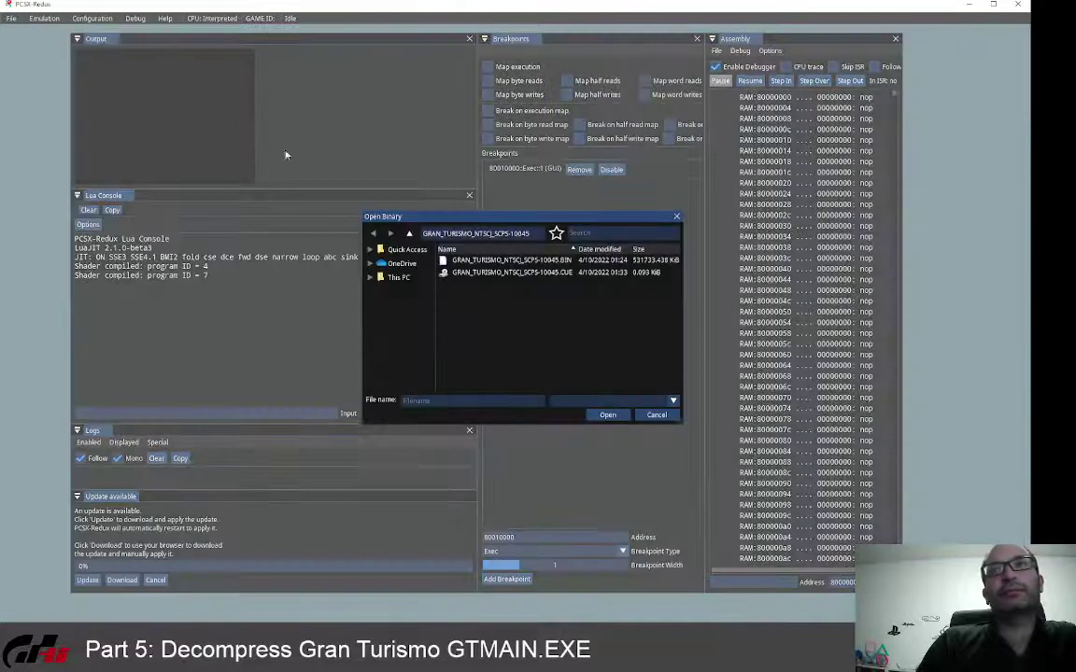
{"action": "left_click", "coordinate": [409, 233]}
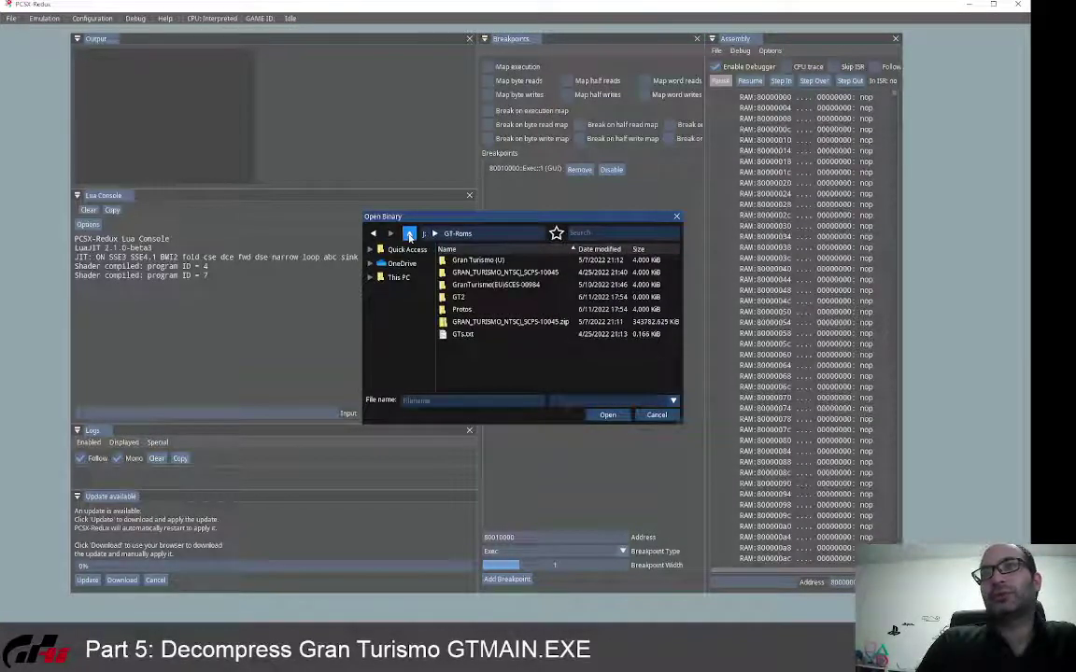
{"action": "left_click", "coordinate": [409, 235]}
{"action": "double_click", "coordinate": [464, 374]}
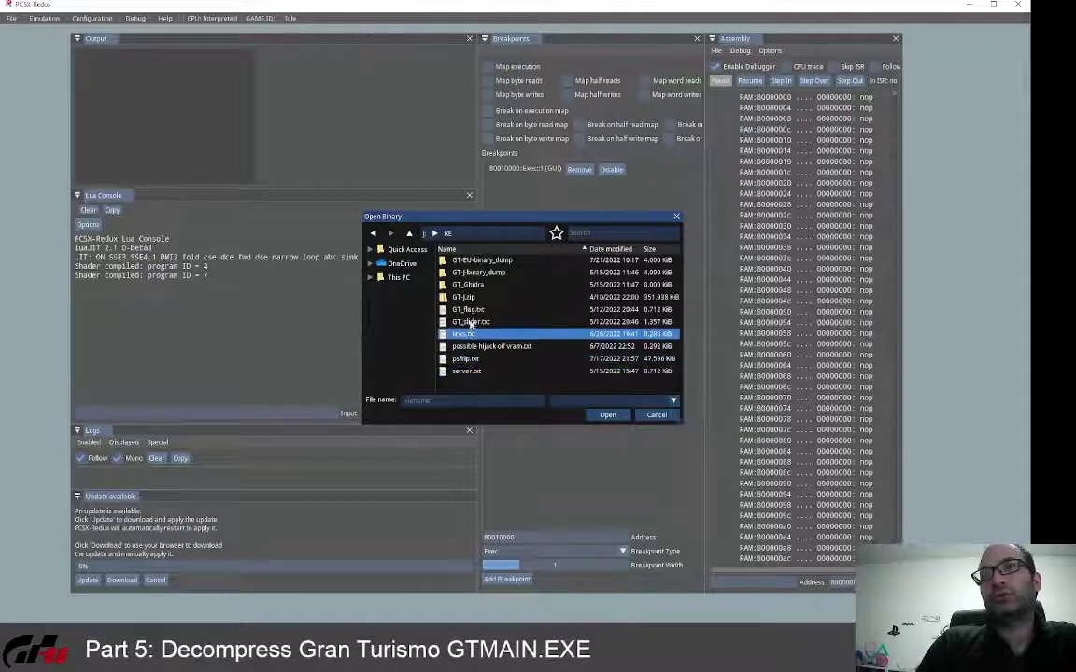
{"action": "double_click", "coordinate": [485, 271]}
{"action": "left_click", "coordinate": [463, 285]}
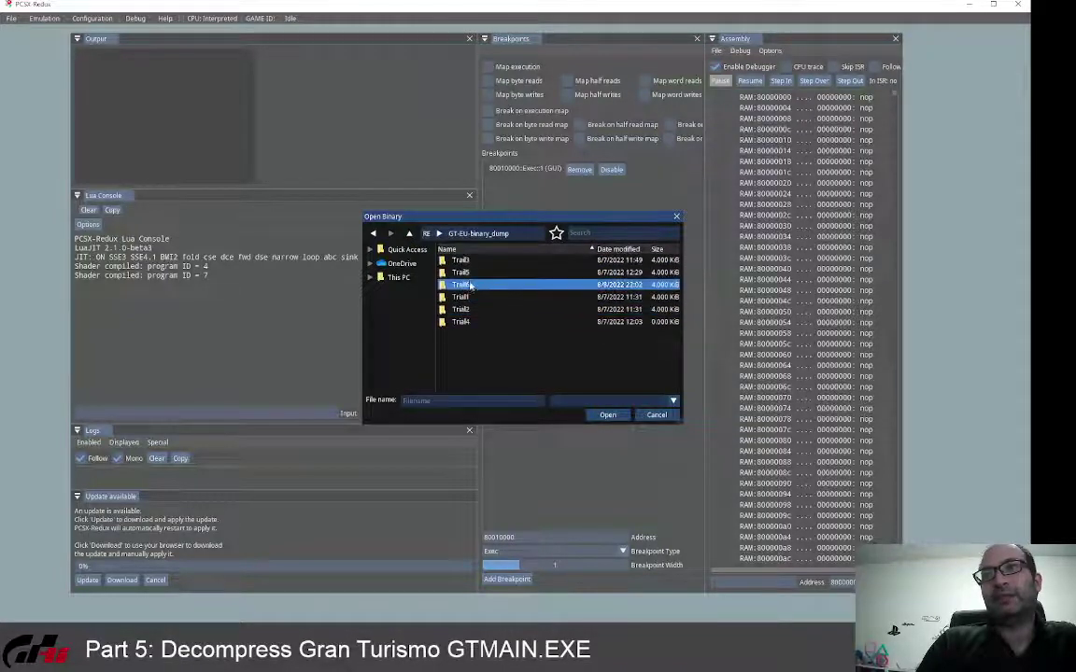
{"action": "double_click", "coordinate": [463, 285]}
{"action": "left_click", "coordinate": [475, 268]}
{"action": "double_click", "coordinate": [475, 268]}
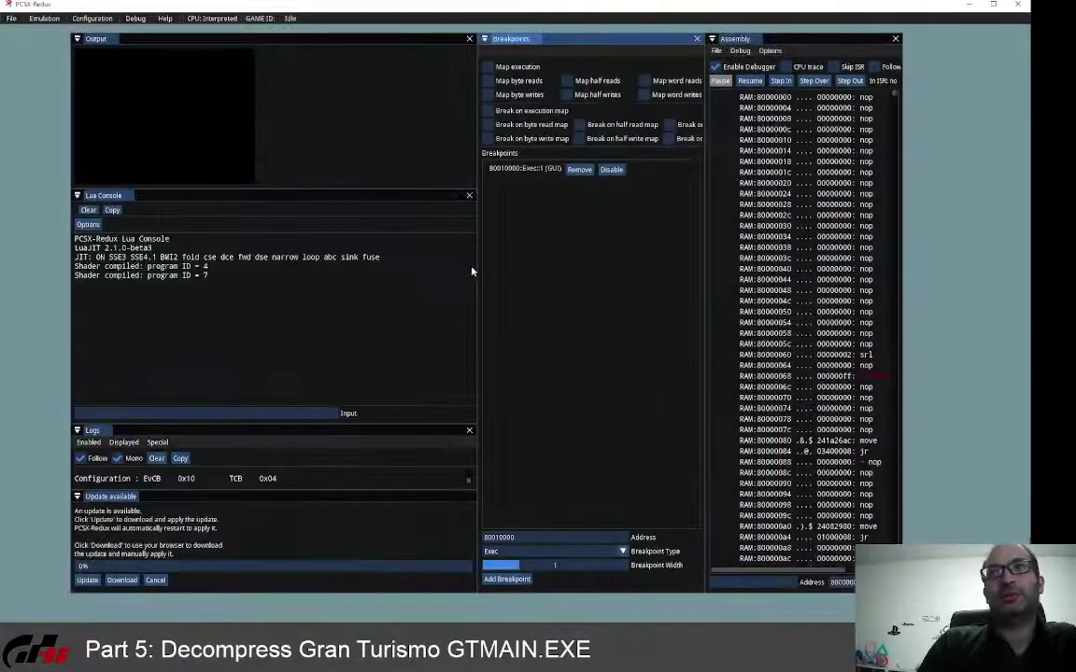
Step: Start the emulation to run to the 80010000 breakpoint and look through the disassembly down to the ROM region
{"action": "left_click", "coordinate": [44, 17]}
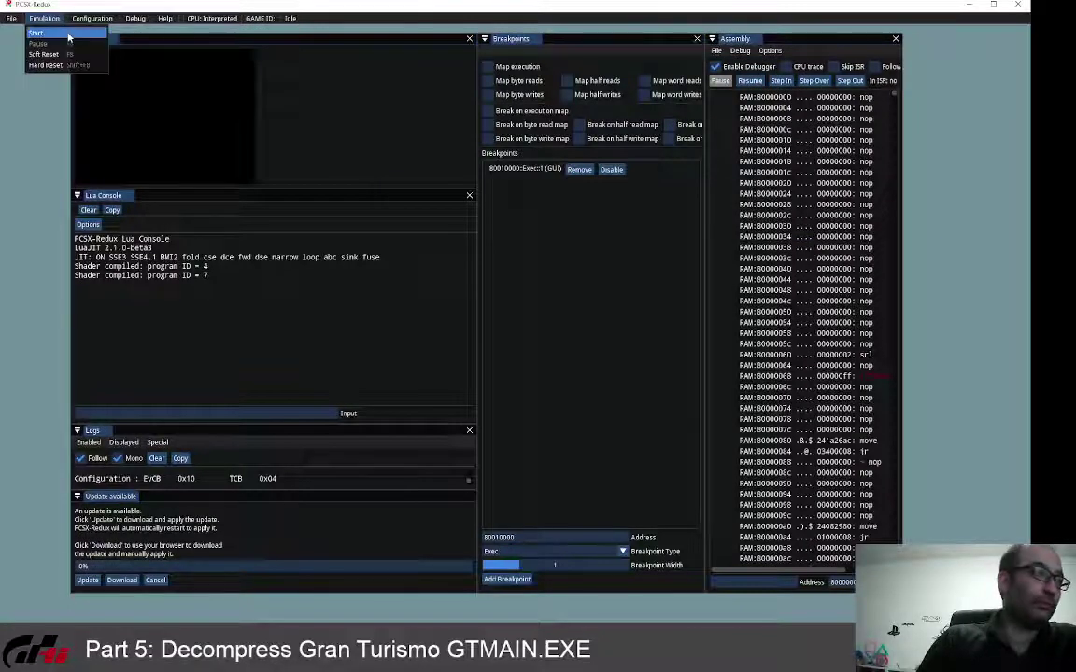
{"action": "left_click", "coordinate": [68, 34]}
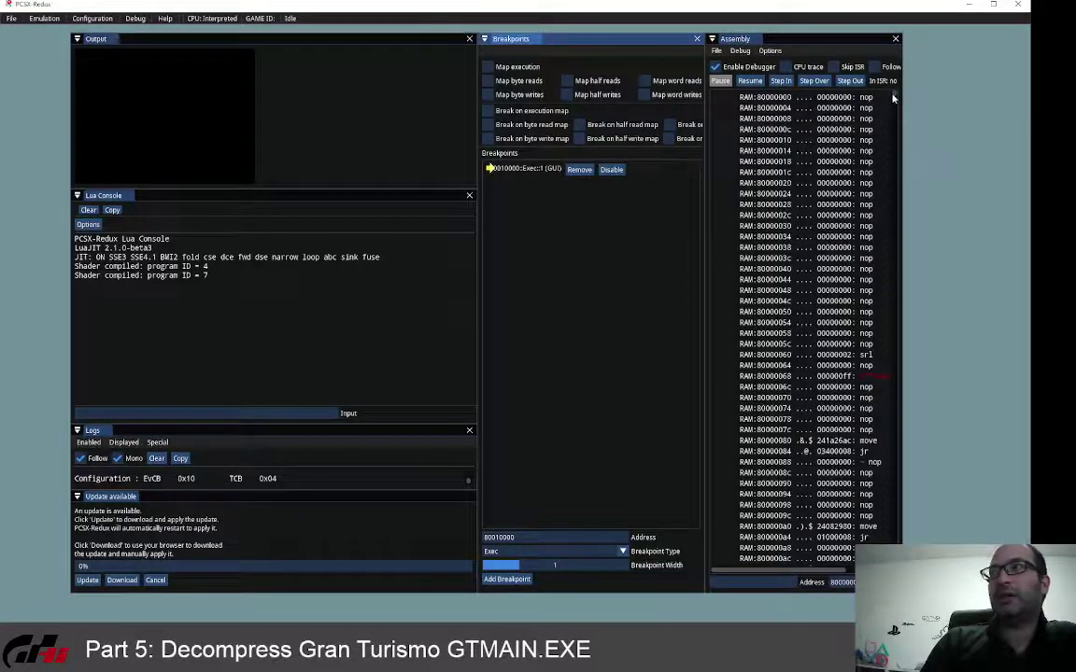
{"action": "left_click_drag", "start_coordinate": [893, 94], "coordinate": [897, 563]}
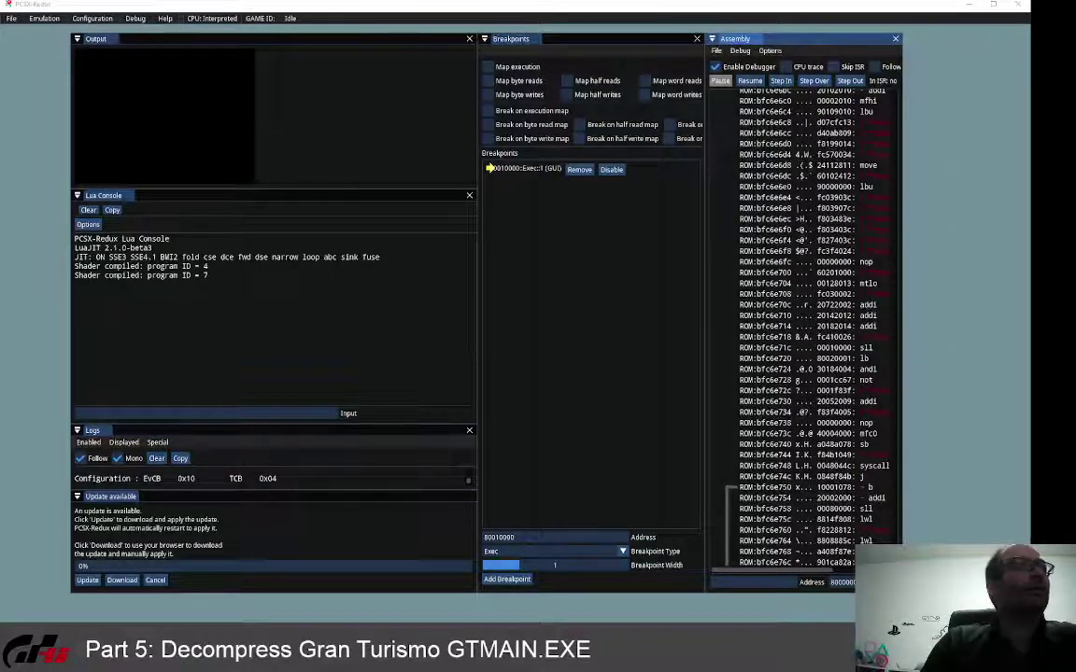
{"action": "left_click_drag", "start_coordinate": [0, 301], "coordinate": [548, 0]}
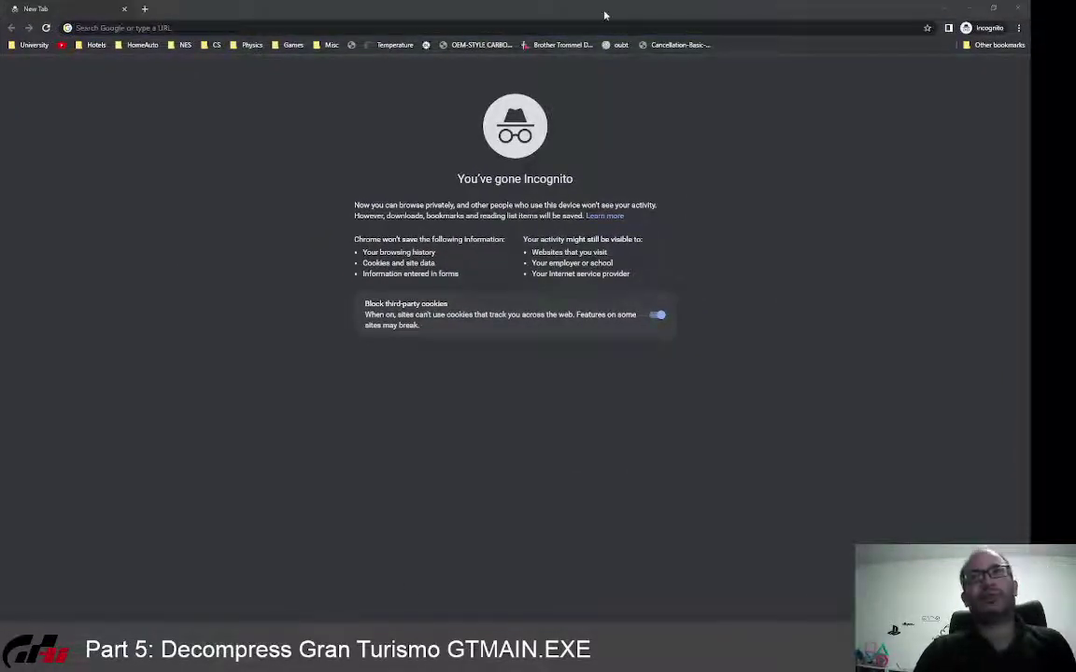
{"action": "type", "text": "http://localhost:8080/api/v1/cpu/ram/raw"}
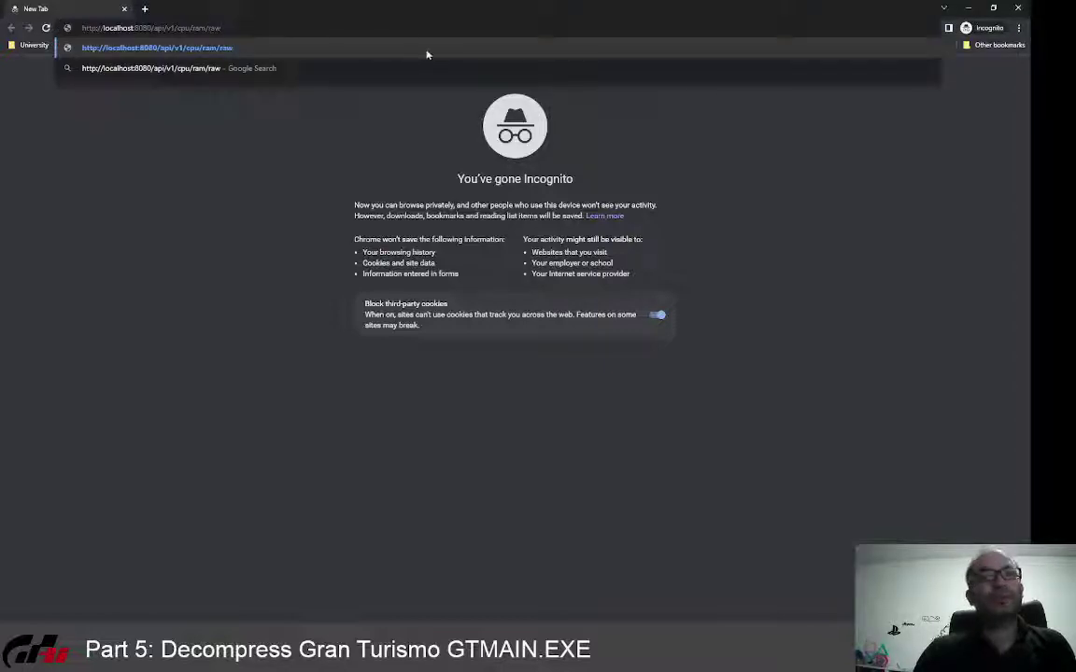
{"action": "key", "text": "Return"}
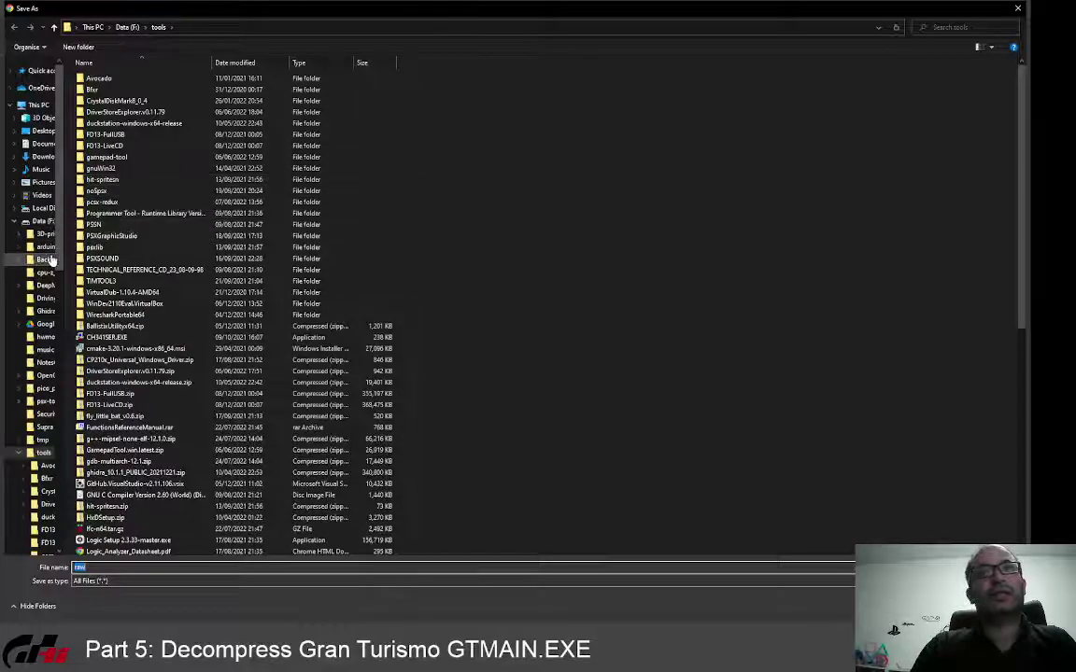
Step: Choose the RE/GT-EU-binary_dump/Trail6 folder on the SSD_2 drive as the save location for the RAM dump
{"action": "scroll", "coordinate": [47, 280], "scroll_direction": "down", "scroll_amount": 10}
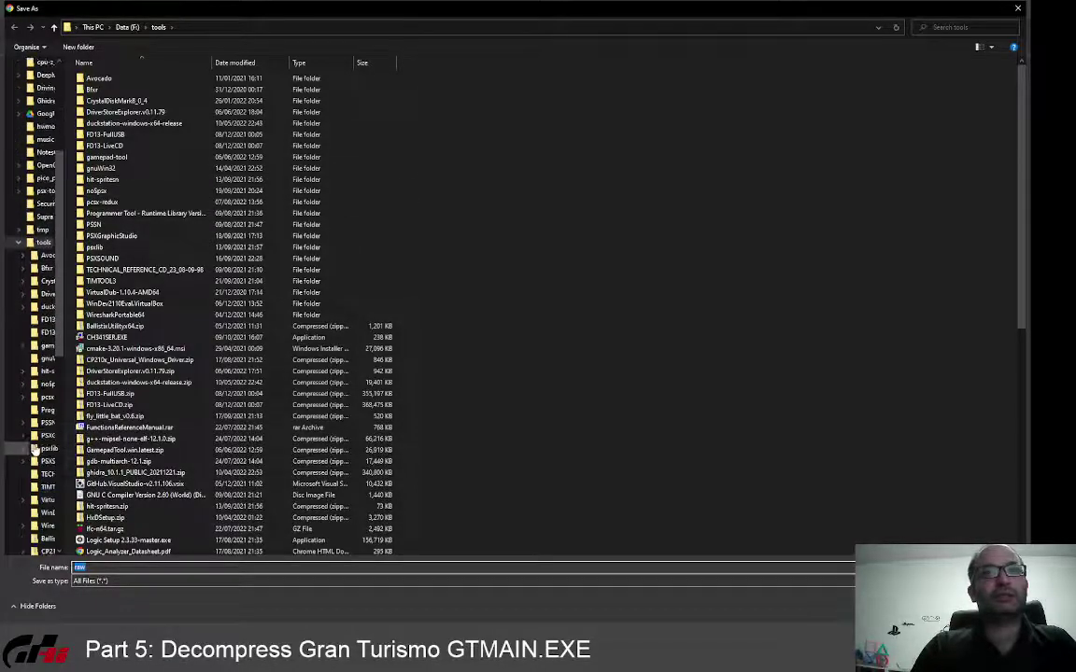
{"action": "scroll", "coordinate": [33, 449], "scroll_direction": "down", "scroll_amount": 5}
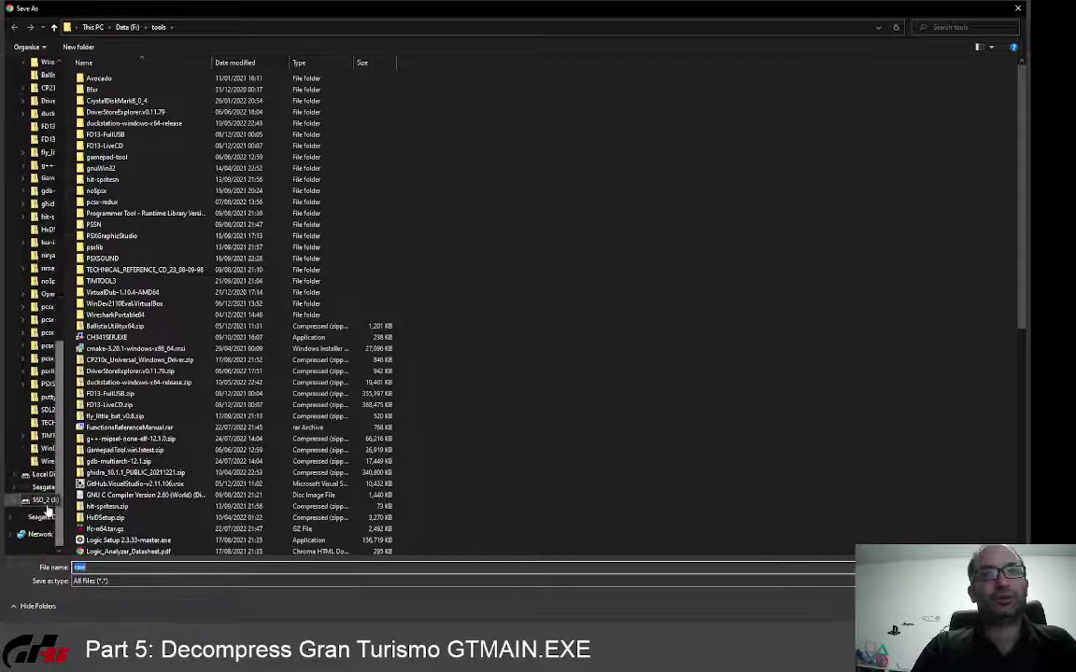
{"action": "left_click", "coordinate": [43, 499]}
{"action": "double_click", "coordinate": [94, 168]}
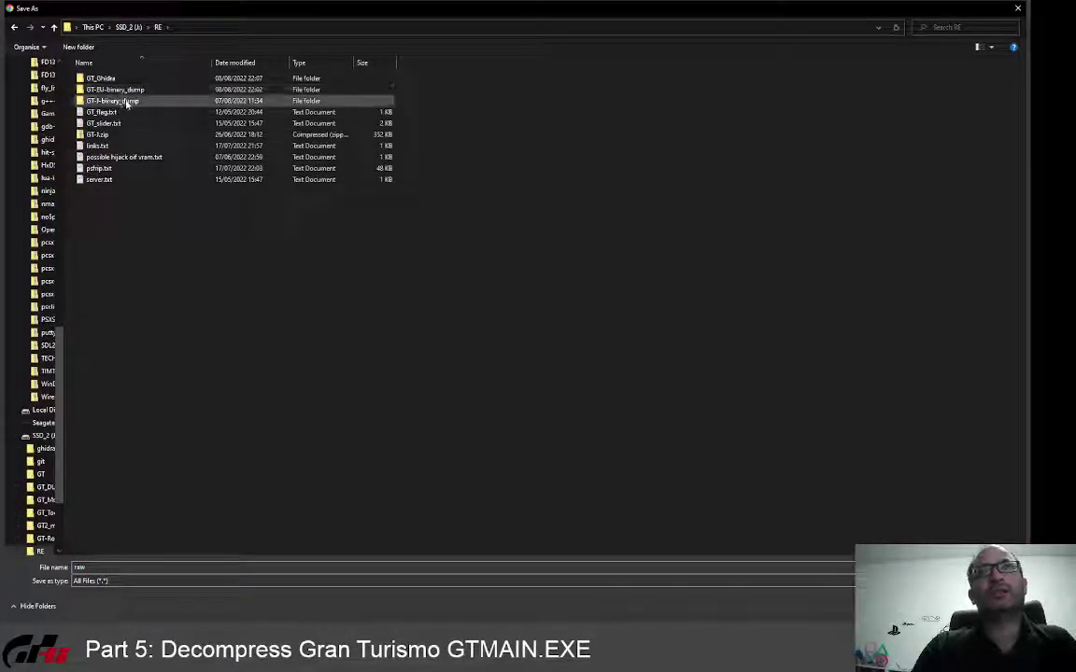
{"action": "double_click", "coordinate": [121, 90]}
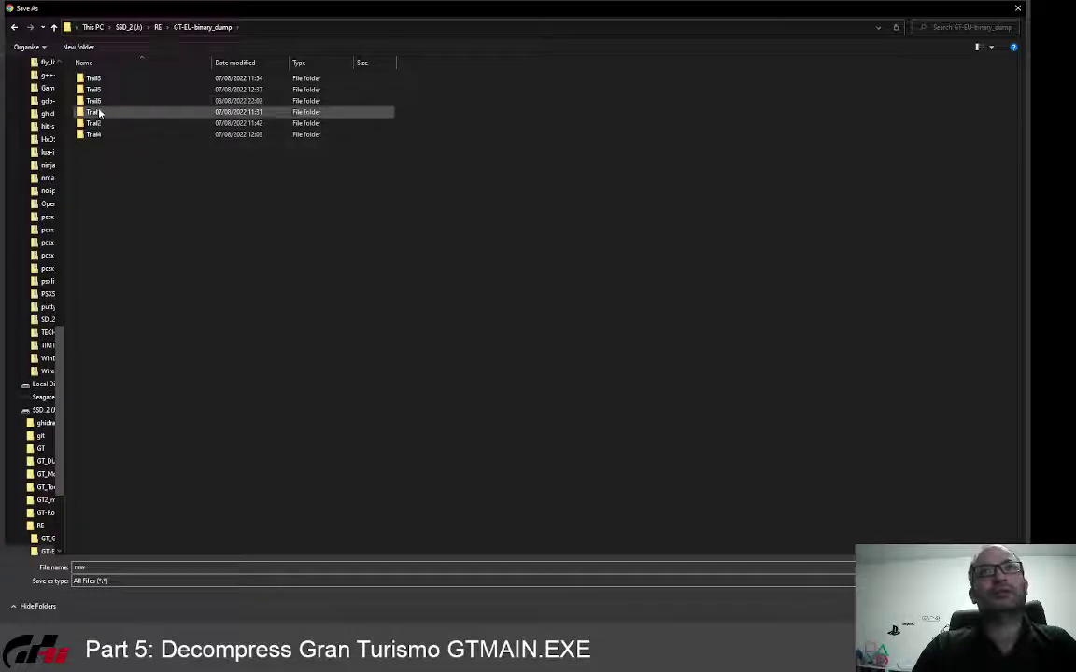
{"action": "left_click", "coordinate": [97, 103]}
{"action": "double_click", "coordinate": [98, 102]}
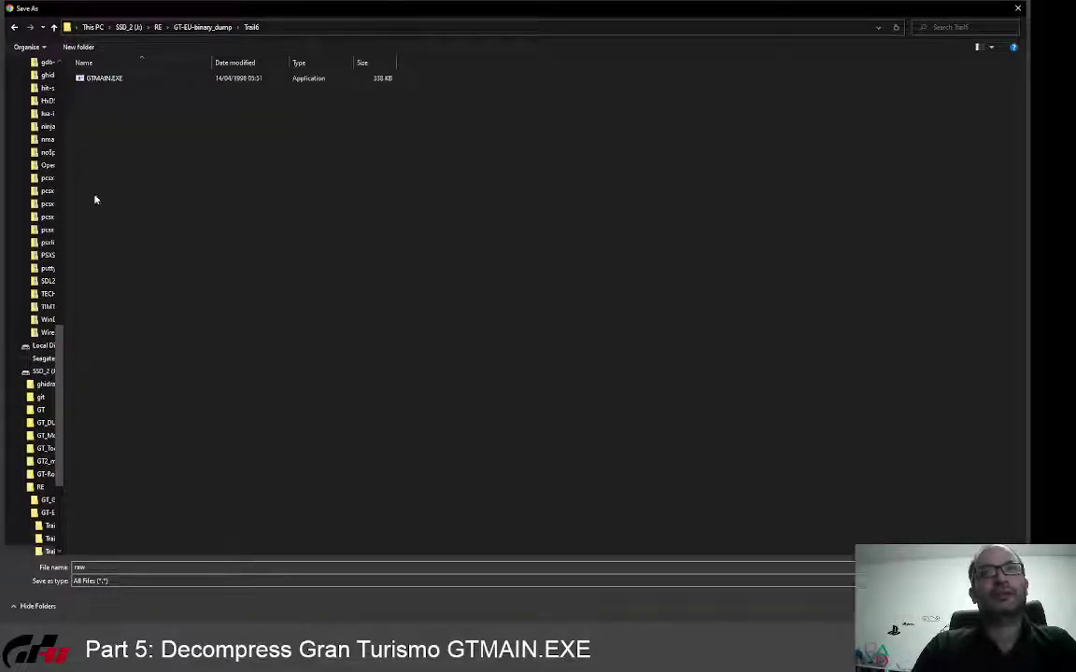
Step: Save the RAM dump under the name GTMAIN_RAW and close the browser window
{"action": "left_click", "coordinate": [103, 78]}
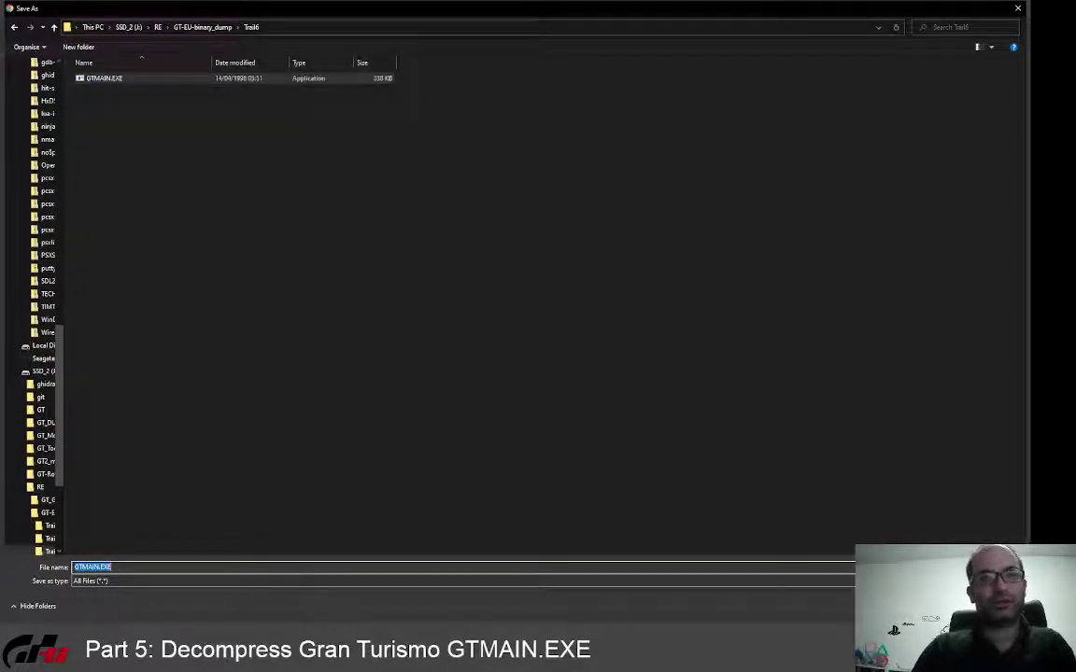
{"action": "left_click", "coordinate": [111, 567]}
{"action": "key", "text": "BackSpace"}
{"action": "key", "text": "BackSpace"}
{"action": "key", "text": "BackSpace"}
{"action": "key", "text": "BackSpace"}
{"action": "type", "text": "_RAW"}
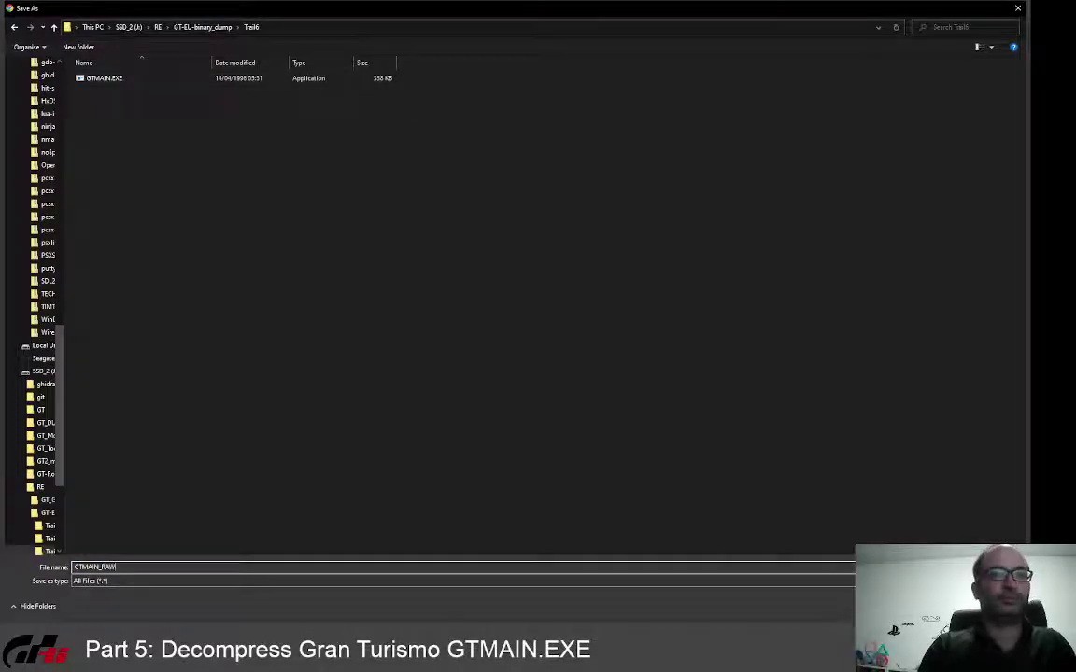
{"action": "key", "text": "Return"}
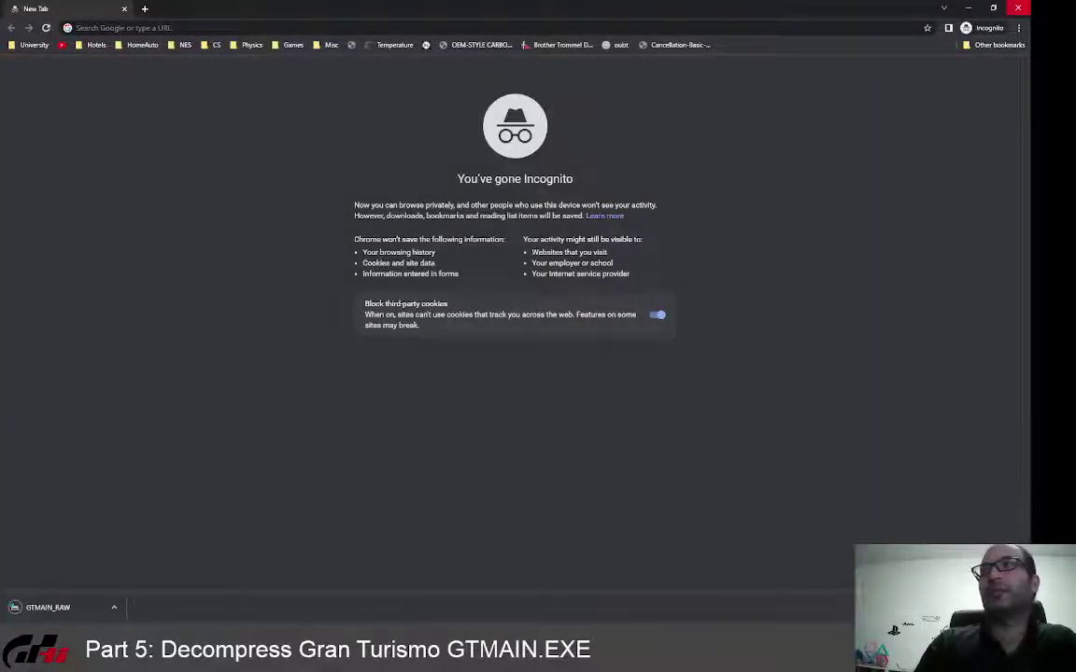
{"action": "left_click", "coordinate": [1018, 9]}
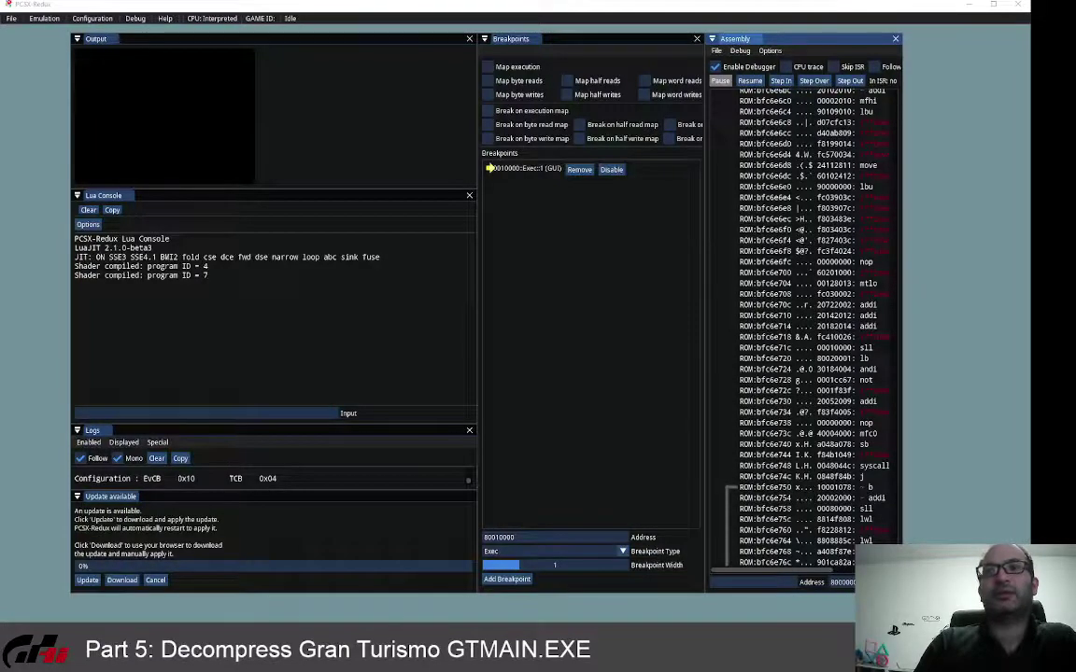
Step: Switch to HxD and open the GTMAIN_RAW dump from the RE/GT-EU-binary_dump/Trail6 folder
{"action": "key", "text": "alt+Tab"}
{"action": "left_click", "coordinate": [20, 32]}
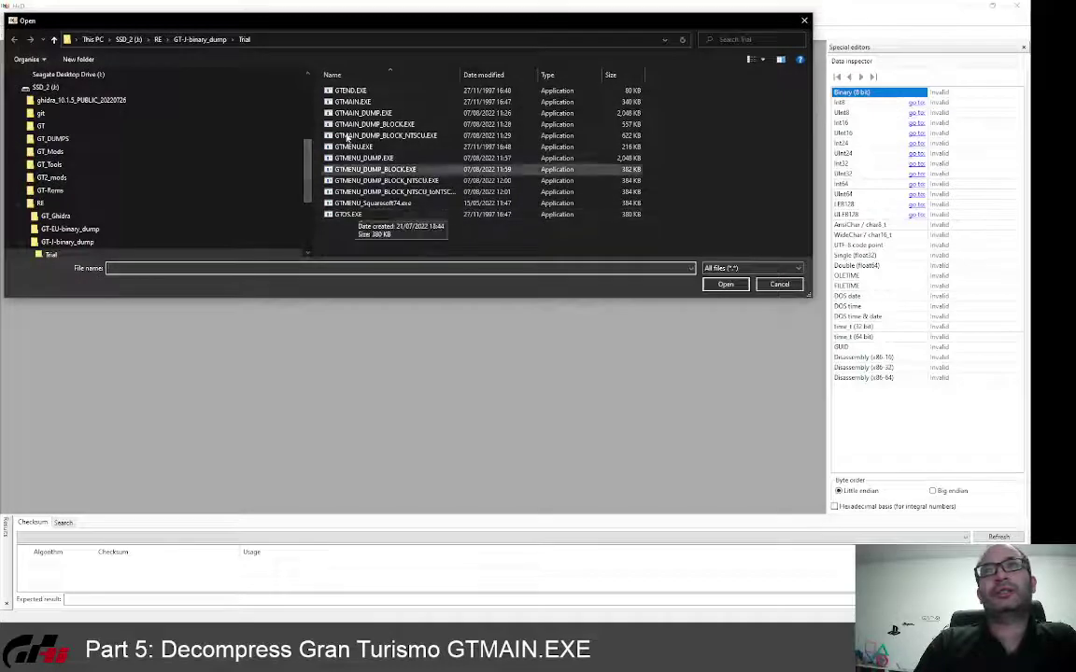
{"action": "left_click", "coordinate": [157, 39]}
{"action": "double_click", "coordinate": [415, 105]}
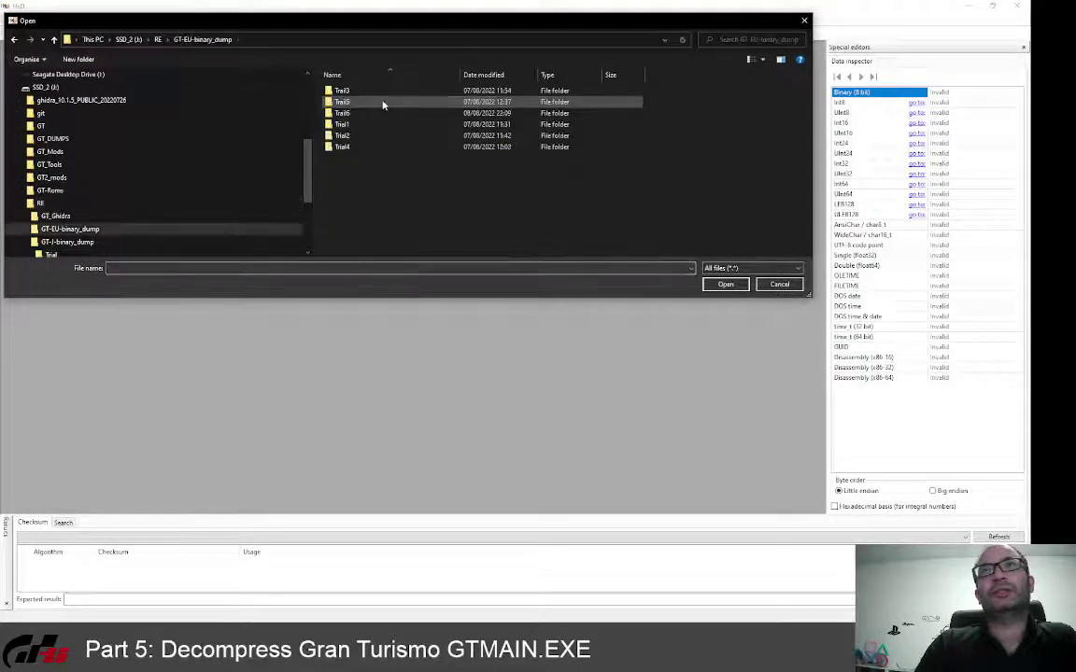
{"action": "double_click", "coordinate": [342, 105]}
{"action": "double_click", "coordinate": [371, 103]}
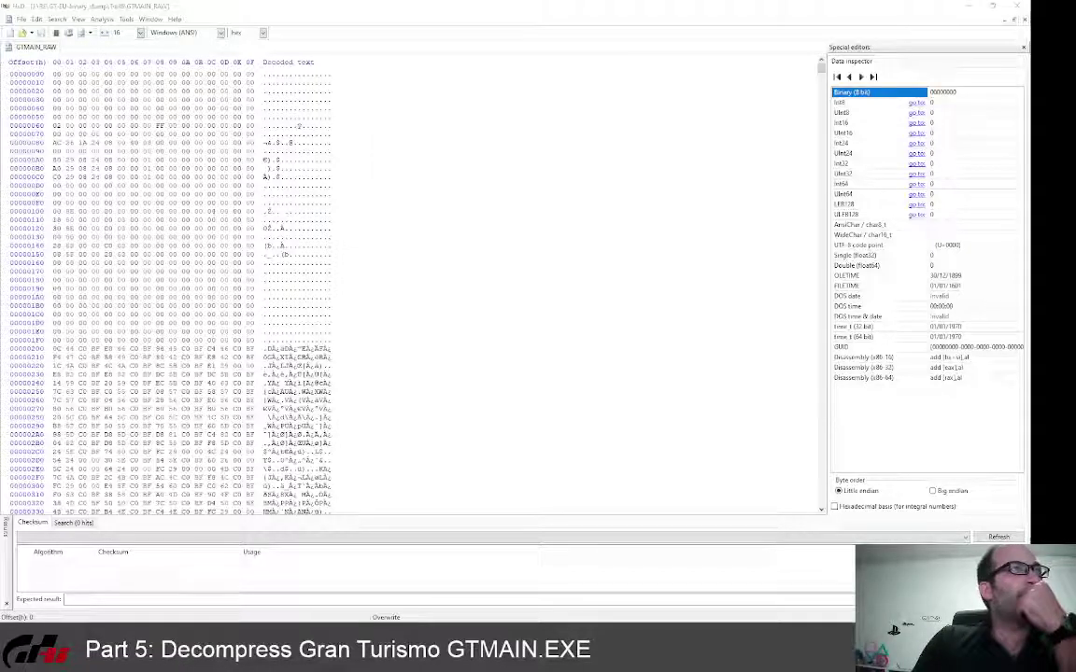
Step: Go to hex offset 00010000 from the beginning of GTMAIN_RAW and look at the bytes there
{"action": "left_click", "coordinate": [289, 5]}
{"action": "key", "text": "ctrl+g"}
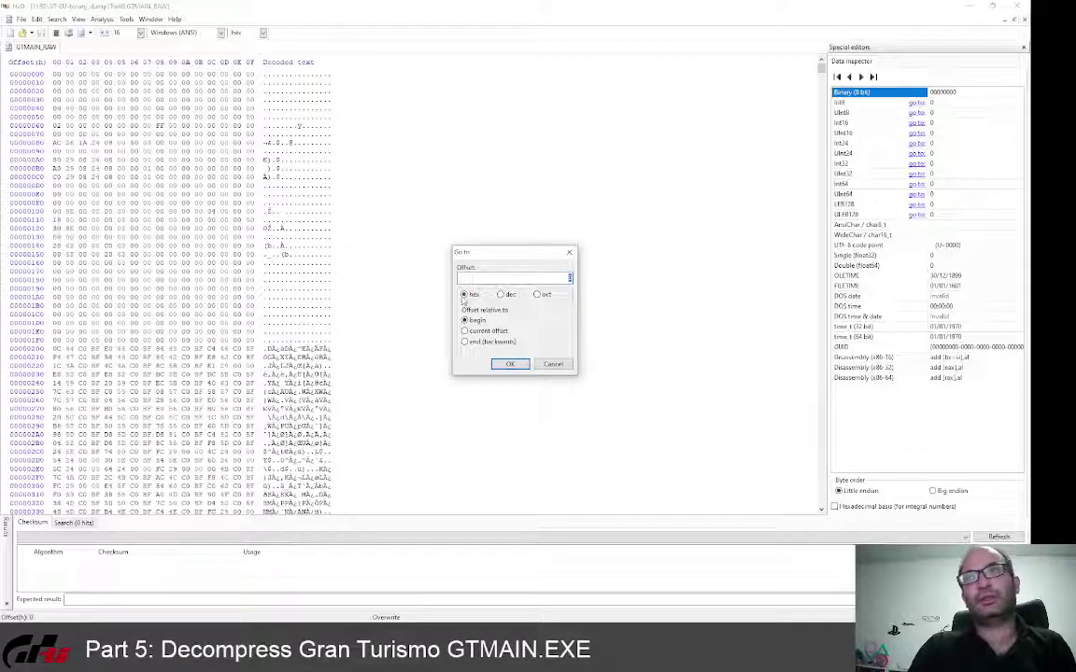
{"action": "type", "text": "00070000"}
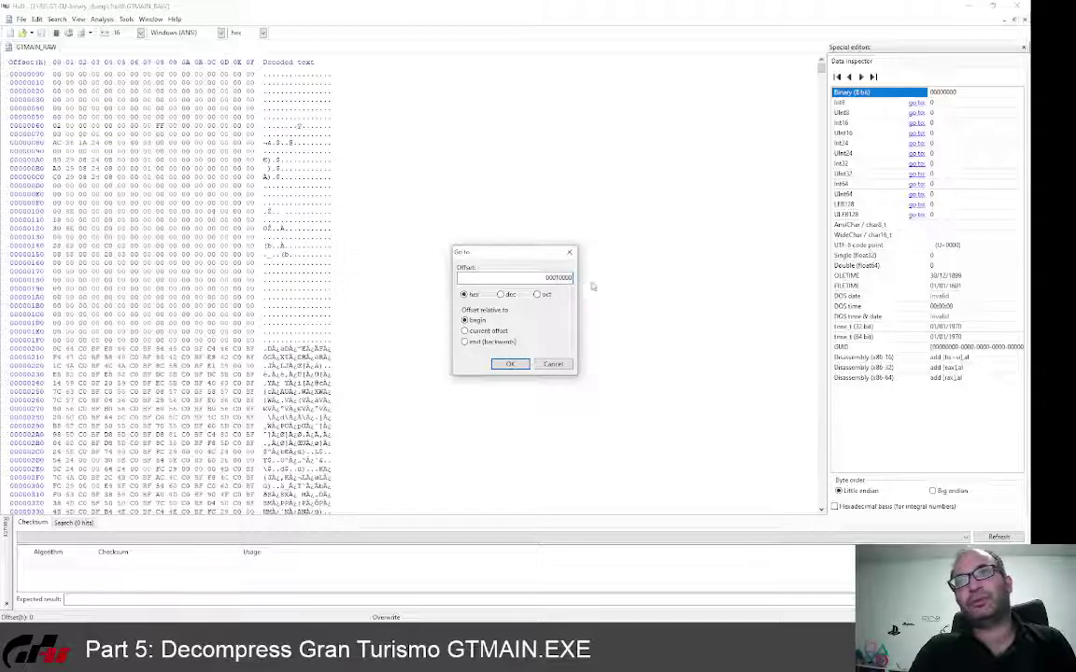
{"action": "left_click", "coordinate": [507, 363]}
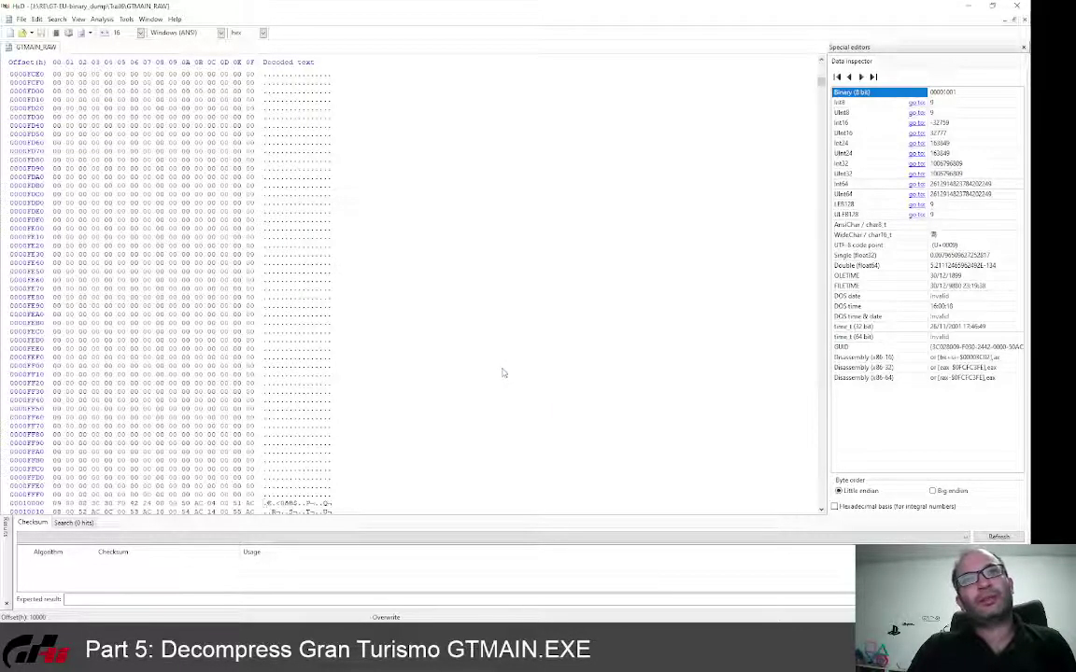
{"action": "scroll", "coordinate": [502, 373], "scroll_direction": "down", "scroll_amount": 5}
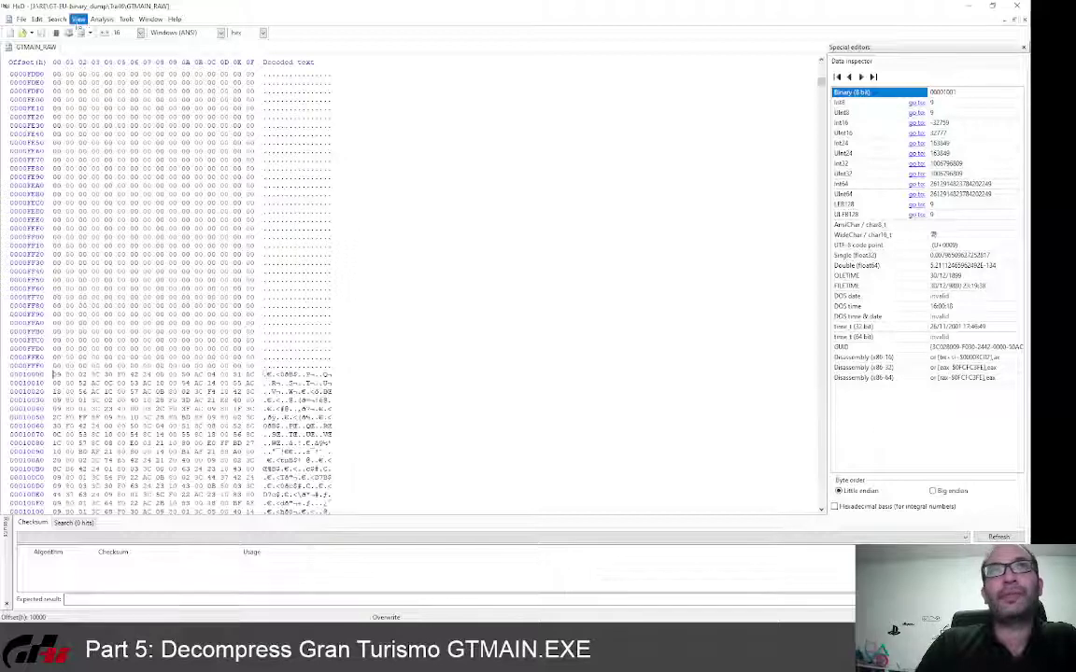
Step: Open GTMAIN.EXE from the Trail6 folder alongside the RAM dump
{"action": "left_click", "coordinate": [23, 33]}
{"action": "left_click", "coordinate": [361, 93]}
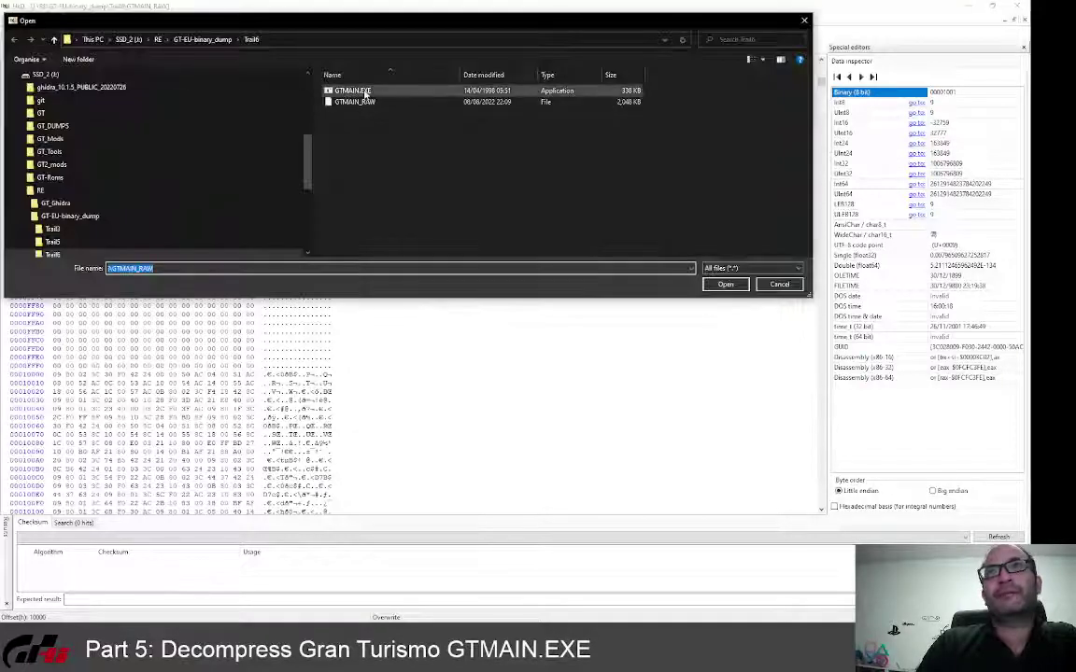
{"action": "double_click", "coordinate": [364, 93]}
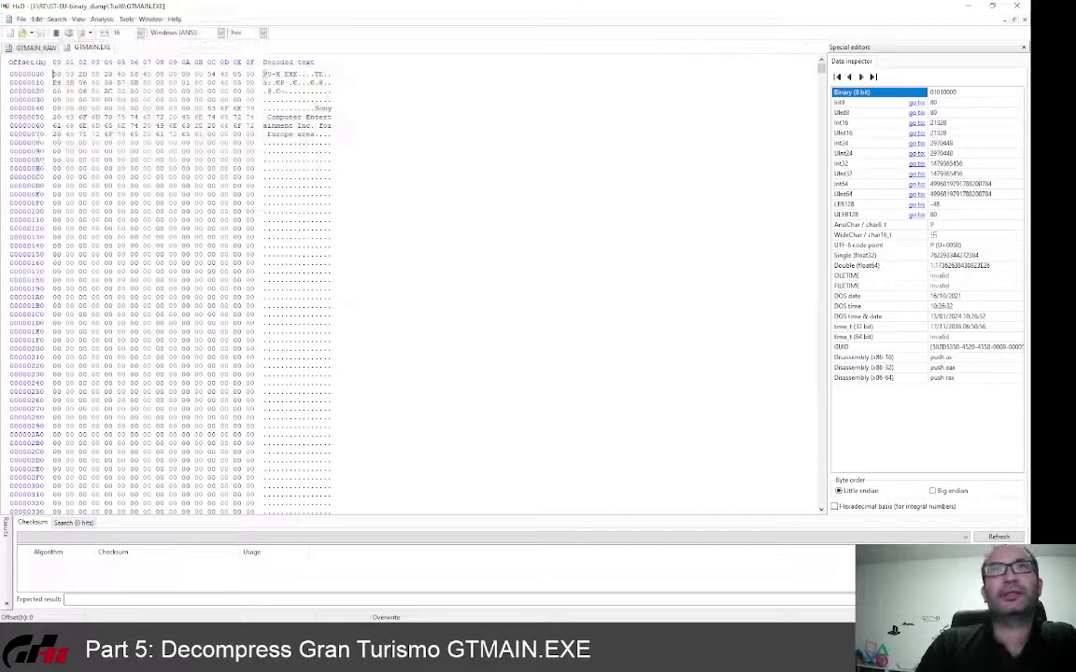
Step: Search GTMAIN.EXE for the text PSLZ and highlight each of the two four-byte values that follow it
{"action": "key", "text": "ctrl+f"}
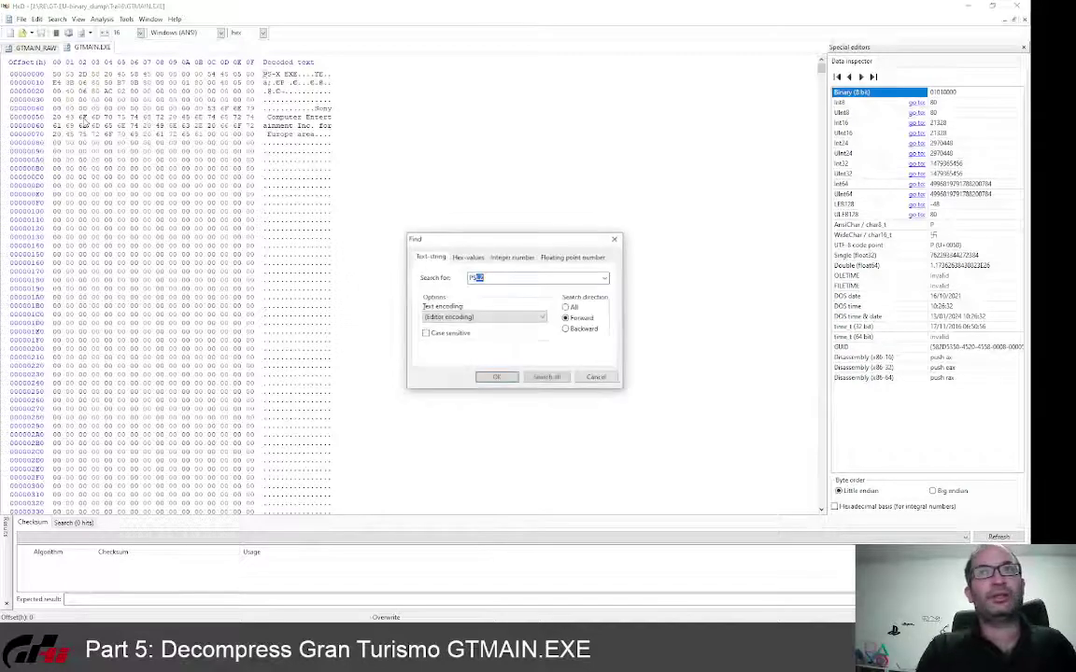
{"action": "key", "text": "Return"}
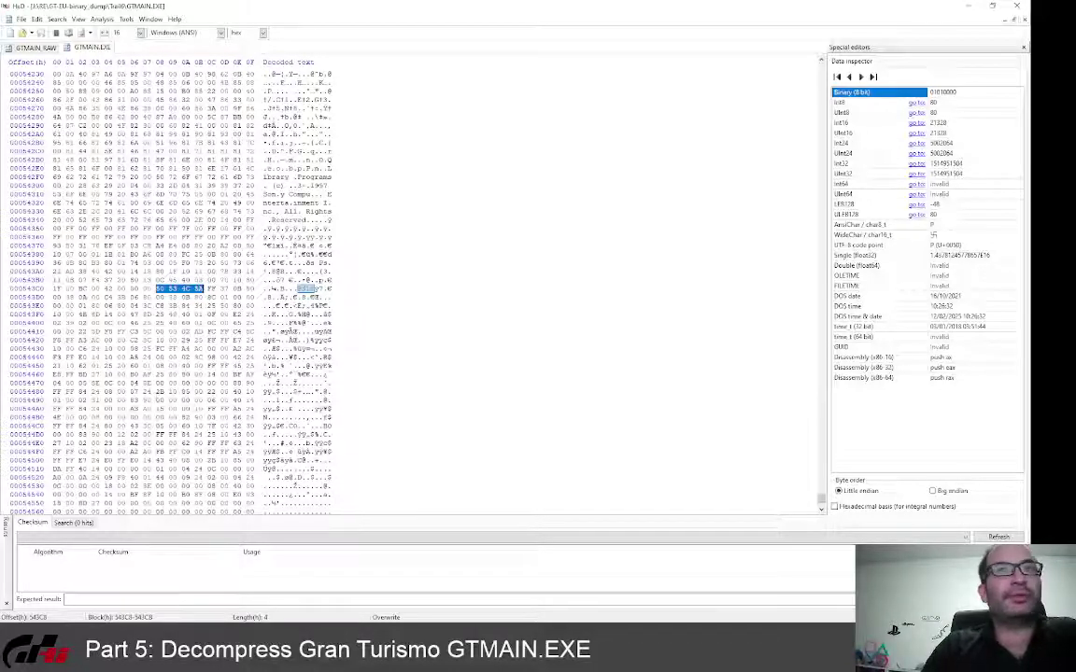
{"action": "left_click_drag", "start_coordinate": [208, 289], "coordinate": [255, 288]}
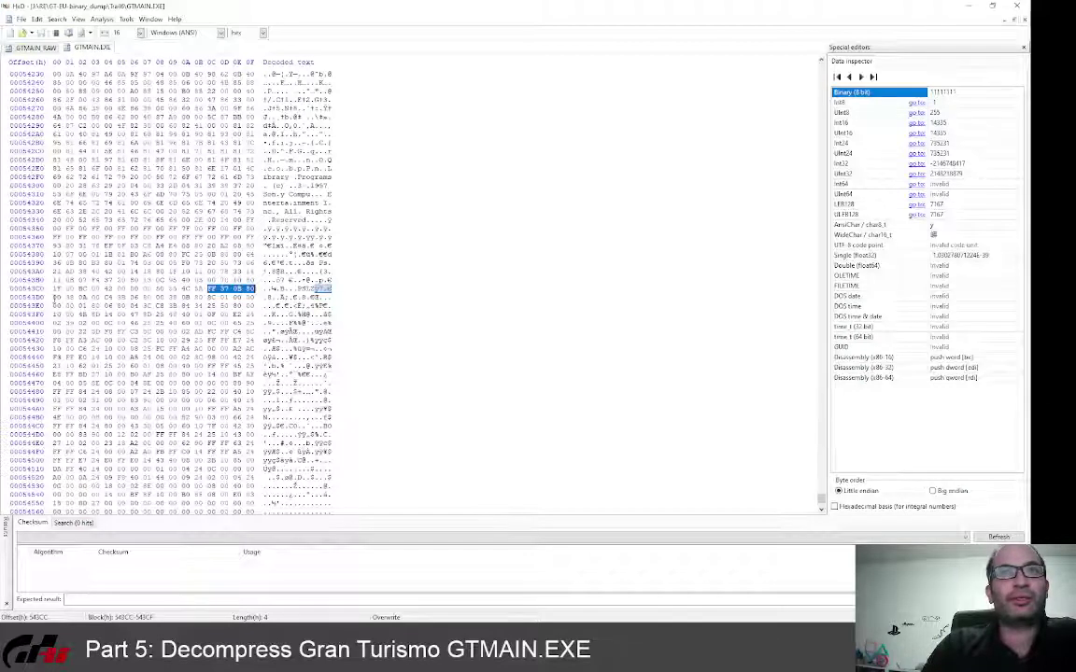
{"action": "left_click_drag", "start_coordinate": [55, 297], "coordinate": [98, 297]}
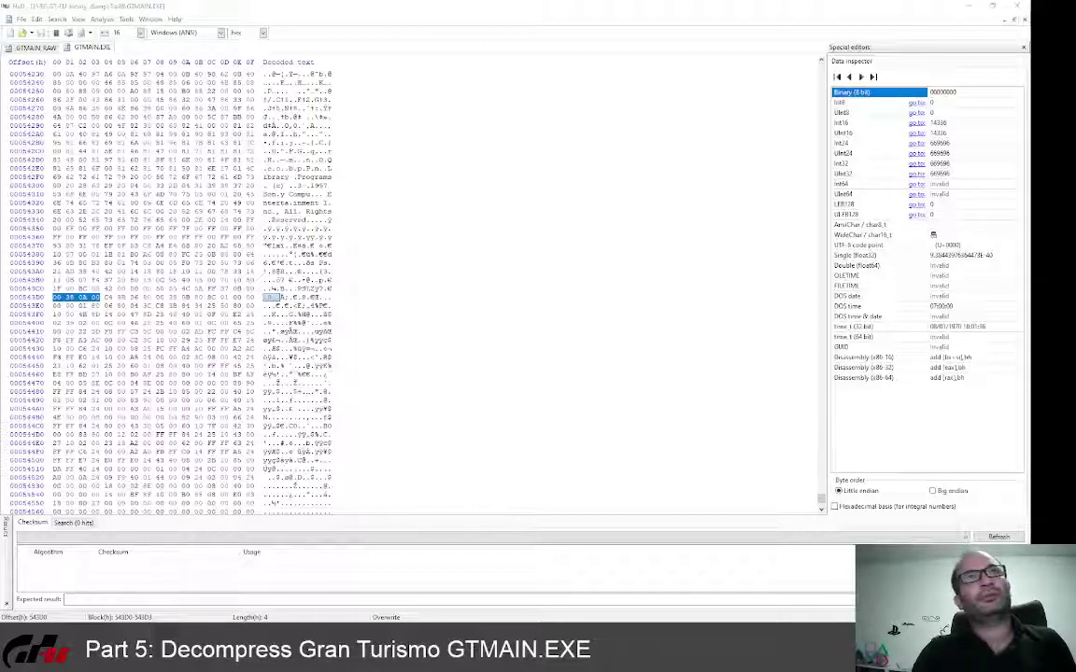
Step: Try to select a block in GTMAIN.EXE starting at offset 543D0 with a hex length of 000A3800
{"action": "left_click", "coordinate": [36, 19]}
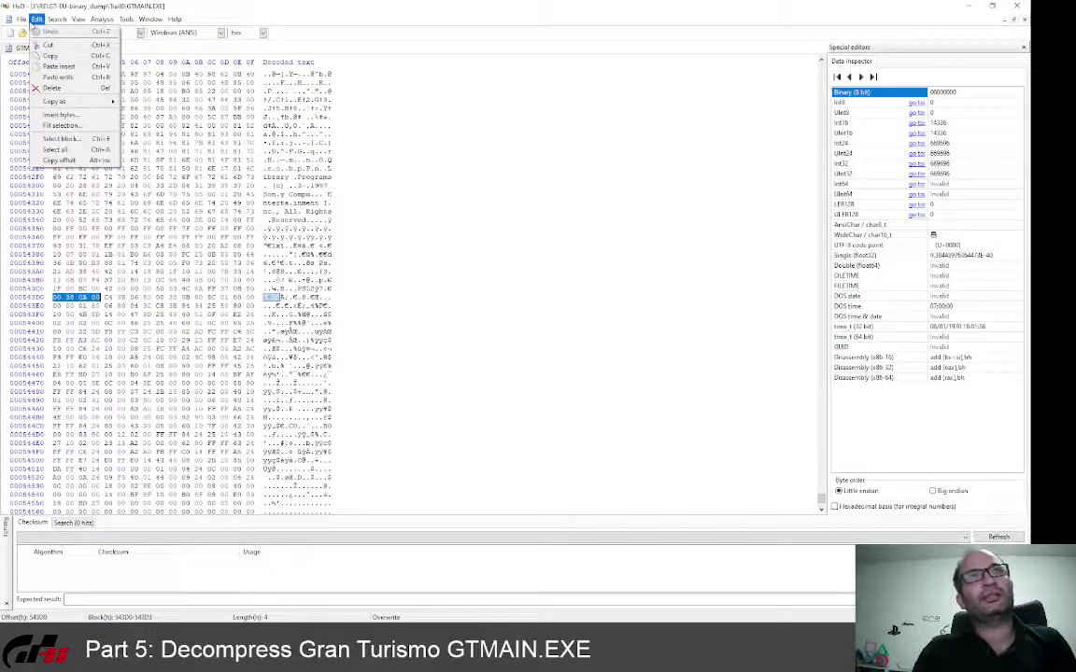
{"action": "left_click", "coordinate": [61, 138]}
{"action": "left_click", "coordinate": [470, 318]}
{"action": "type", "text": "000A3800"}
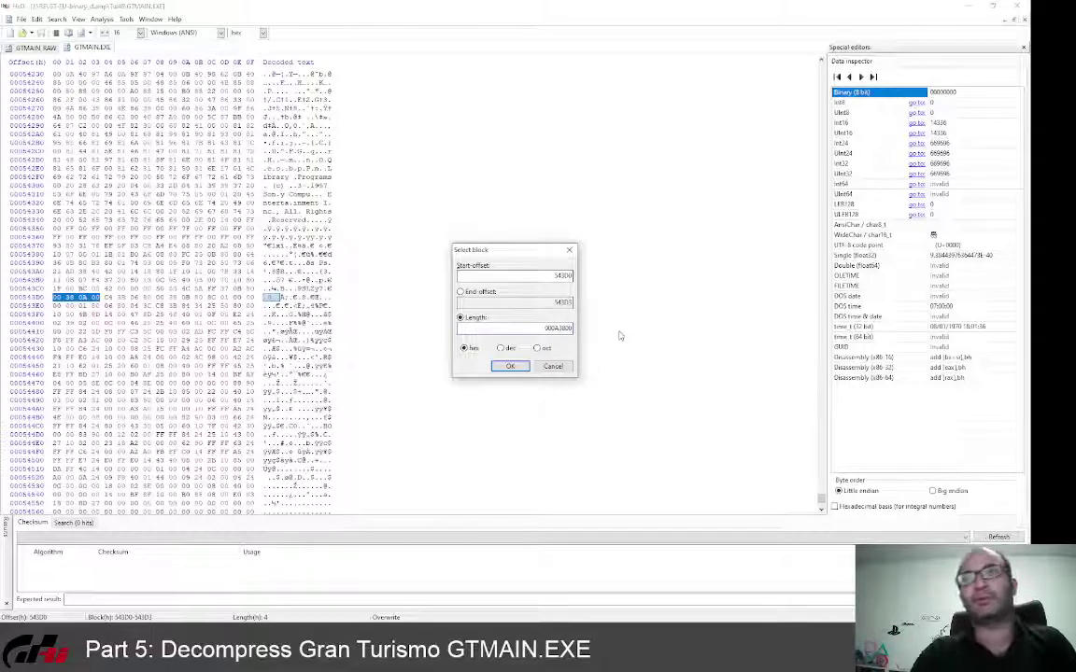
{"action": "left_click", "coordinate": [525, 366]}
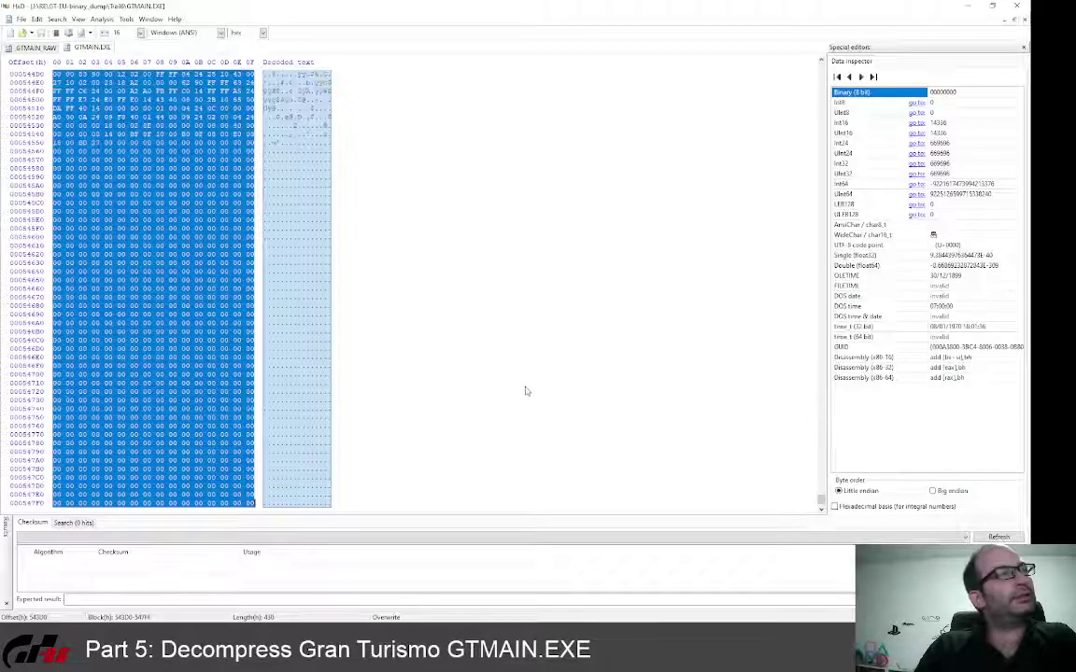
{"action": "scroll", "coordinate": [525, 391], "scroll_direction": "up", "scroll_amount": 1}
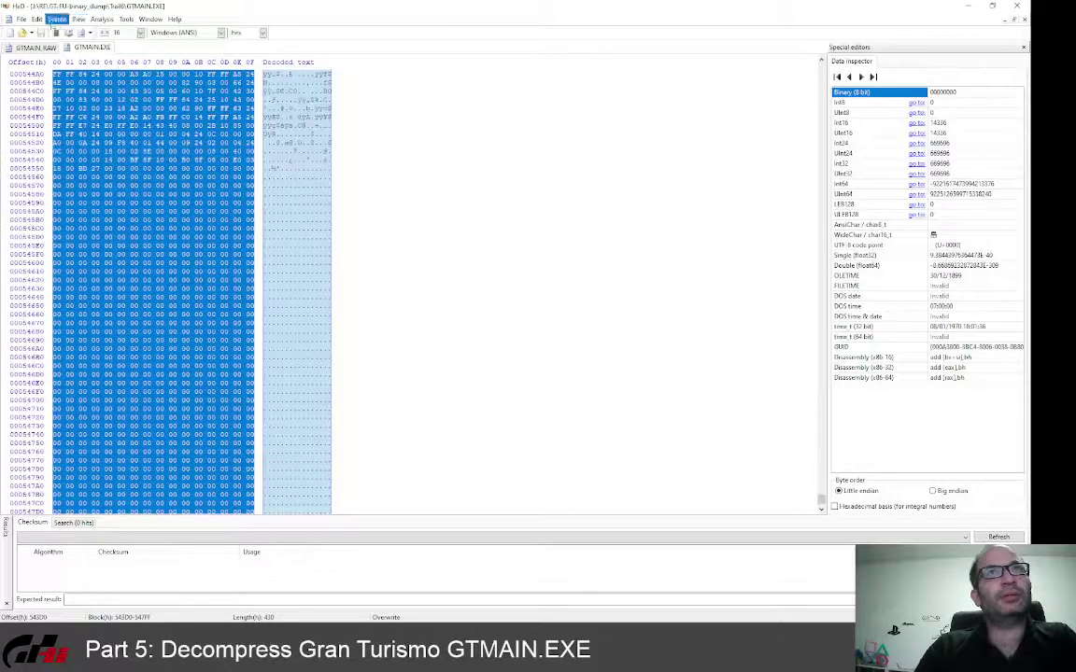
Step: Try to select a block in GTMAIN.EXE starting at offset 10000 with a hex length of A3800
{"action": "left_click", "coordinate": [36, 20]}
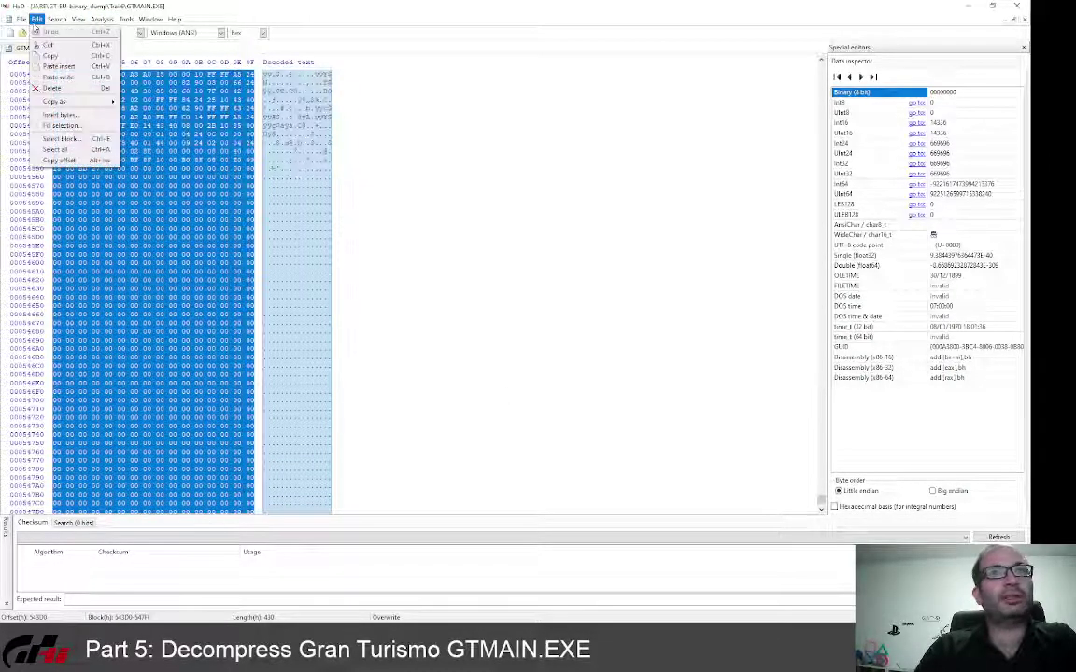
{"action": "left_click", "coordinate": [85, 142]}
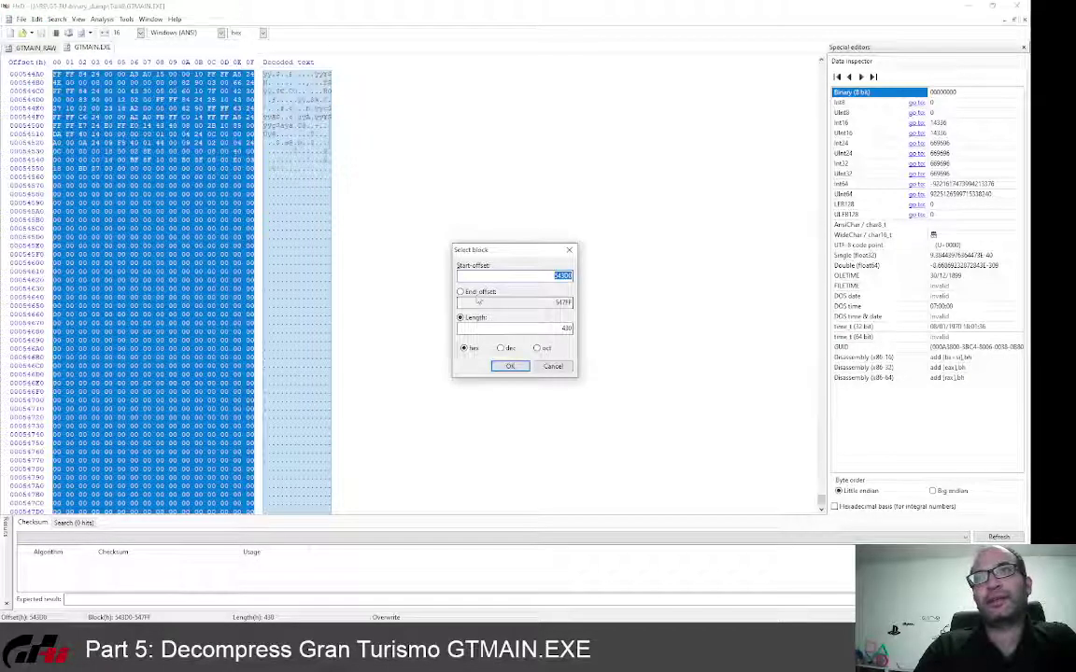
{"action": "left_click_drag", "start_coordinate": [550, 330], "coordinate": [528, 327]}
{"action": "type", "text": "000A3800"}
{"action": "key", "text": "BackSpace"}
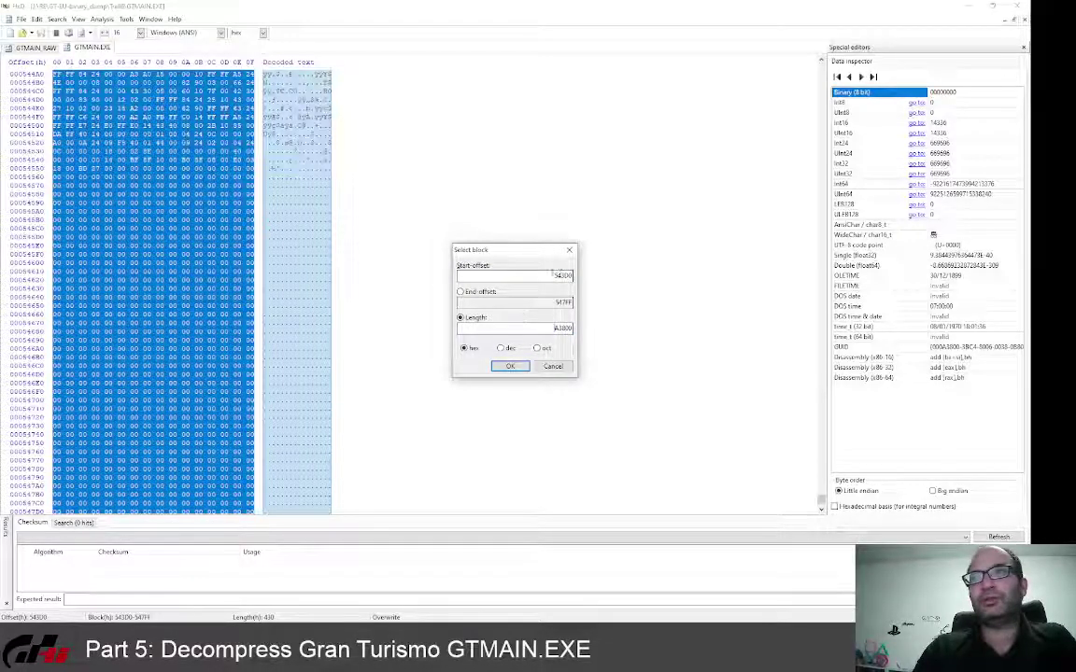
{"action": "left_click_drag", "start_coordinate": [551, 276], "coordinate": [581, 279]}
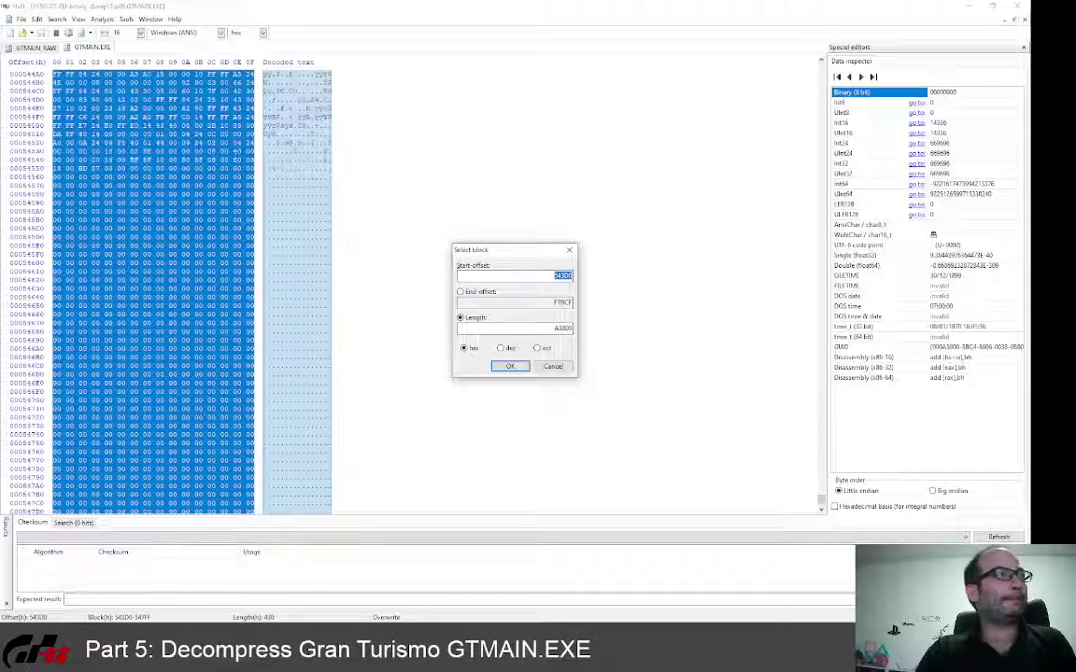
{"action": "double_click", "coordinate": [554, 277]}
{"action": "type", "text": "10000"}
{"action": "left_click", "coordinate": [510, 365]}
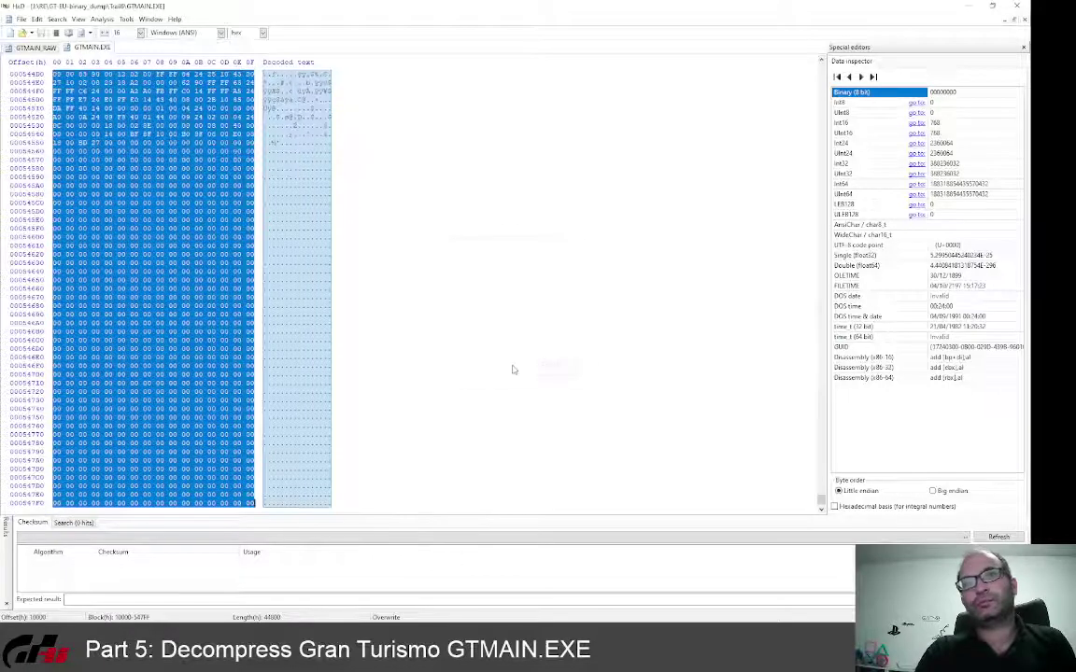
{"action": "scroll", "coordinate": [392, 346], "scroll_direction": "up", "scroll_amount": 6}
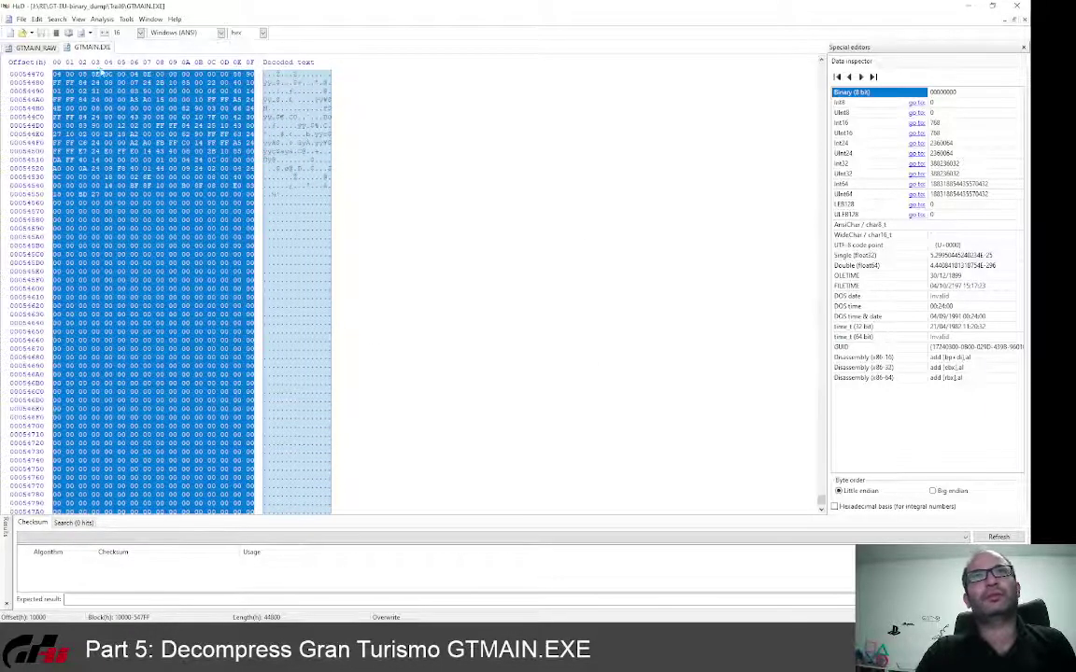
Step: Close GTMAIN.EXE and select the block in GTMAIN_RAW that starts at offset 10000 with a hex length of A3800
{"action": "middle_click", "coordinate": [98, 51]}
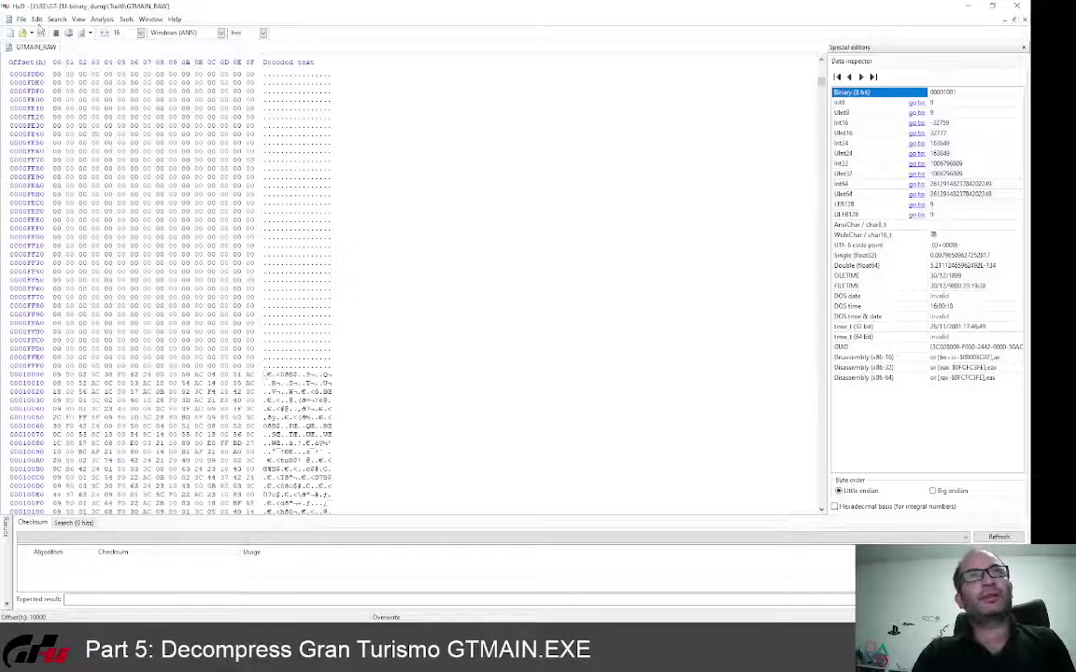
{"action": "left_click", "coordinate": [37, 19]}
{"action": "left_click", "coordinate": [48, 137]}
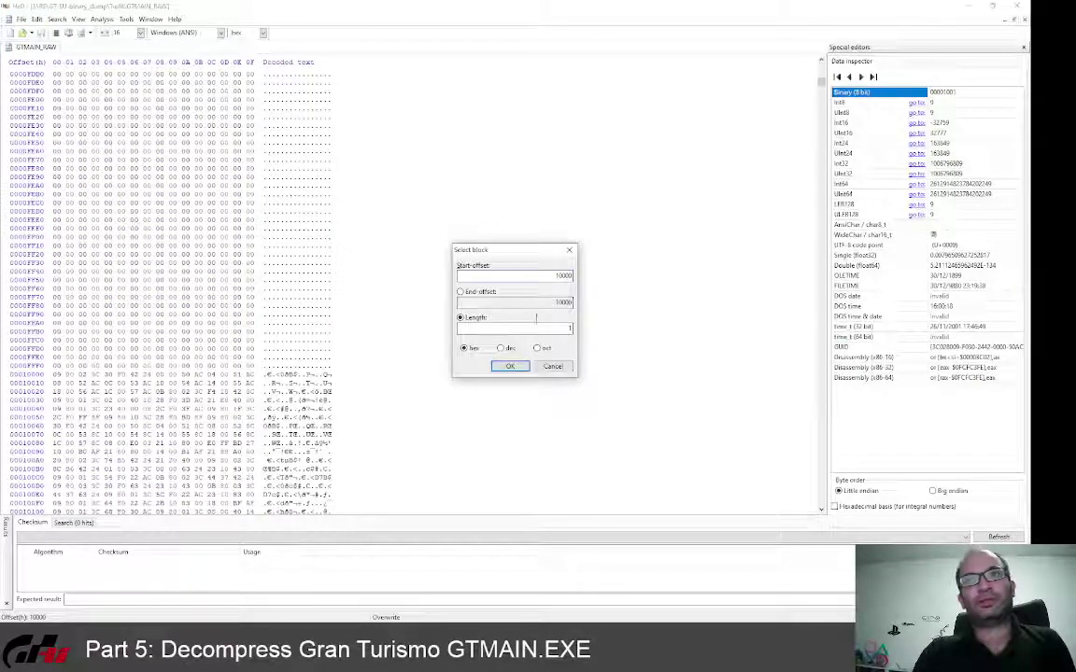
{"action": "left_click_drag", "start_coordinate": [560, 330], "coordinate": [609, 339]}
{"action": "type", "text": "10000"}
{"action": "key", "text": "BackSpace"}
{"action": "key", "text": "BackSpace"}
{"action": "key", "text": "BackSpace"}
{"action": "key", "text": "BackSpace"}
{"action": "key", "text": "BackSpace"}
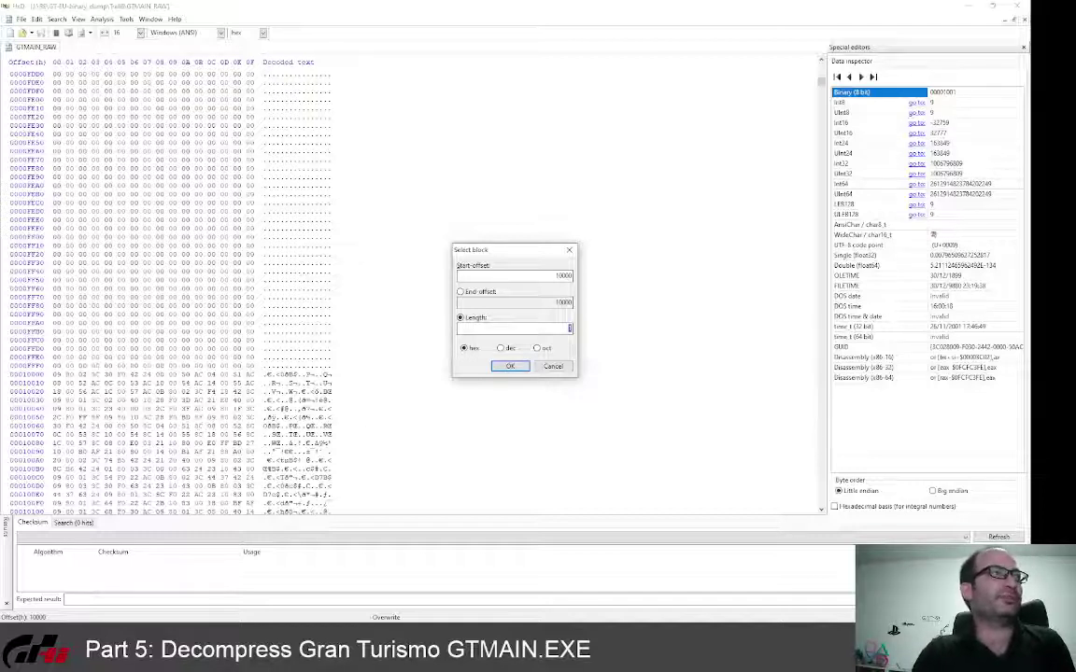
{"action": "type", "text": "1A3800"}
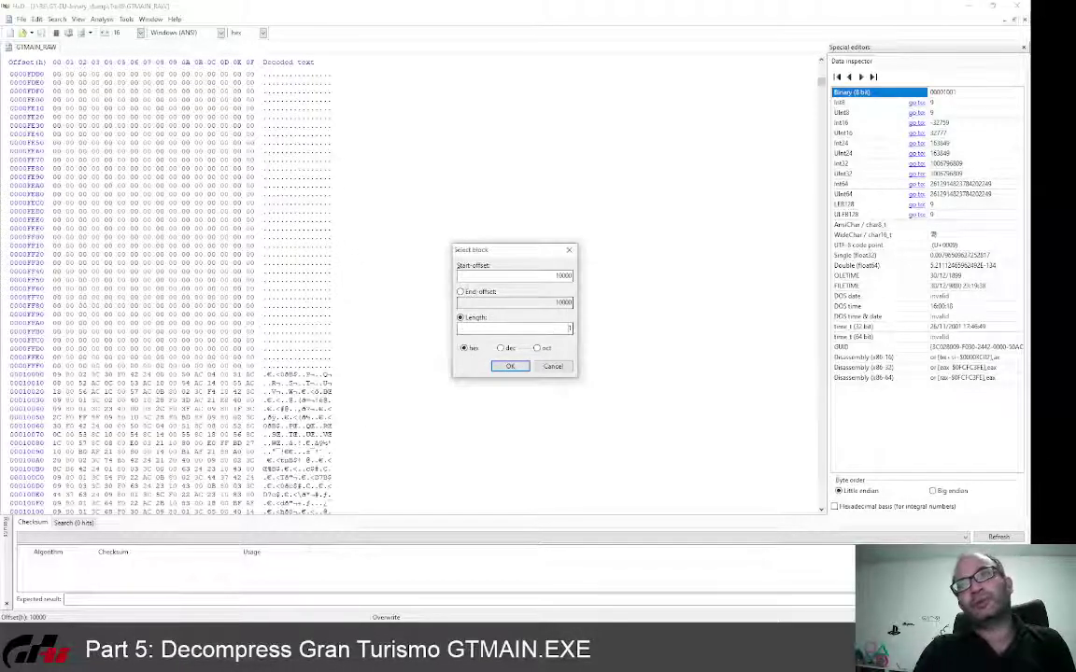
{"action": "left_click", "coordinate": [509, 366]}
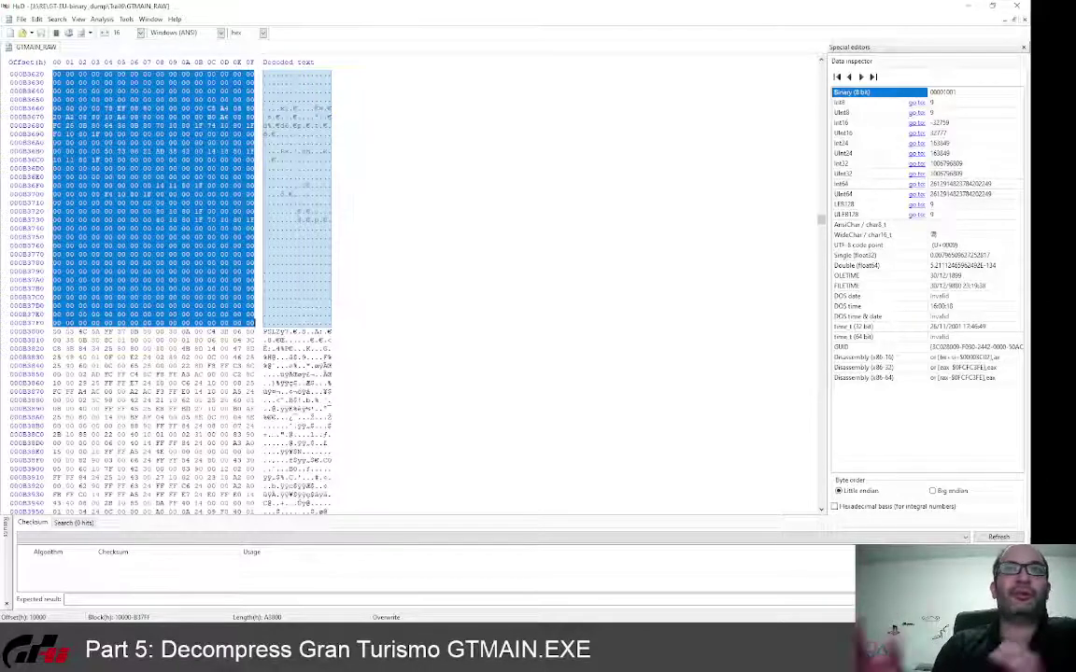
{"action": "scroll", "coordinate": [360, 434], "scroll_direction": "down", "scroll_amount": 7}
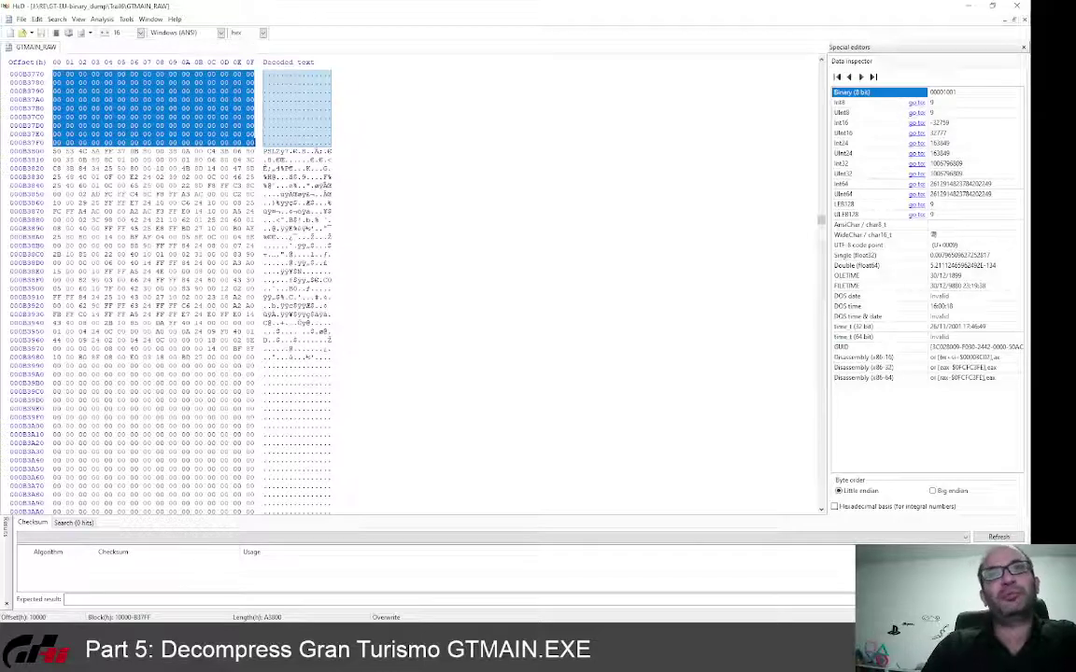
{"action": "scroll", "coordinate": [233, 291], "scroll_direction": "up", "scroll_amount": 20}
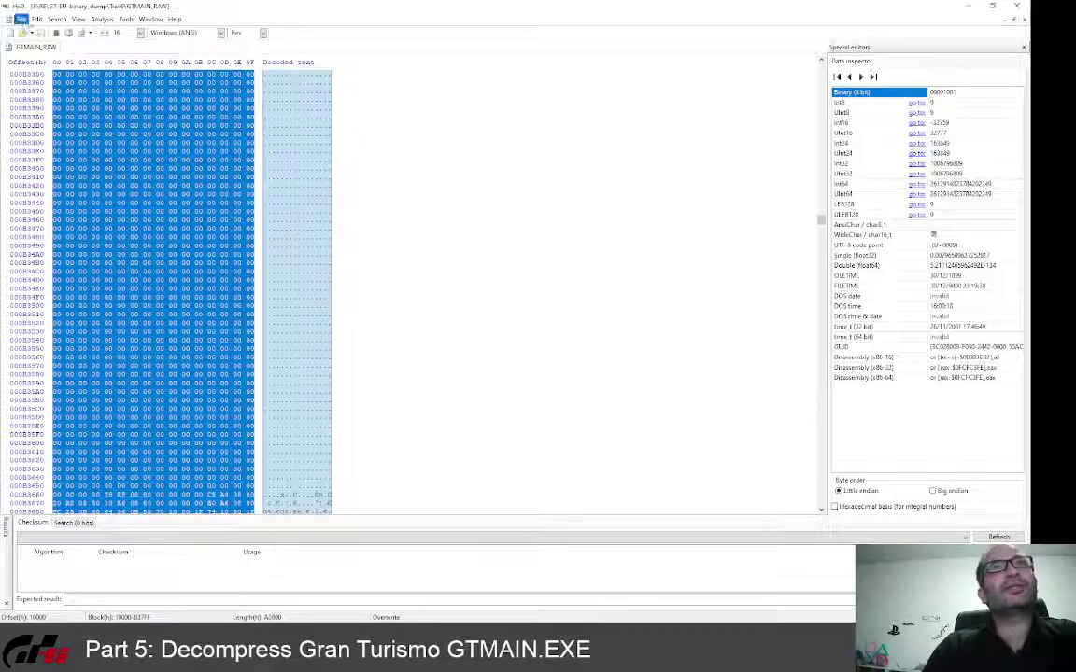
Step: Create a new file and paste the block copied from GTMAIN_RAW into it, accepting the file size change
{"action": "left_click", "coordinate": [21, 19]}
{"action": "left_click", "coordinate": [23, 19]}
{"action": "left_click", "coordinate": [21, 19]}
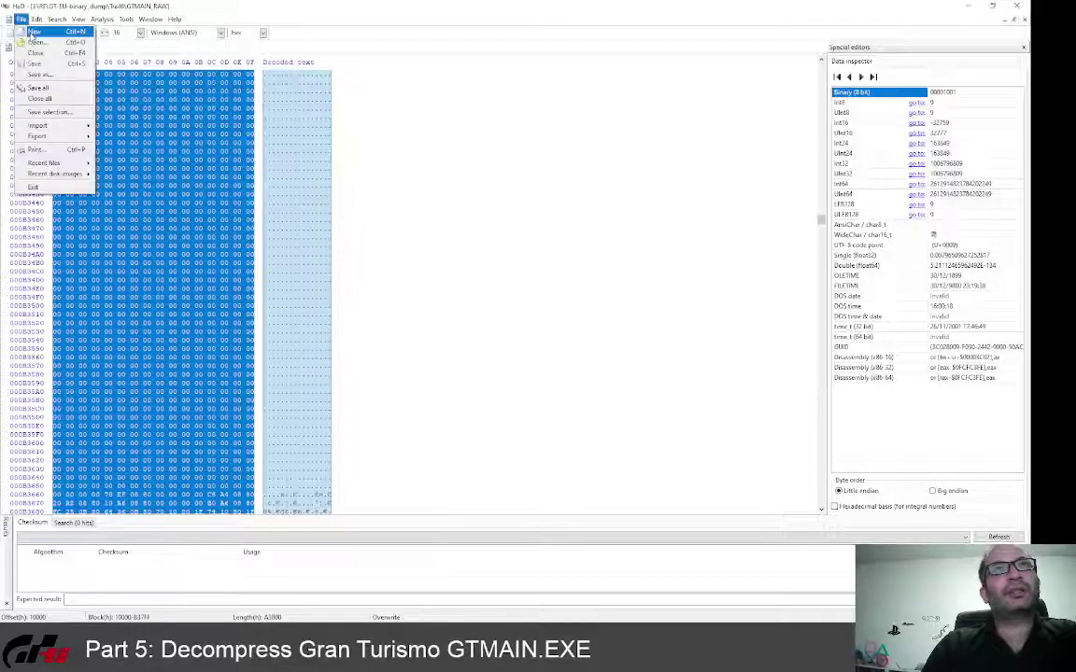
{"action": "left_click", "coordinate": [42, 30]}
{"action": "key", "text": "ctrl+v"}
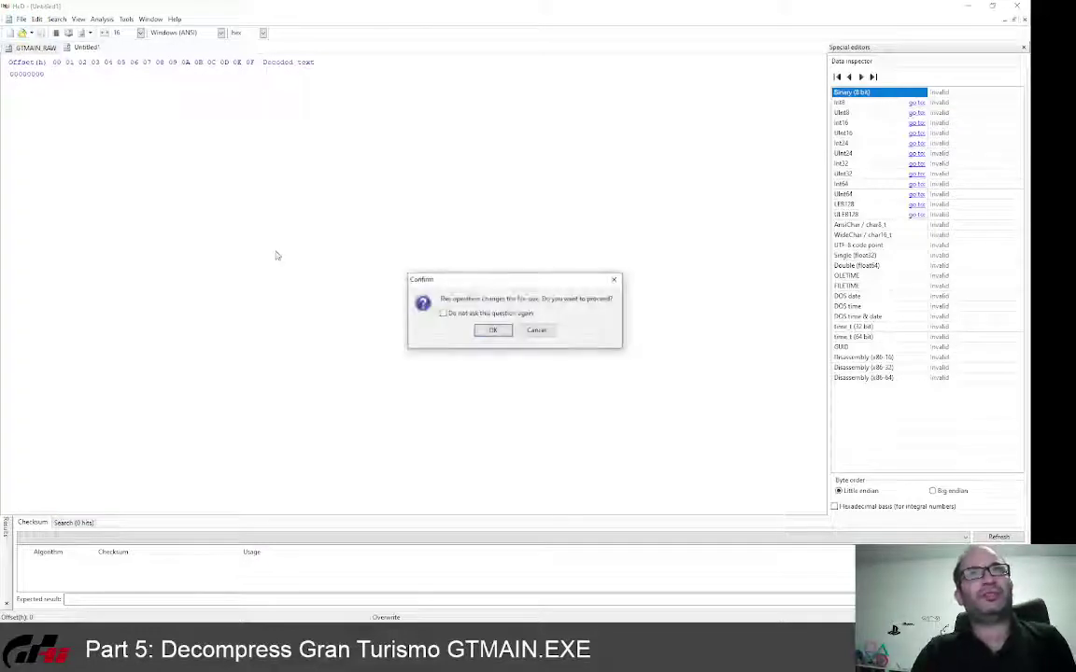
{"action": "left_click", "coordinate": [501, 330]}
Step: Save the pasted block as GTMAIN_RAW_Extract in the Trail6 folder and close HxD
{"action": "key", "text": "ctrl+s"}
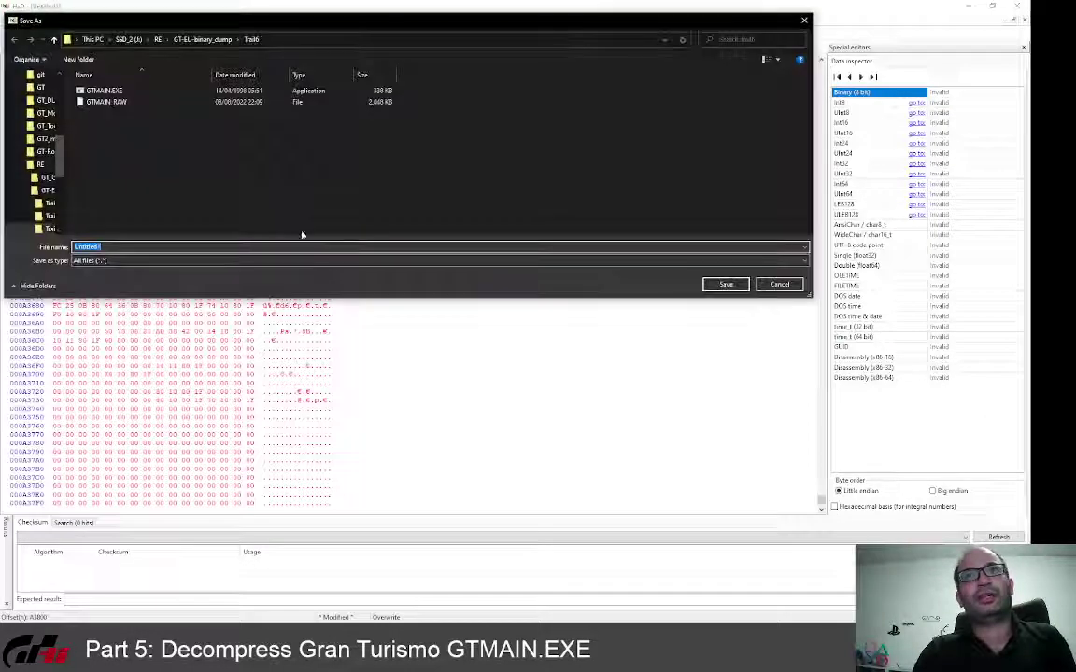
{"action": "left_click", "coordinate": [106, 101]}
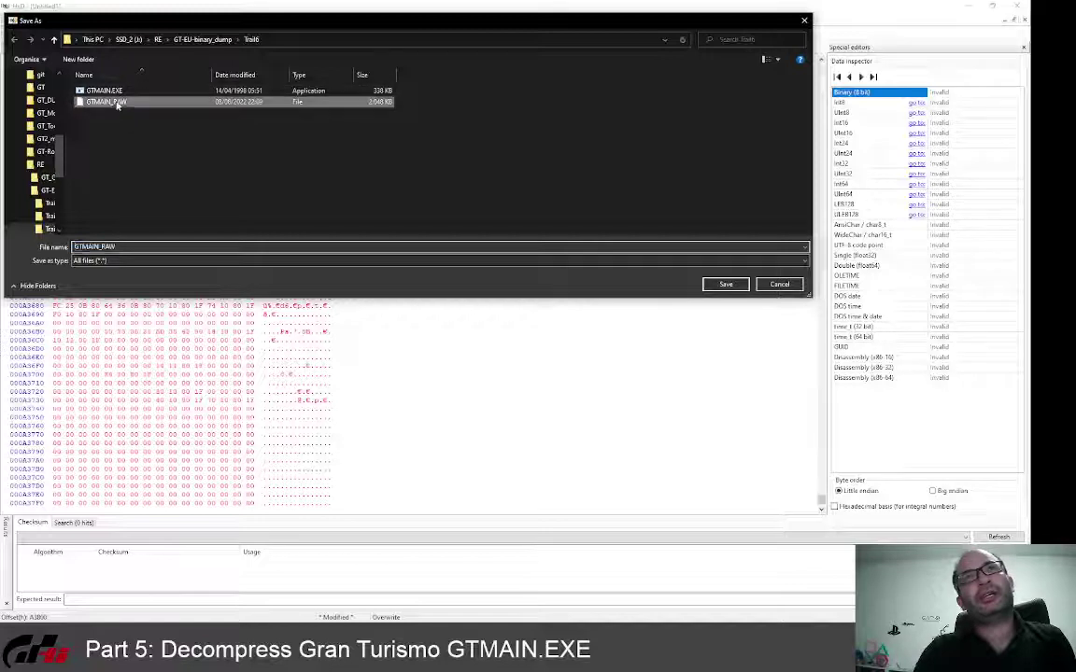
{"action": "type", "text": "_E"}
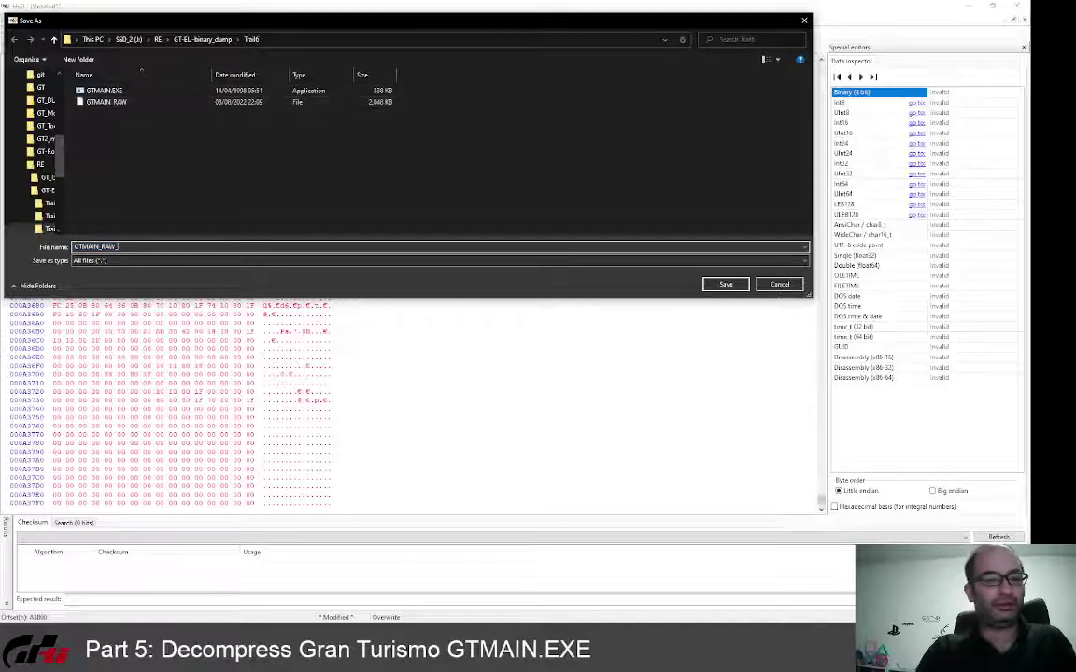
{"action": "type", "text": "xtract"}
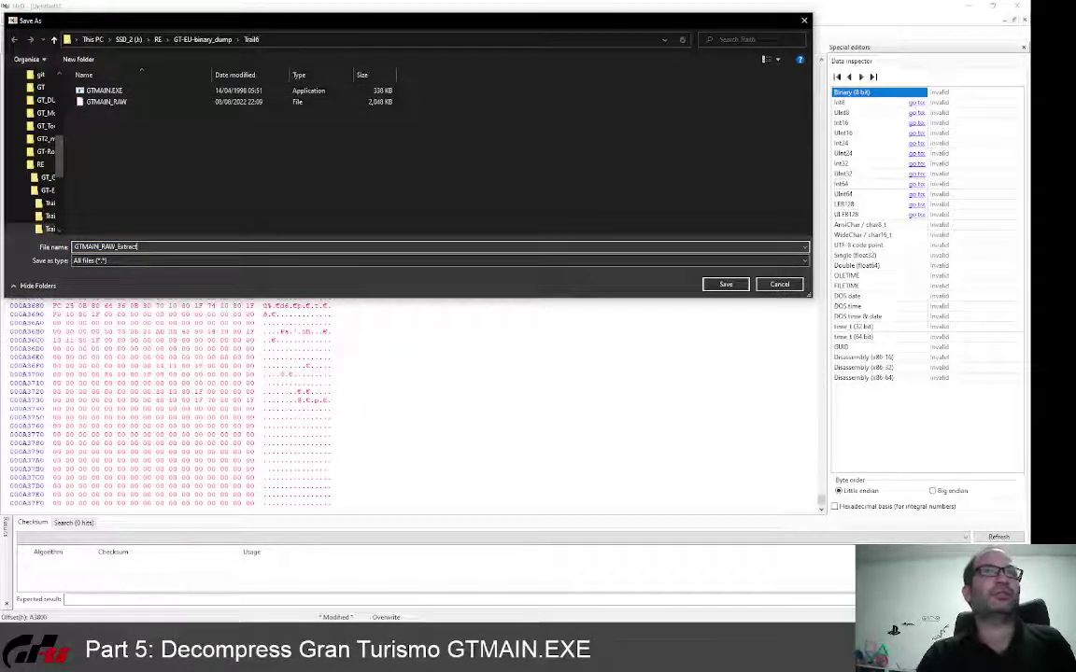
{"action": "key", "text": "Return"}
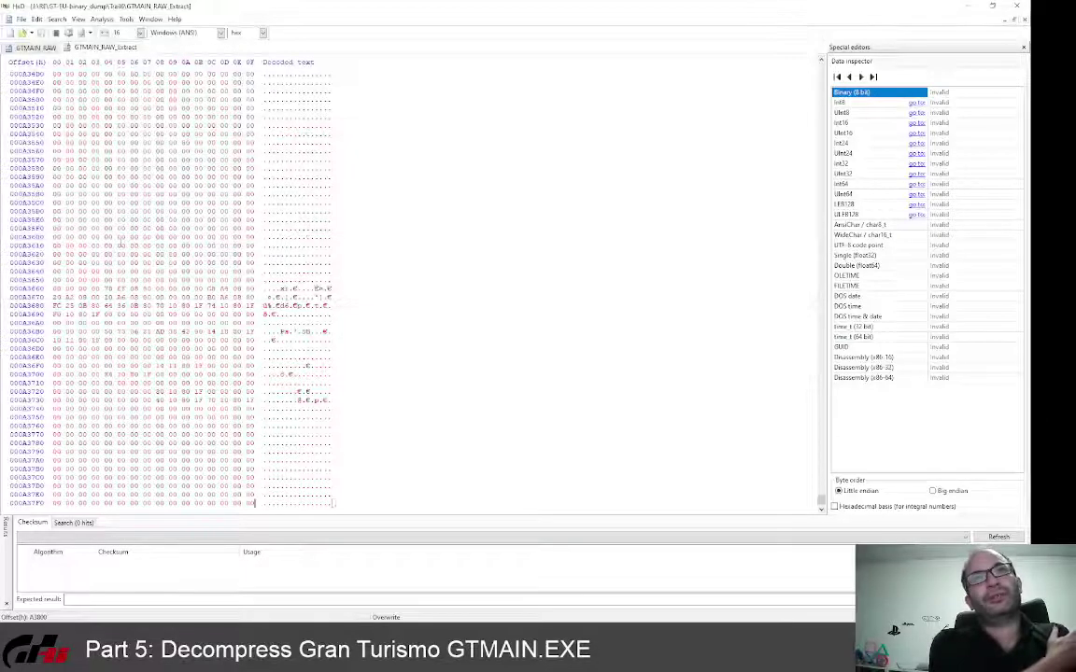
{"action": "left_click", "coordinate": [1016, 6]}
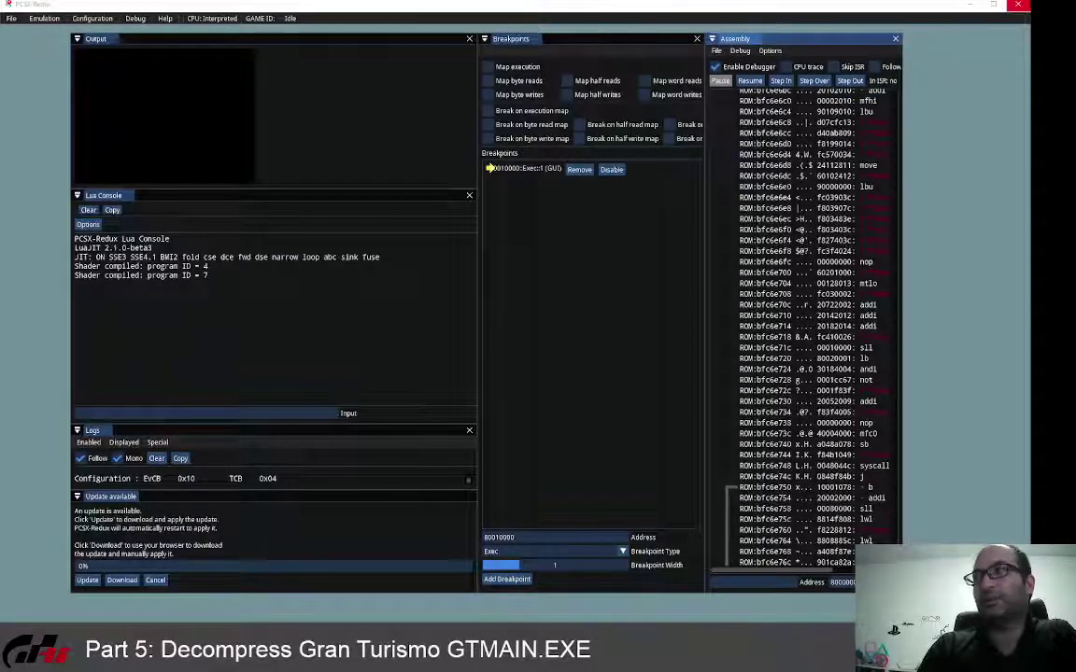
Step: Switch to PSFLab and set the text section size to 0x000A3800 in the EXE settings
{"action": "key", "text": "alt+Tab"}
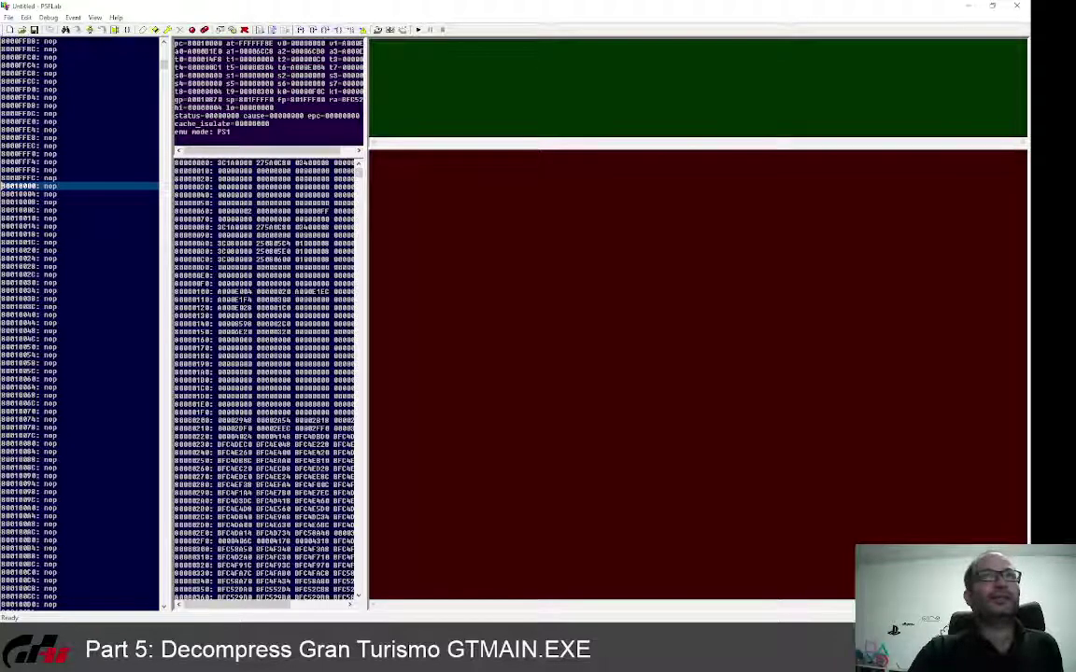
{"action": "left_click", "coordinate": [26, 18]}
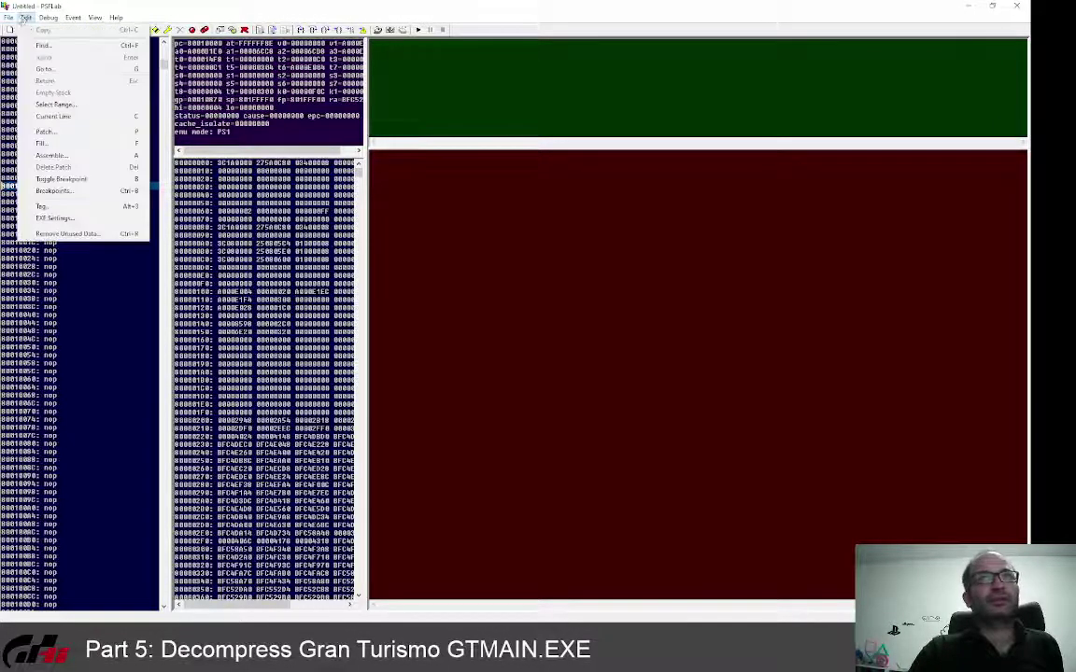
{"action": "left_click", "coordinate": [73, 223]}
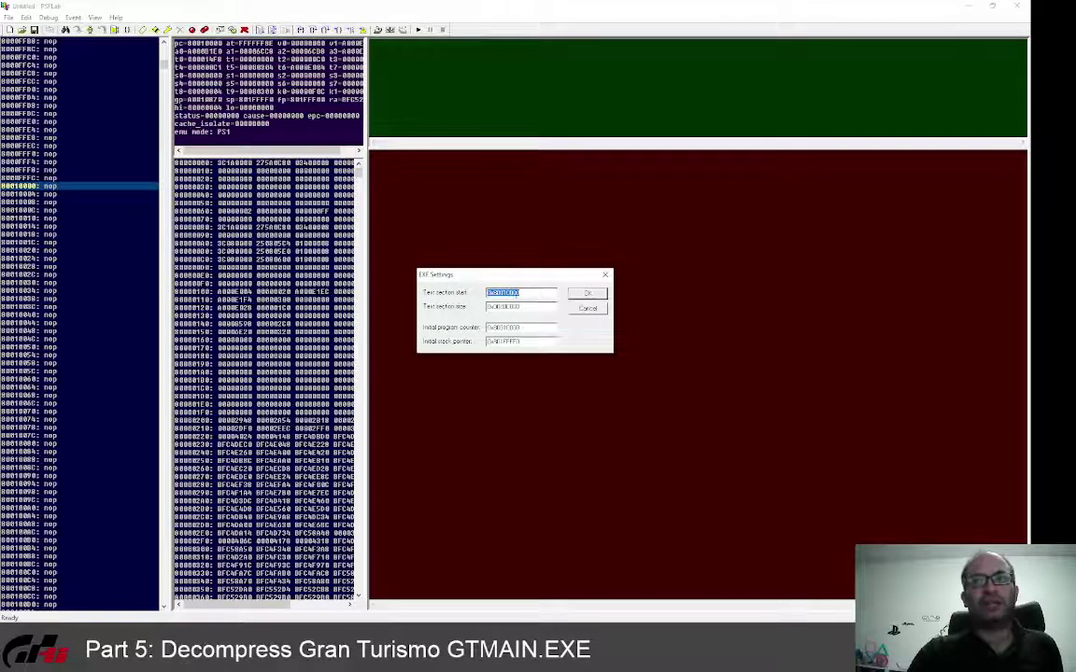
{"action": "left_click", "coordinate": [506, 292]}
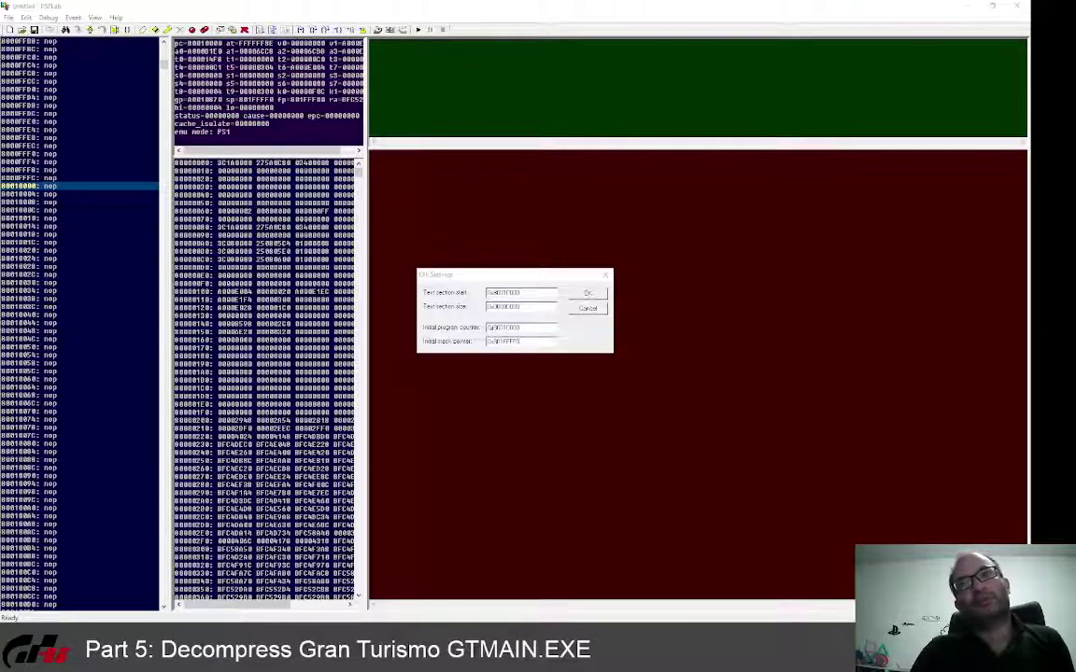
{"action": "left_click_drag", "start_coordinate": [530, 308], "coordinate": [495, 311]}
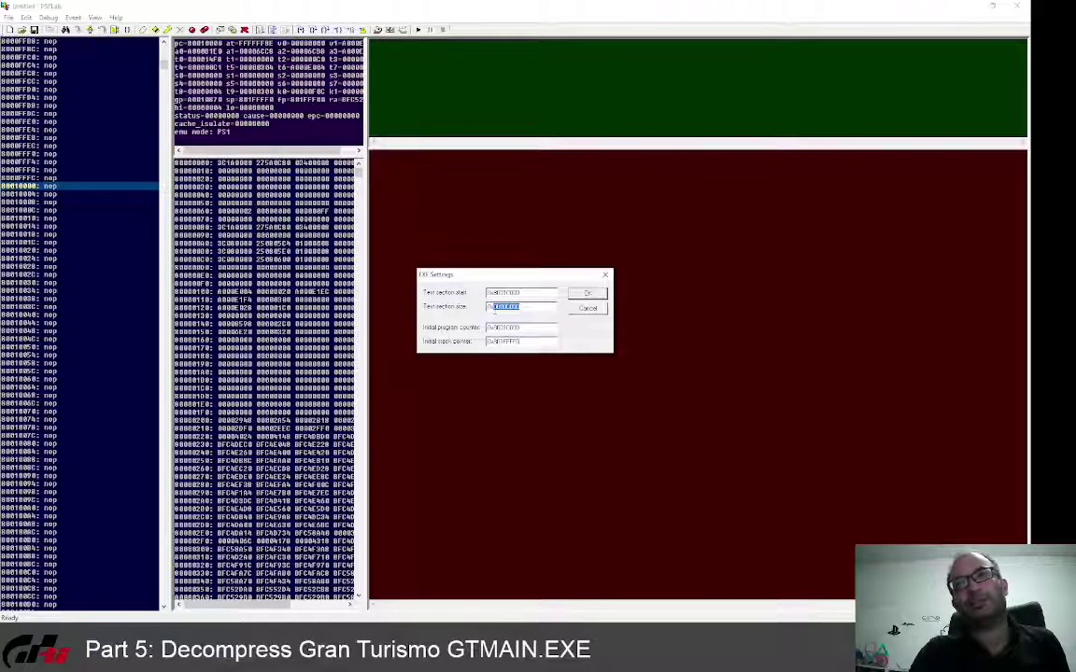
{"action": "type", "text": "000A3800"}
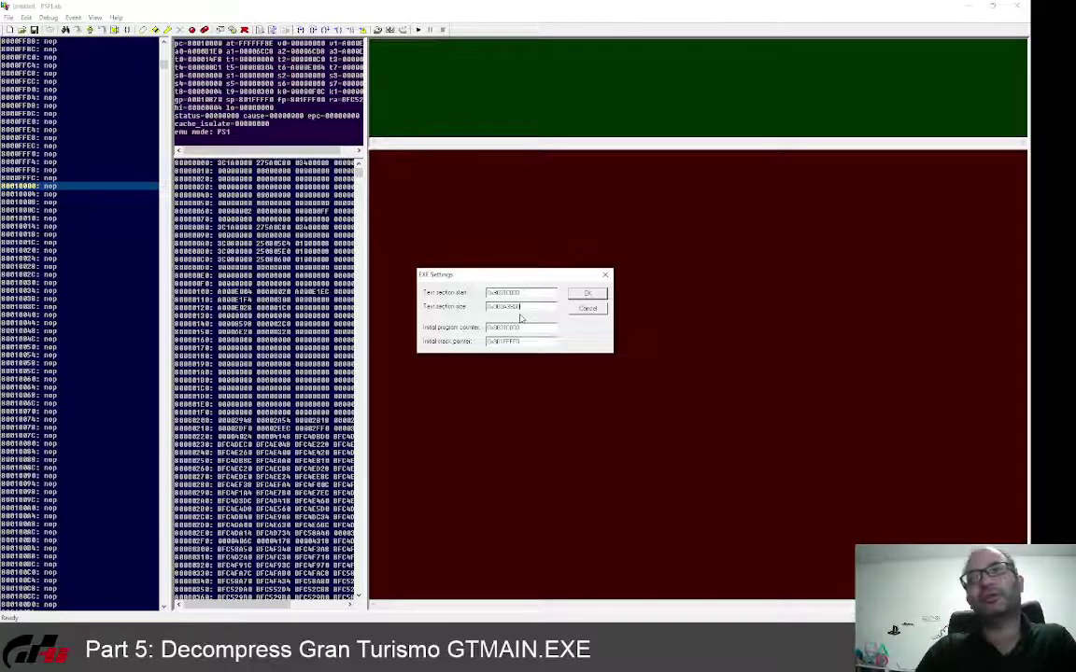
{"action": "left_click", "coordinate": [588, 294]}
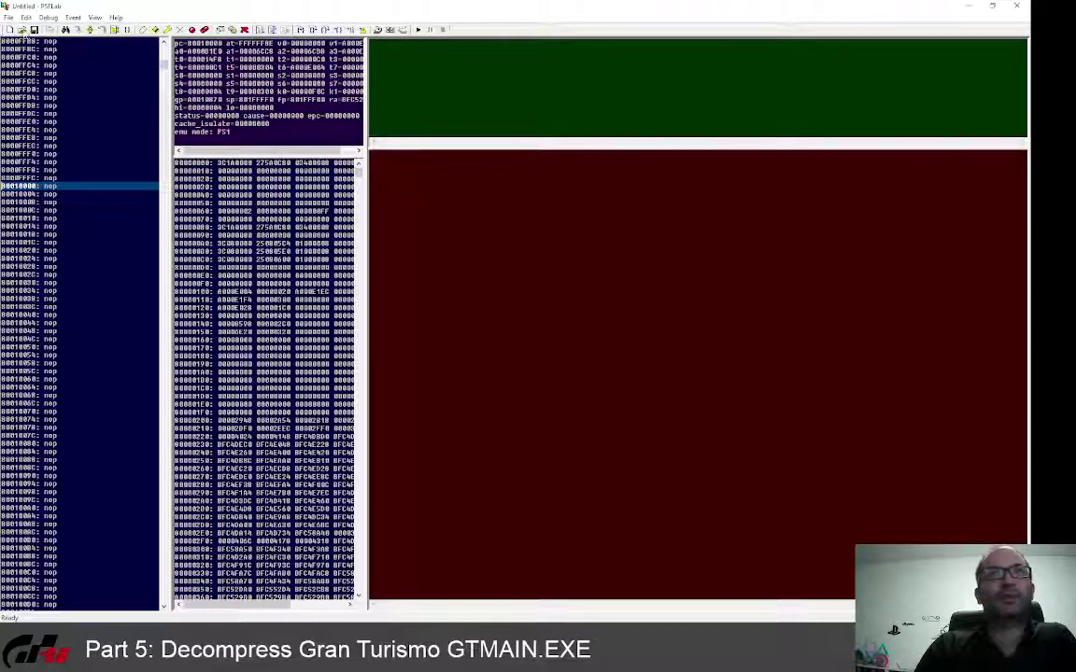
Step: Import the whole GTMAIN_RAW_Extract file from the Trail6 folder as binary data at destination address 0x80010000
{"action": "scroll", "coordinate": [79, 322], "scroll_direction": "up", "scroll_amount": 5}
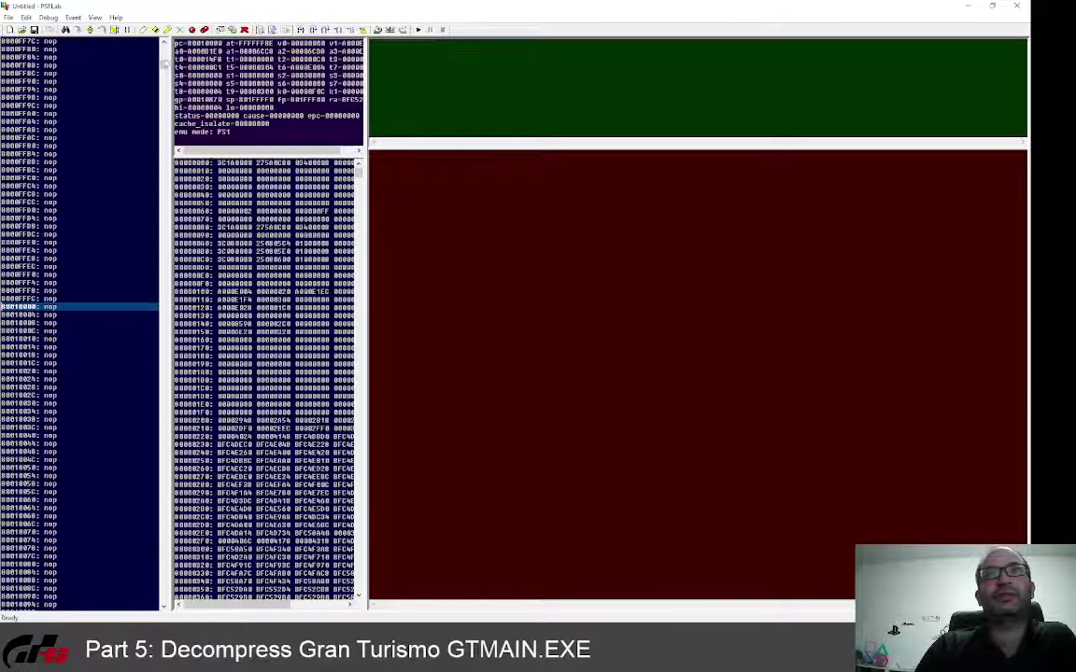
{"action": "left_click_drag", "start_coordinate": [164, 63], "coordinate": [164, 34]}
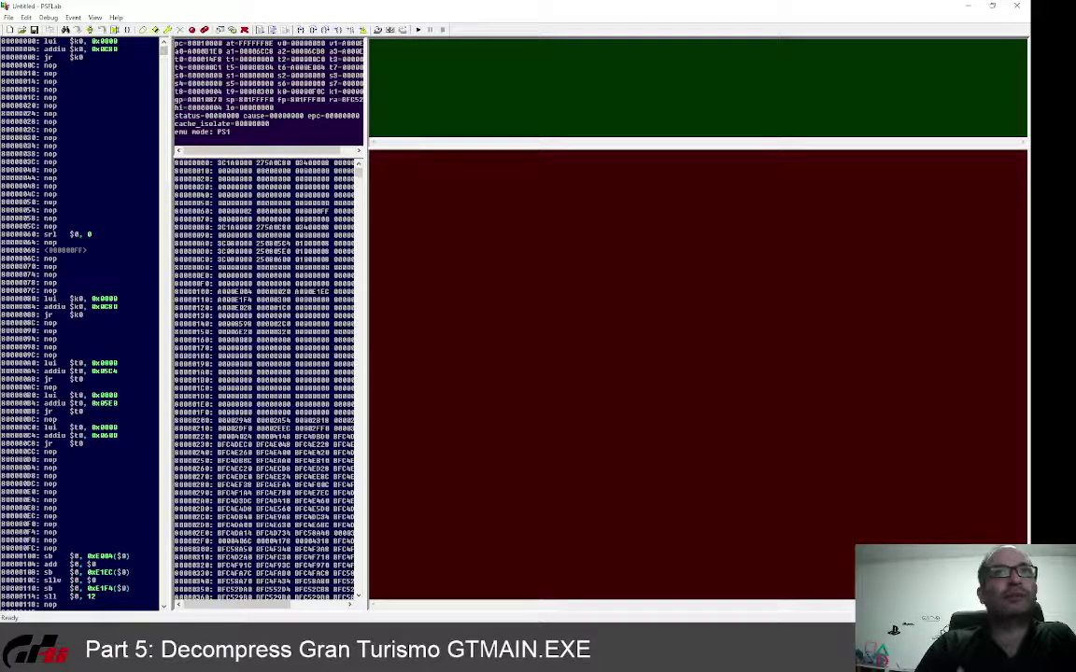
{"action": "scroll", "coordinate": [147, 60], "scroll_direction": "down", "scroll_amount": 7}
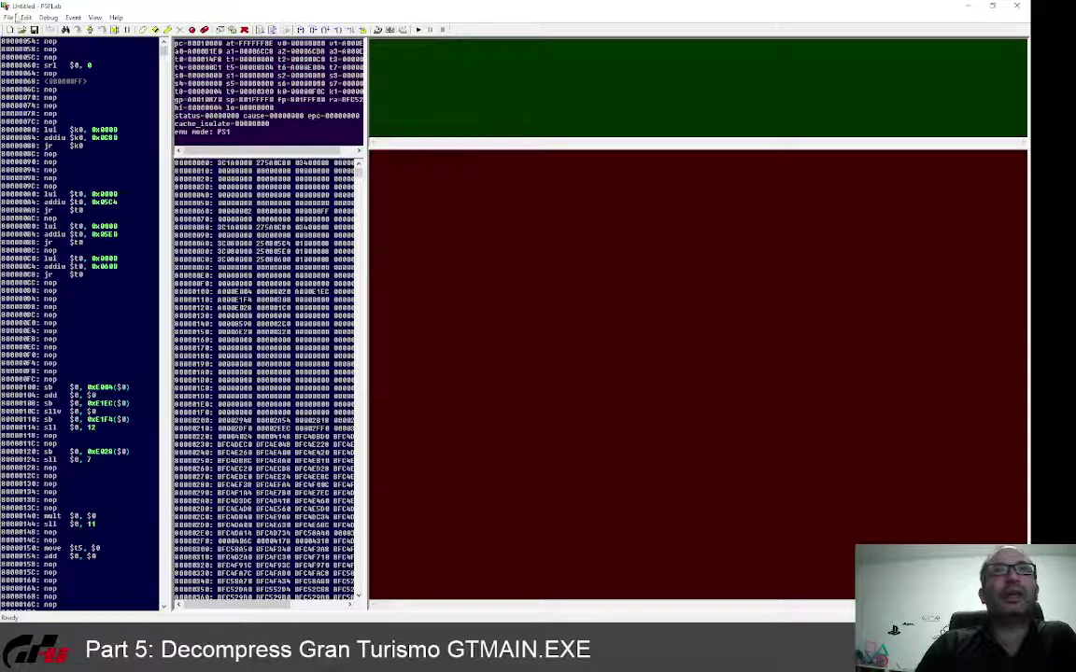
{"action": "left_click", "coordinate": [9, 17]}
{"action": "left_click", "coordinate": [42, 125]}
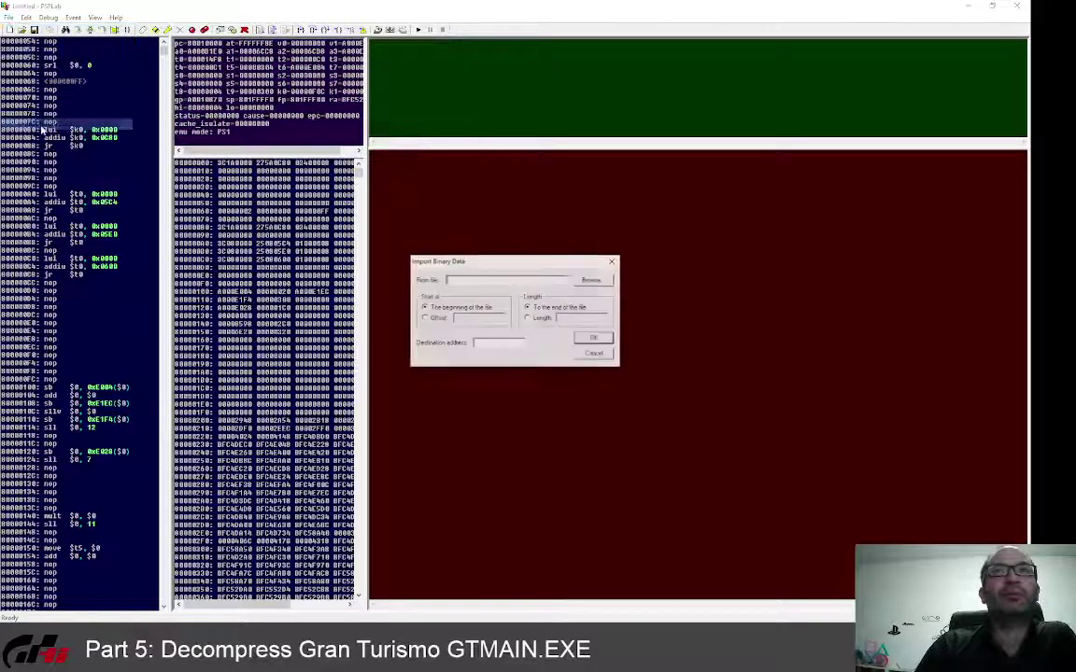
{"action": "left_click", "coordinate": [584, 283]}
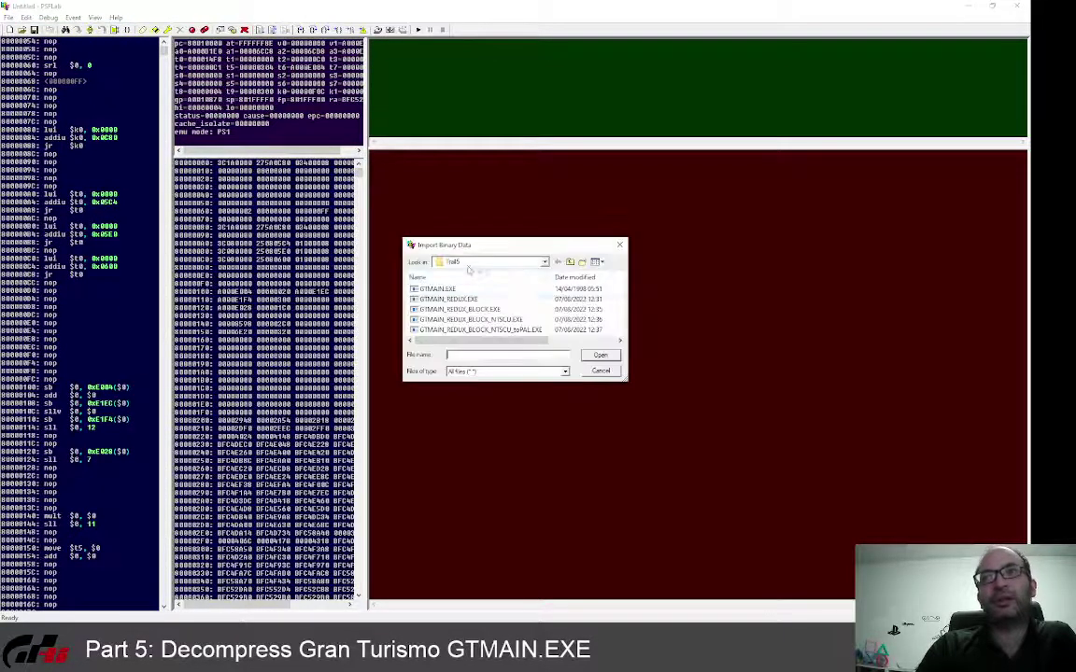
{"action": "double_click", "coordinate": [448, 314]}
{"action": "left_click", "coordinate": [571, 262]}
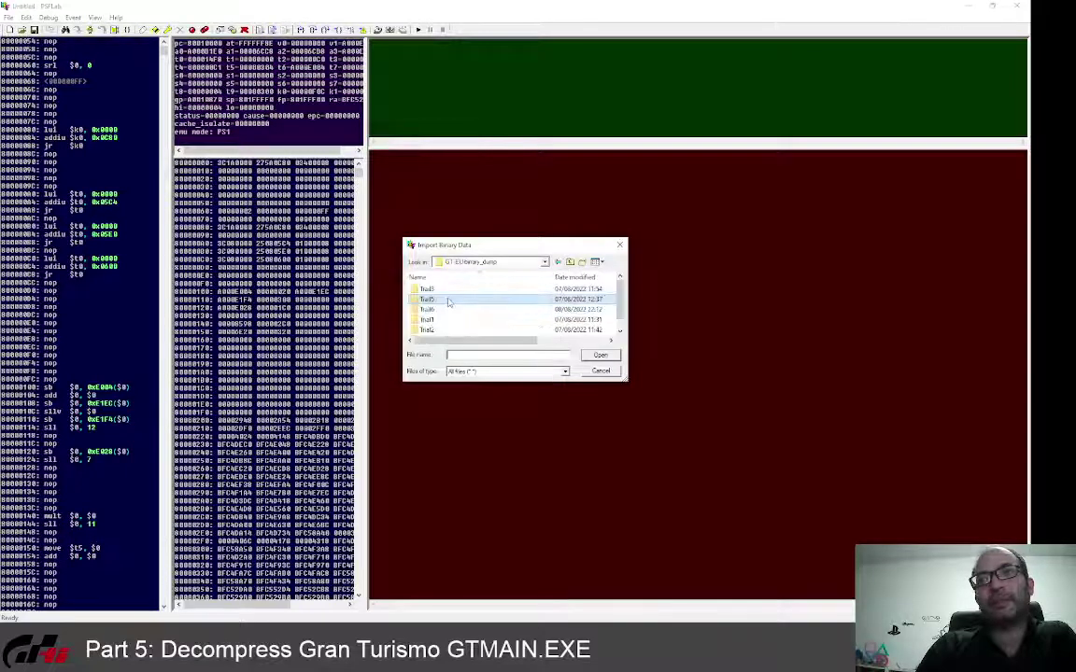
{"action": "double_click", "coordinate": [442, 309]}
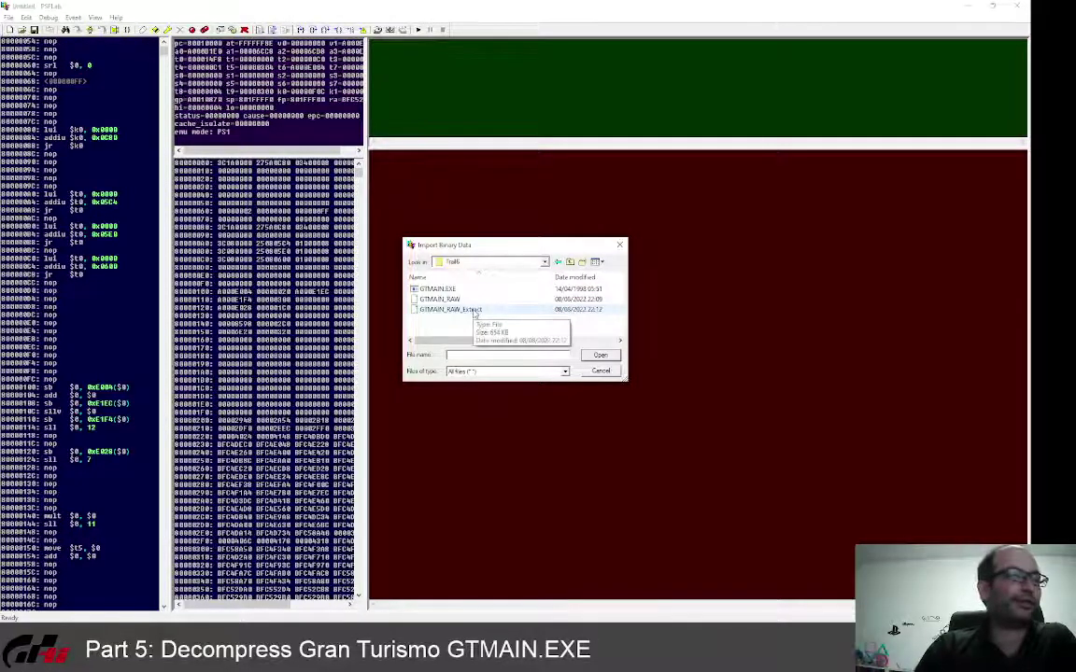
{"action": "double_click", "coordinate": [450, 309]}
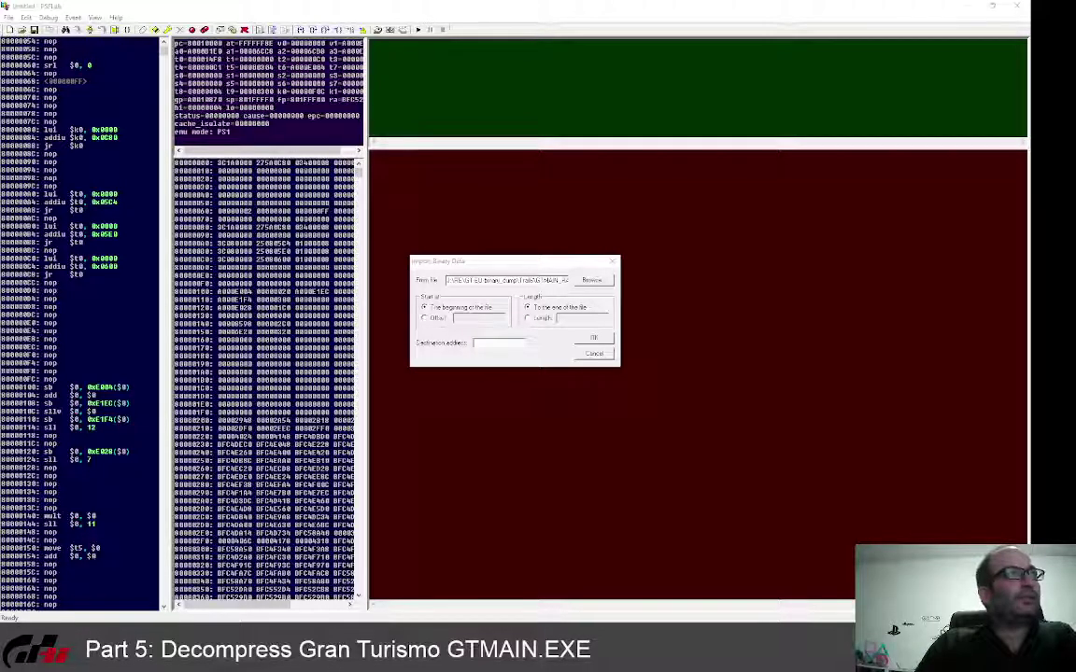
{"action": "left_click", "coordinate": [499, 343]}
{"action": "type", "text": "80010000"}
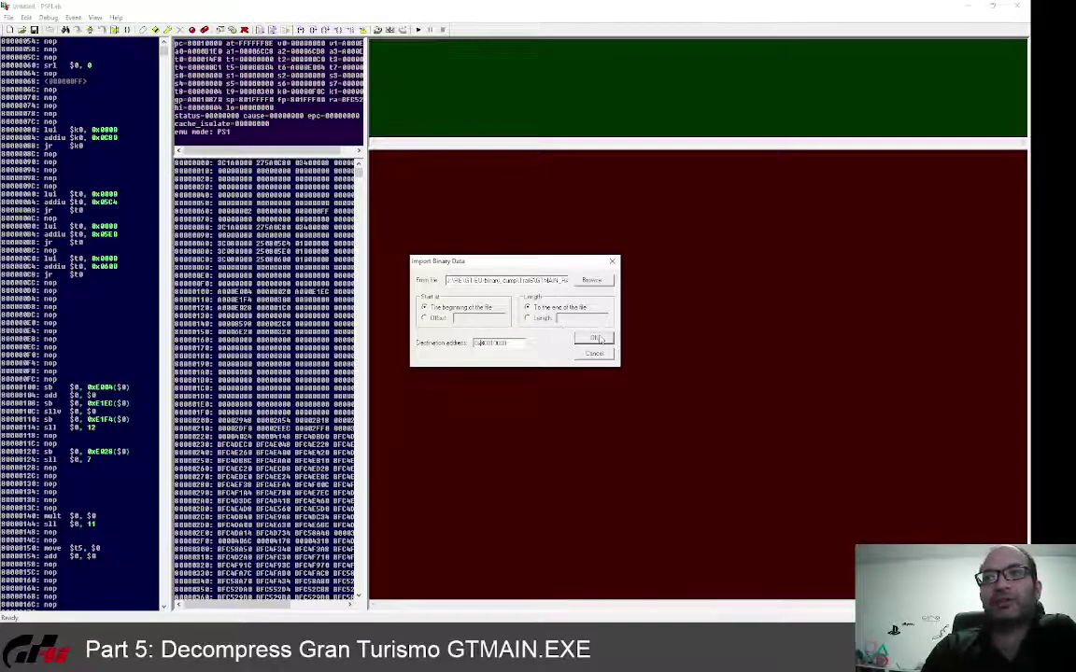
{"action": "left_click", "coordinate": [599, 339]}
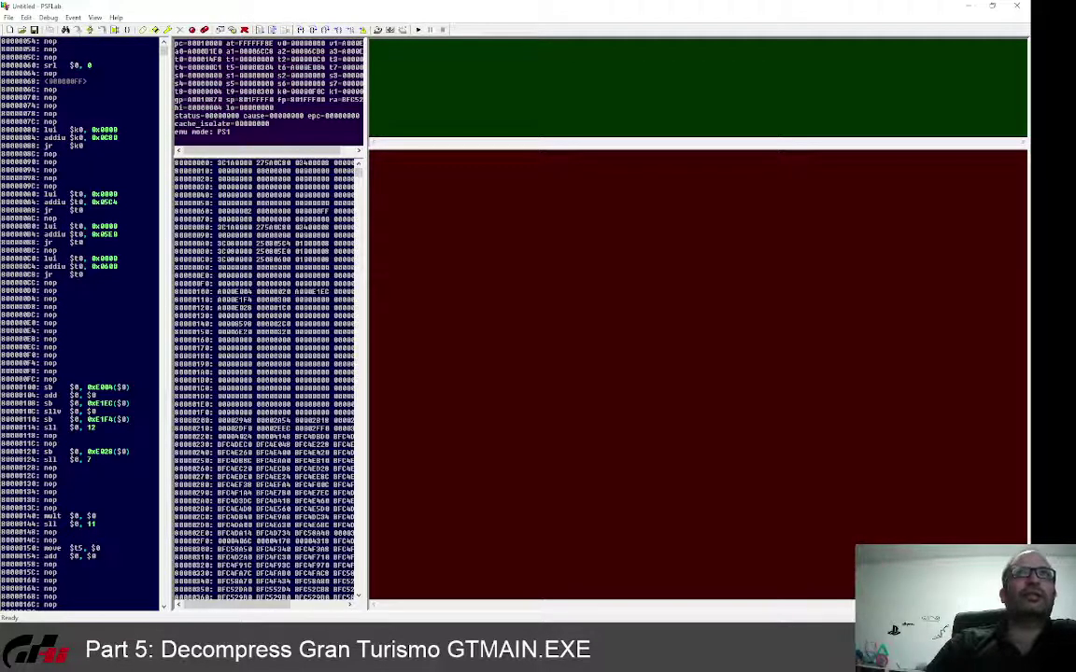
{"action": "left_click", "coordinate": [13, 17]}
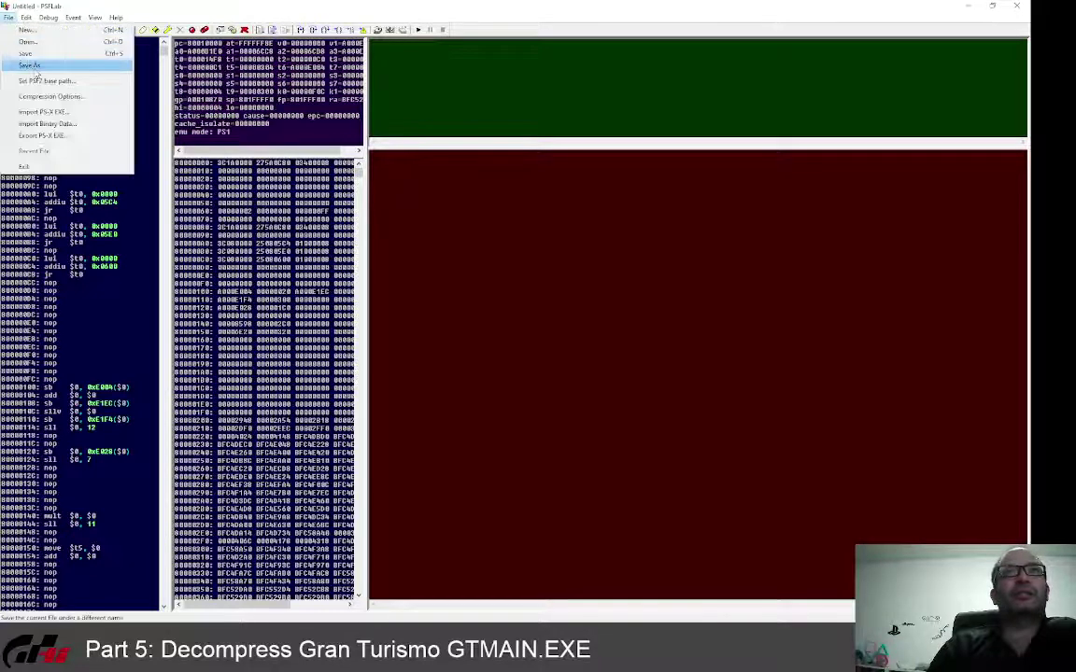
{"action": "left_click", "coordinate": [33, 66]}
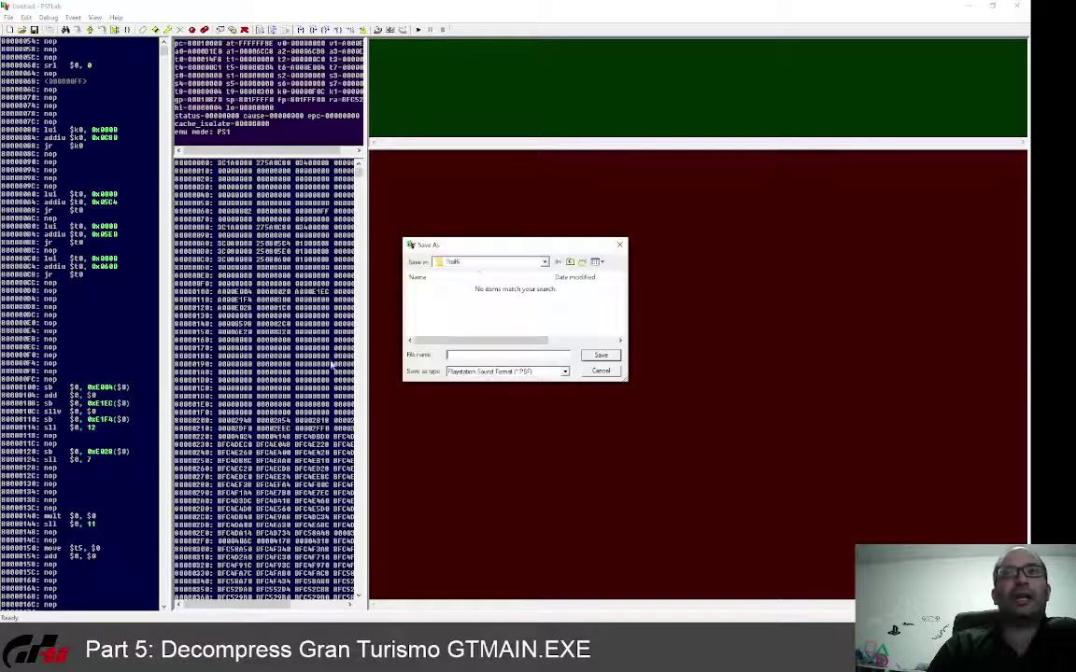
{"action": "left_click", "coordinate": [518, 372]}
{"action": "left_click", "coordinate": [519, 381]}
{"action": "left_click", "coordinate": [600, 371]}
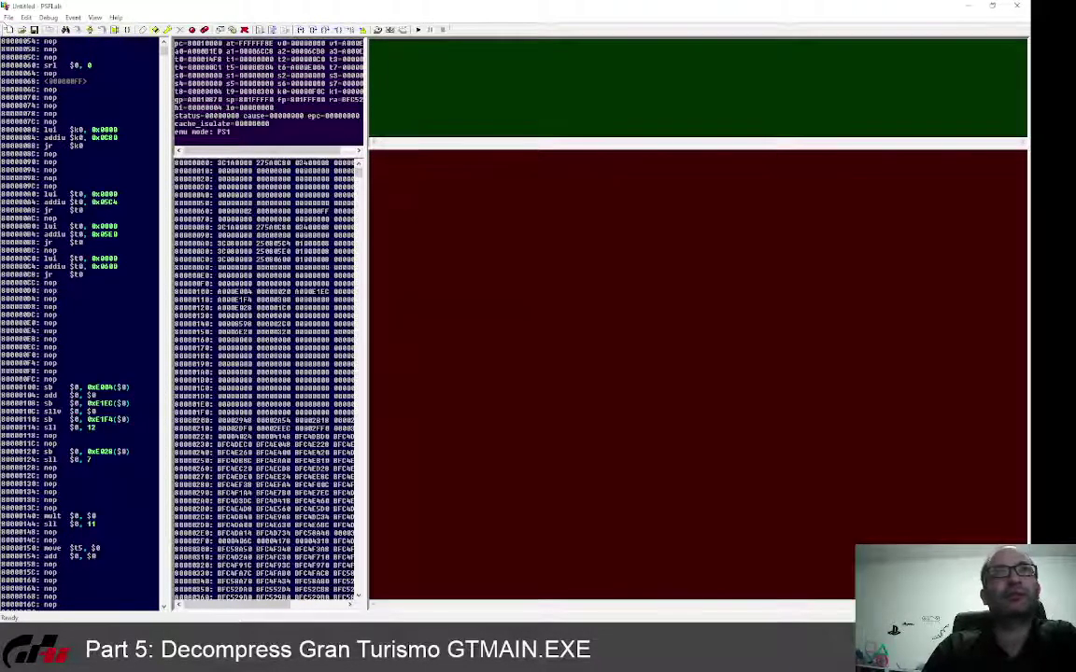
Step: Export the data as a PS-X EXE named GTMAIN_DECOMP in the Trail6 folder, and close PSFLab without saving the untitled file
{"action": "left_click", "coordinate": [9, 17]}
{"action": "left_click", "coordinate": [63, 134]}
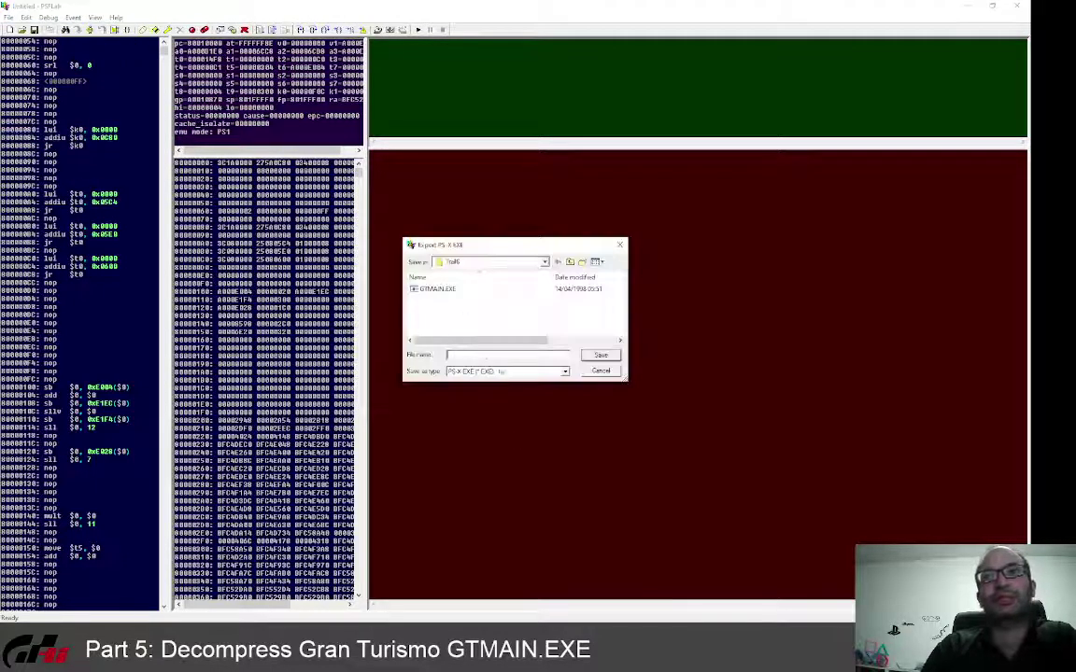
{"action": "type", "text": "GT"}
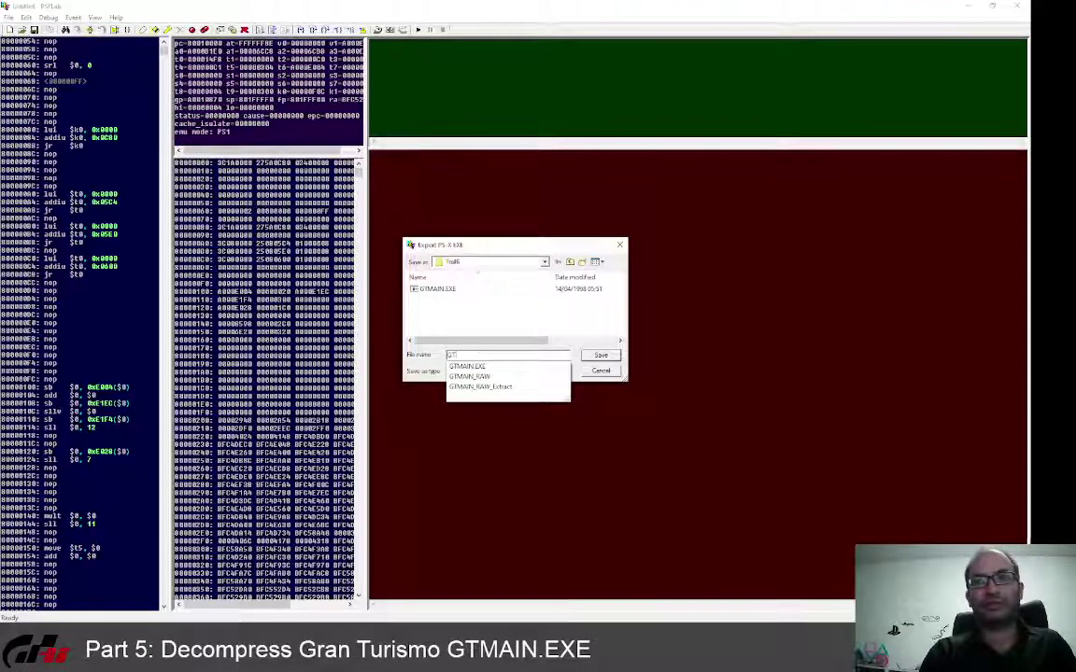
{"action": "type", "text": "MAIN_E"}
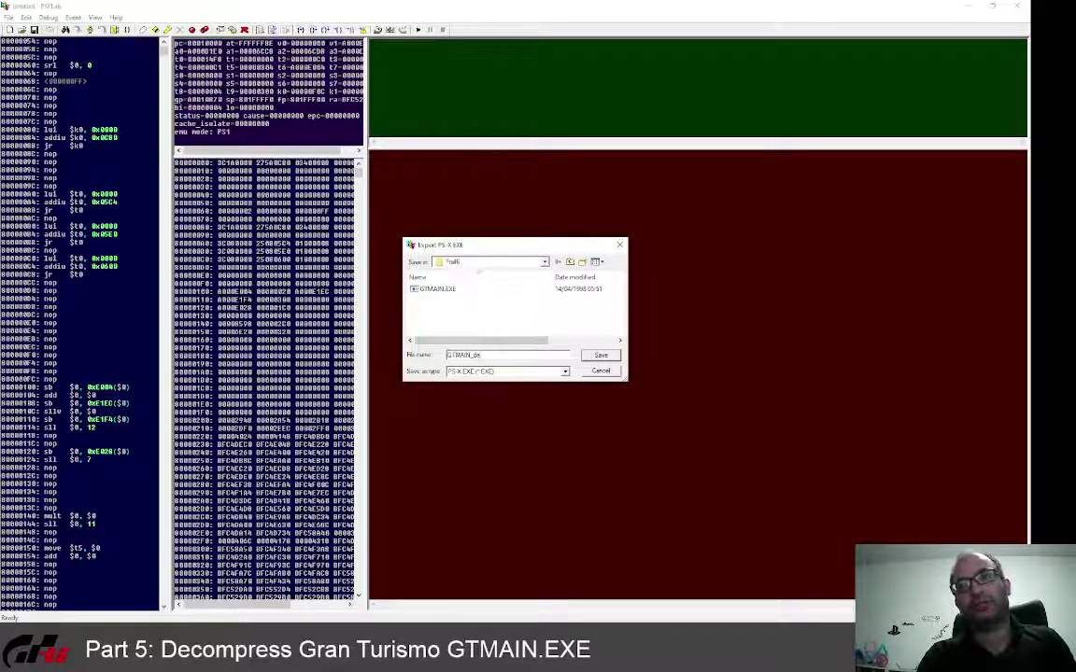
{"action": "type", "text": "EC"}
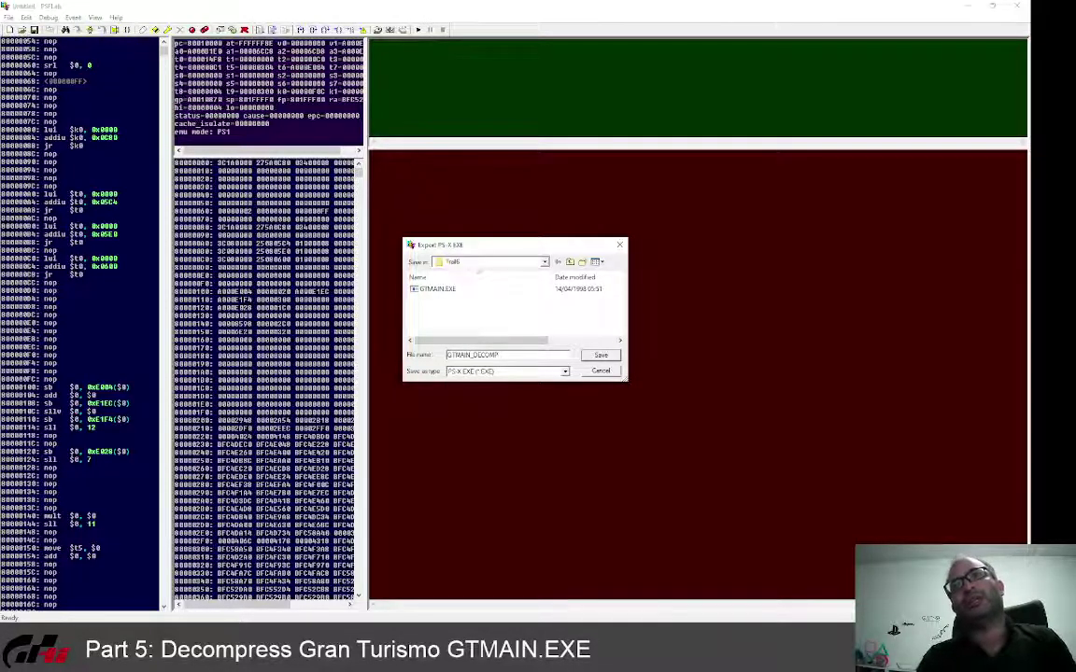
{"action": "type", "text": "OMP"}
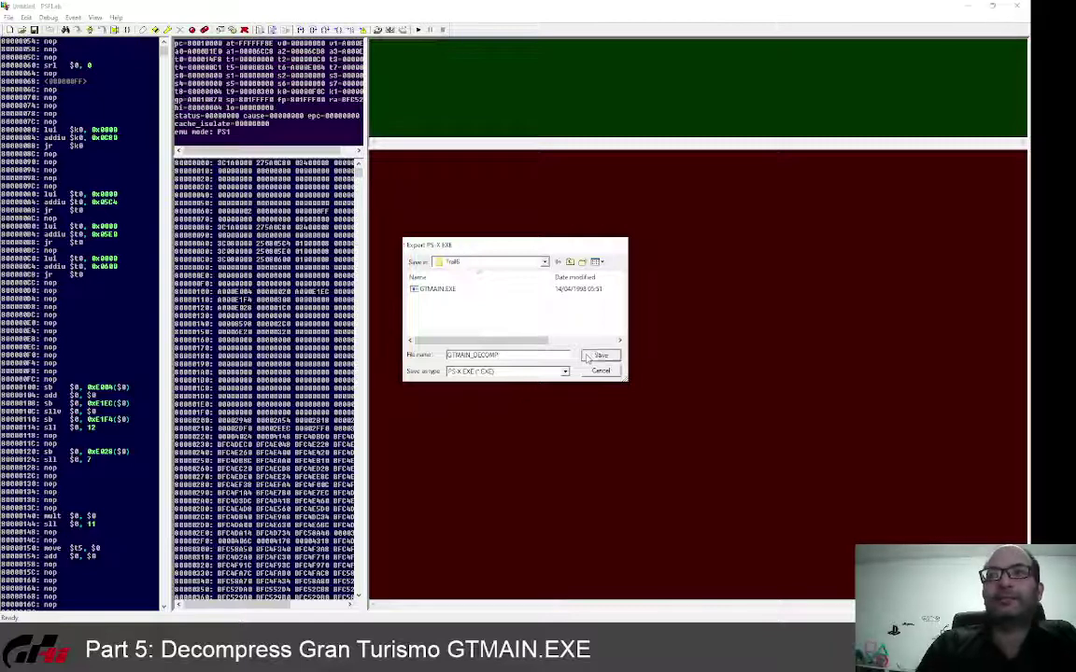
{"action": "left_click", "coordinate": [600, 355]}
{"action": "left_click", "coordinate": [1017, 6]}
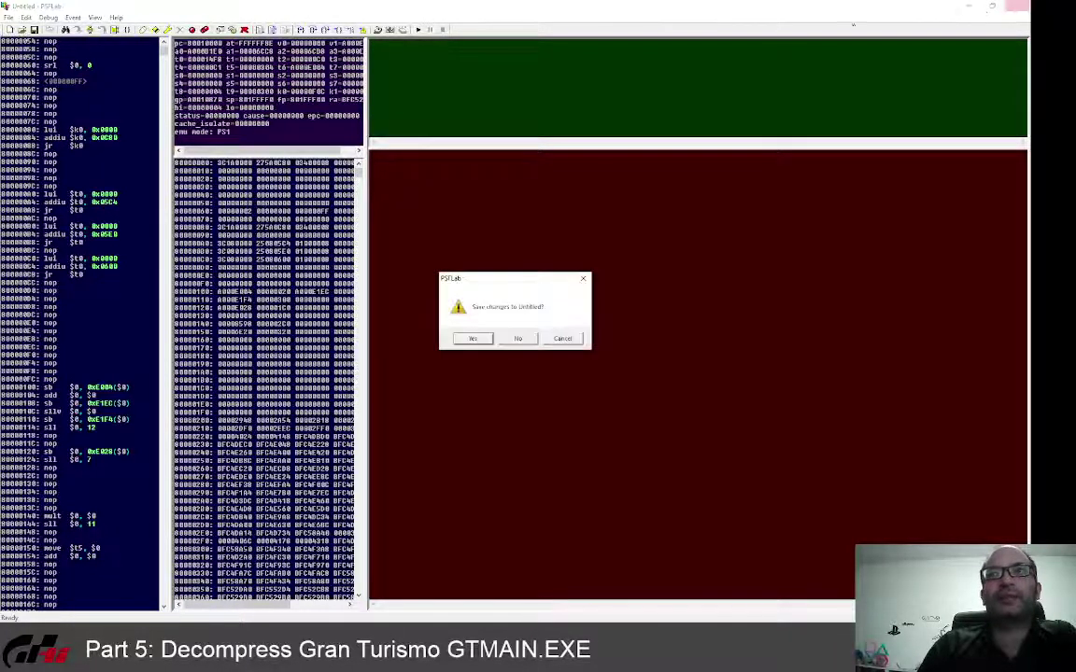
{"action": "left_click", "coordinate": [517, 339]}
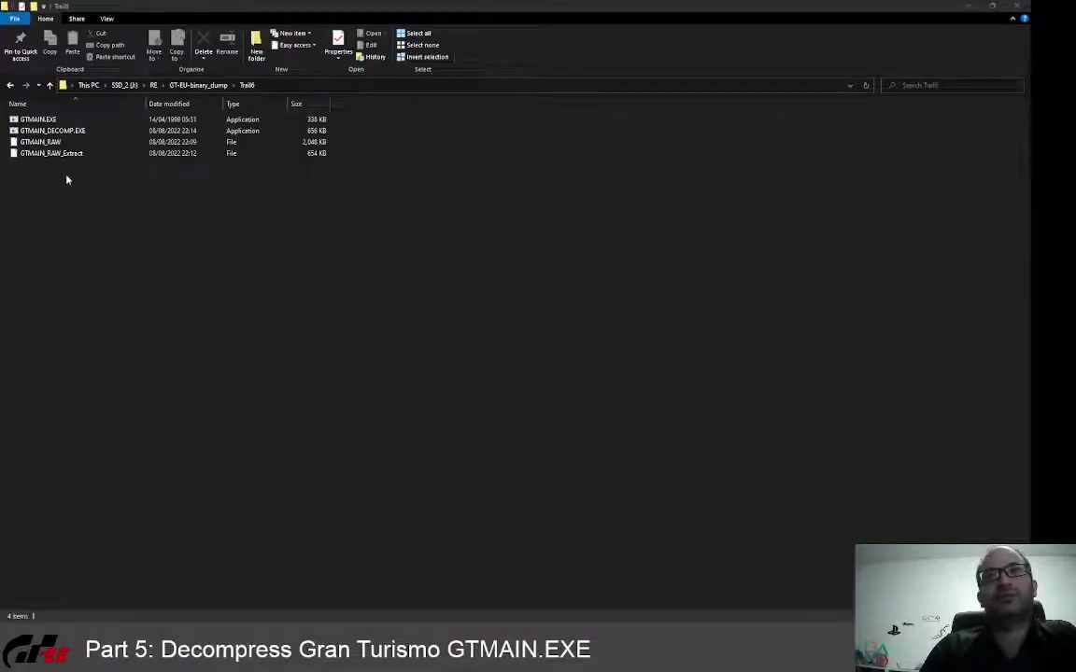
Step: Open GTMAIN_DECOMP.EXE from the Trail6 folder in HxD
{"action": "left_click", "coordinate": [52, 131]}
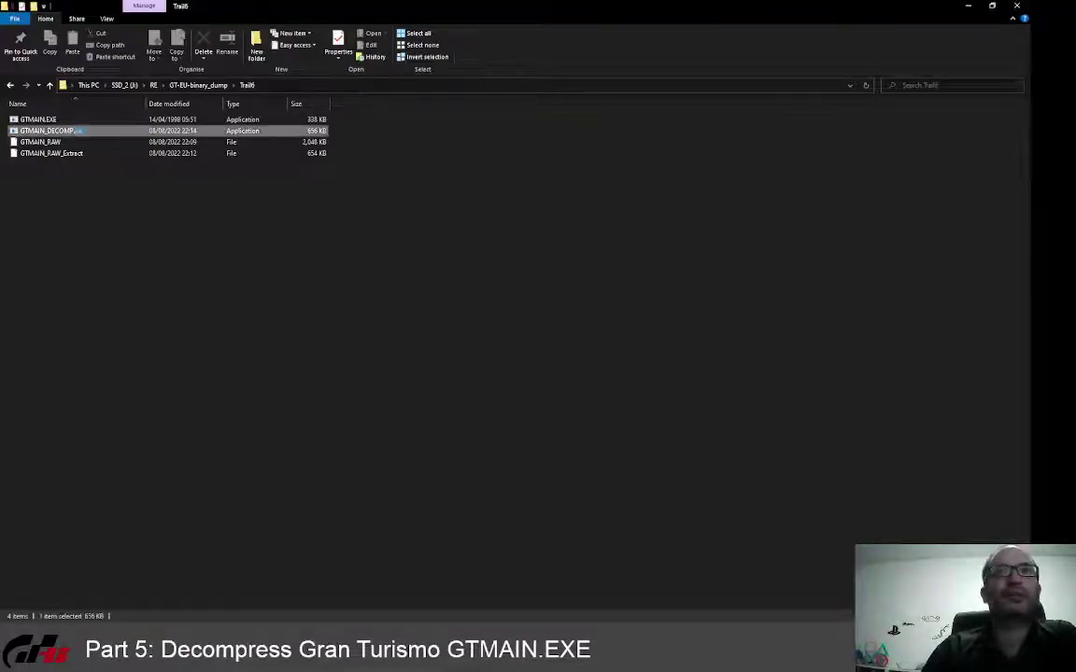
{"action": "left_click", "coordinate": [773, 479]}
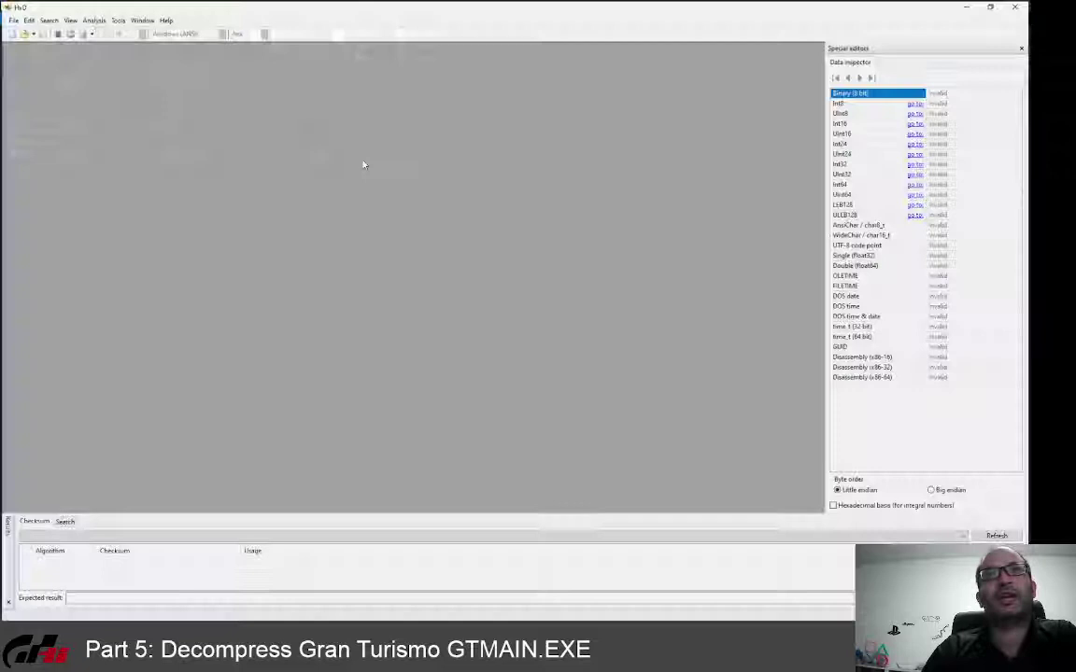
Step: Shrink the HxD window, load GTMAIN_DECOMP.EXE from the Trail6 folder and select the Sony region text in its header
{"action": "left_click_drag", "start_coordinate": [286, 7], "coordinate": [457, 64]}
{"action": "left_click_drag", "start_coordinate": [61, 131], "coordinate": [344, 161]}
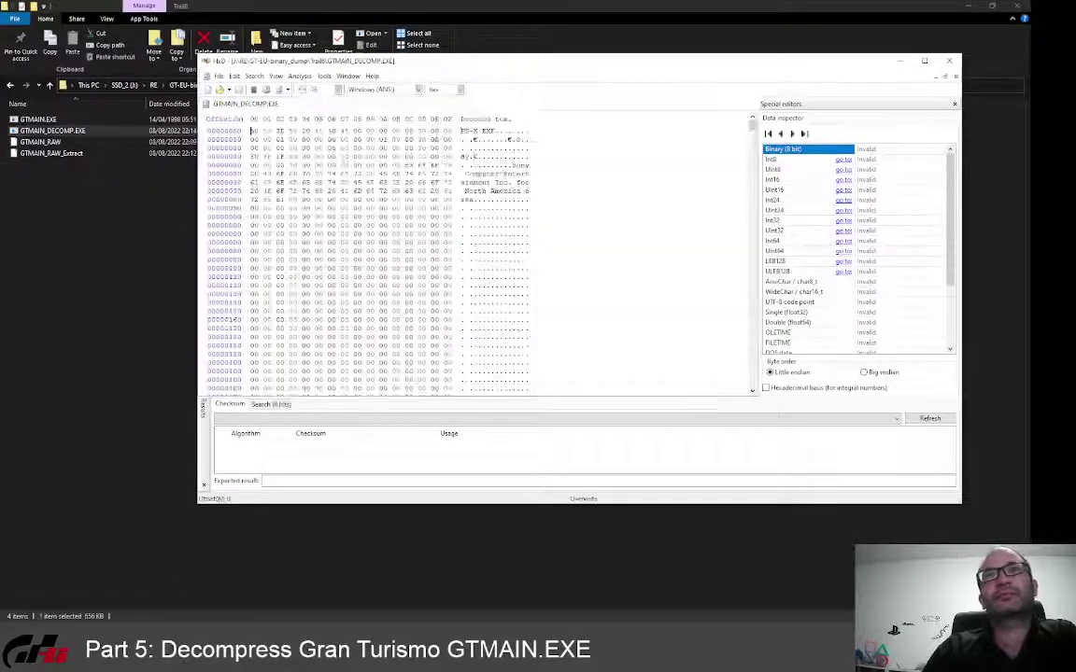
{"action": "left_click_drag", "start_coordinate": [510, 165], "coordinate": [469, 200]}
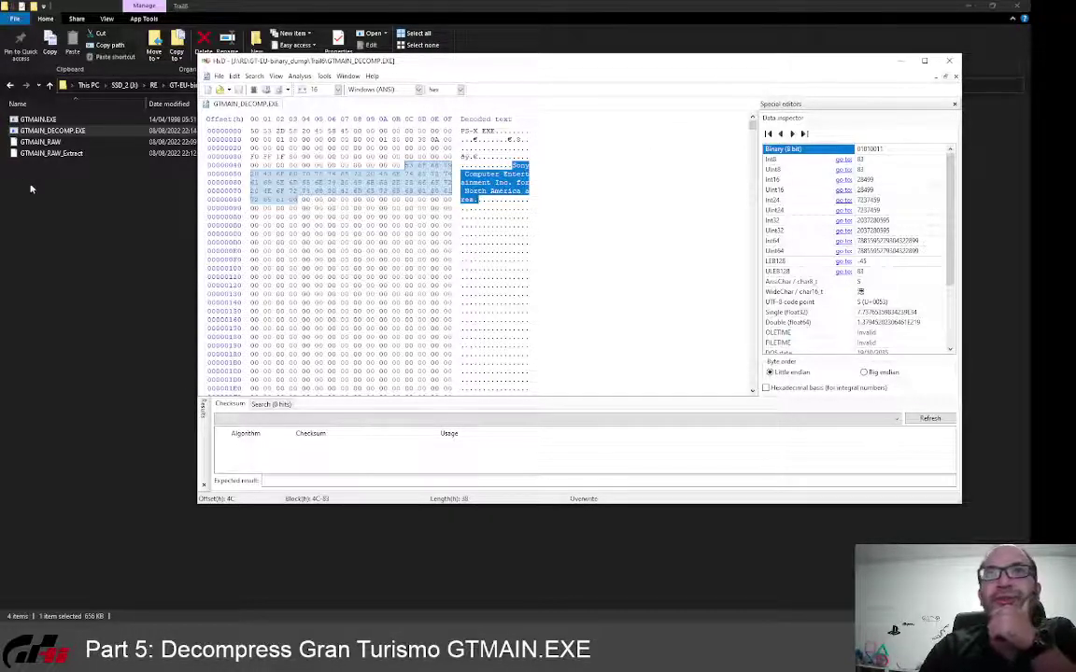
Step: Open GTMAIN.EXE from the Trail6 folder alongside GTMAIN_DECOMP.EXE and compare the two file headers
{"action": "left_click_drag", "start_coordinate": [28, 120], "coordinate": [315, 103]}
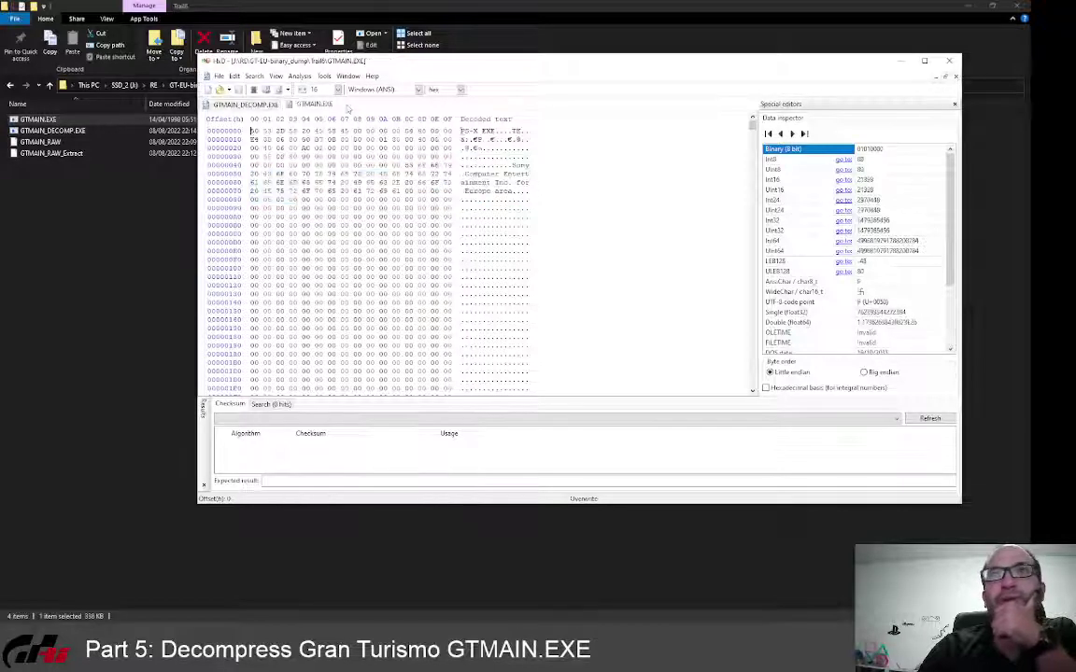
{"action": "left_click", "coordinate": [231, 102]}
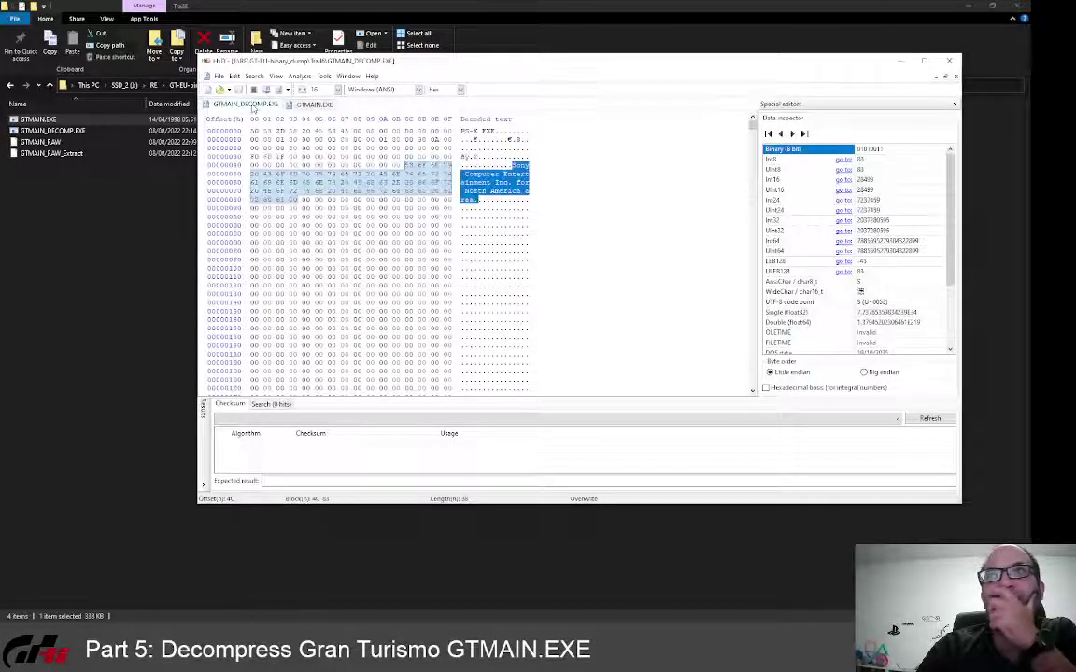
{"action": "left_click", "coordinate": [295, 105]}
{"action": "left_click", "coordinate": [238, 104]}
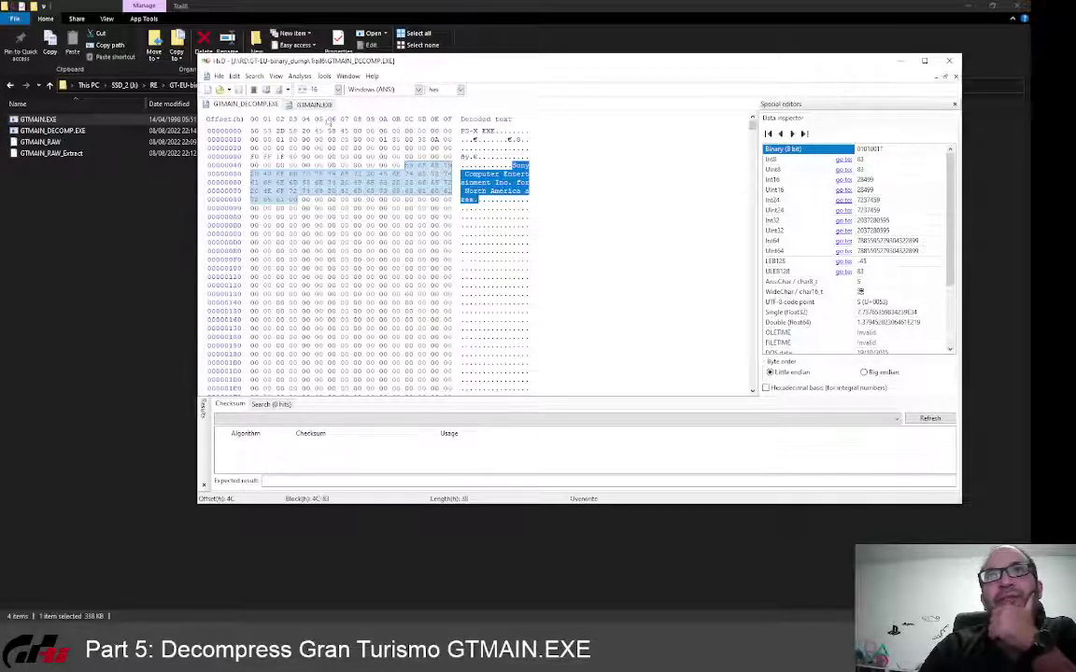
{"action": "left_click", "coordinate": [291, 103]}
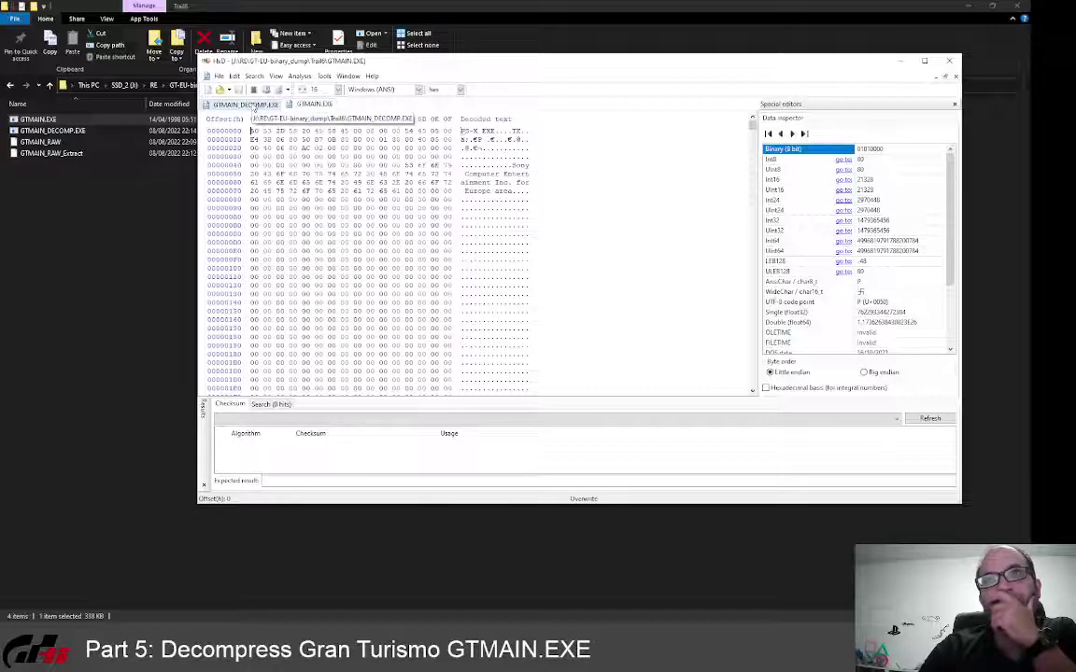
{"action": "left_click", "coordinate": [245, 103]}
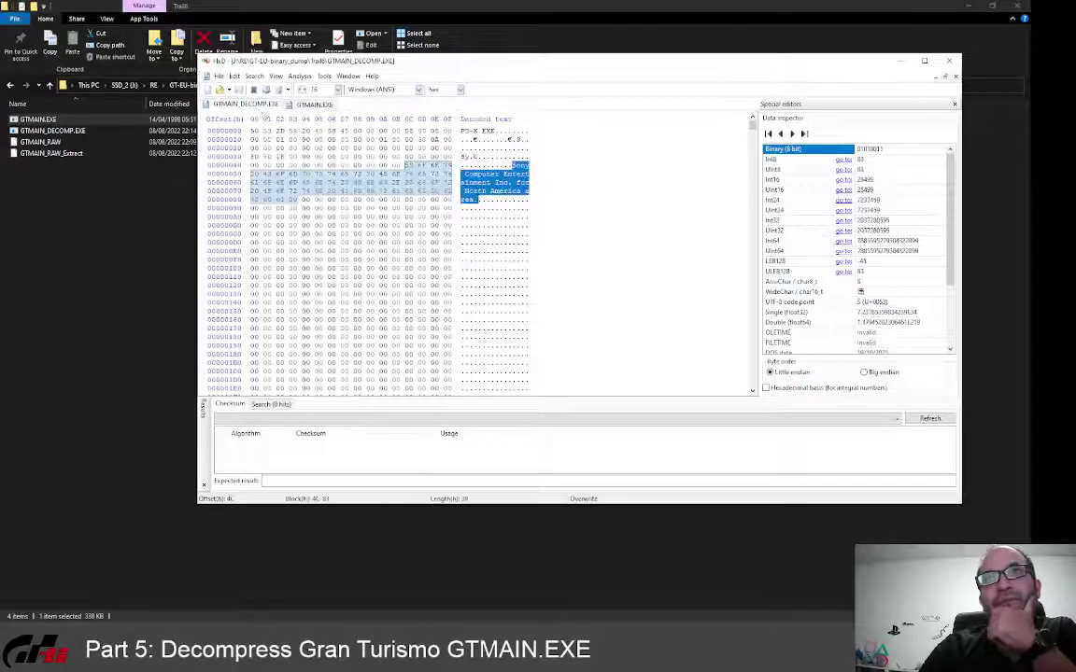
Step: Examine the header bytes of GTMAIN_DECOMP.EXE from the address and size fields through the region text
{"action": "left_click", "coordinate": [395, 139]}
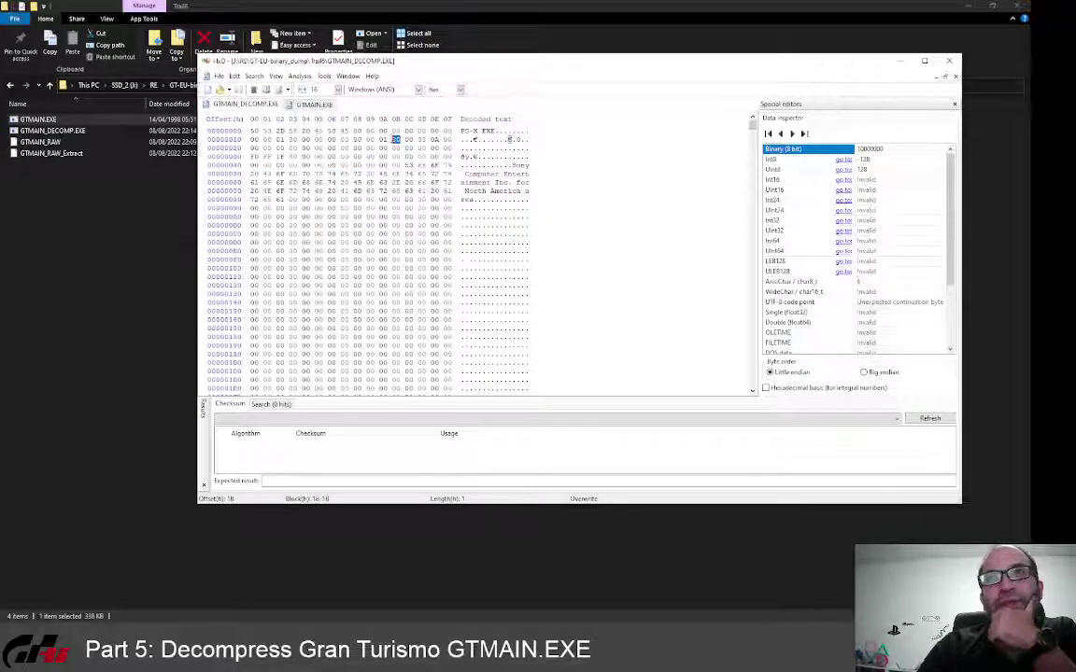
{"action": "left_click_drag", "start_coordinate": [390, 139], "coordinate": [452, 148]}
{"action": "left_click", "coordinate": [431, 139]}
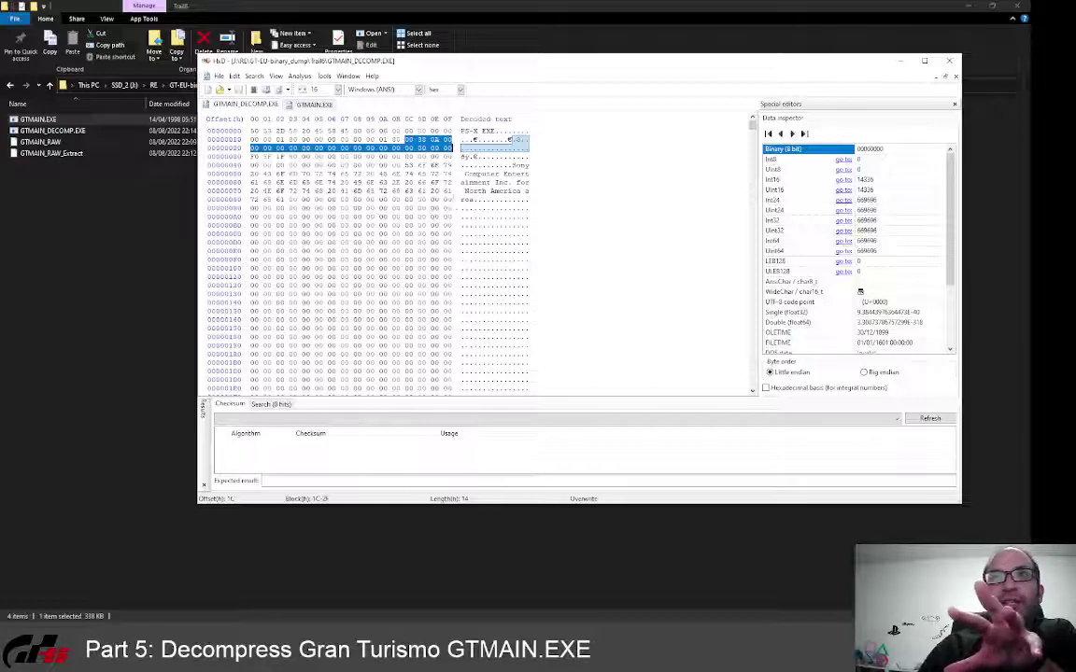
{"action": "left_click_drag", "start_coordinate": [453, 199], "coordinate": [250, 130]}
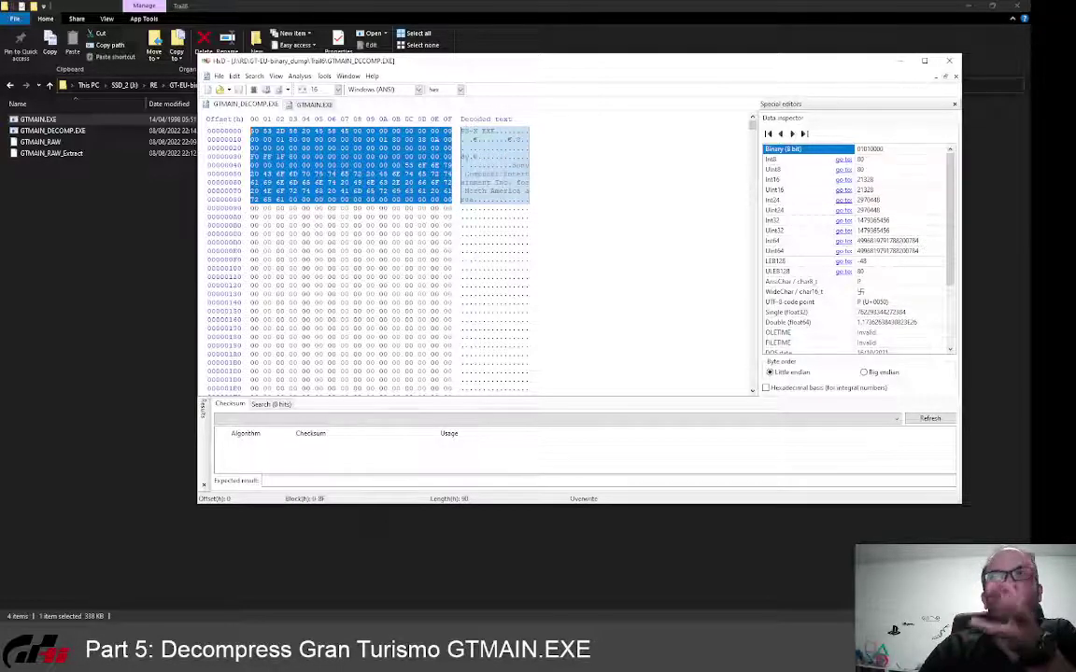
{"action": "left_click", "coordinate": [434, 192]}
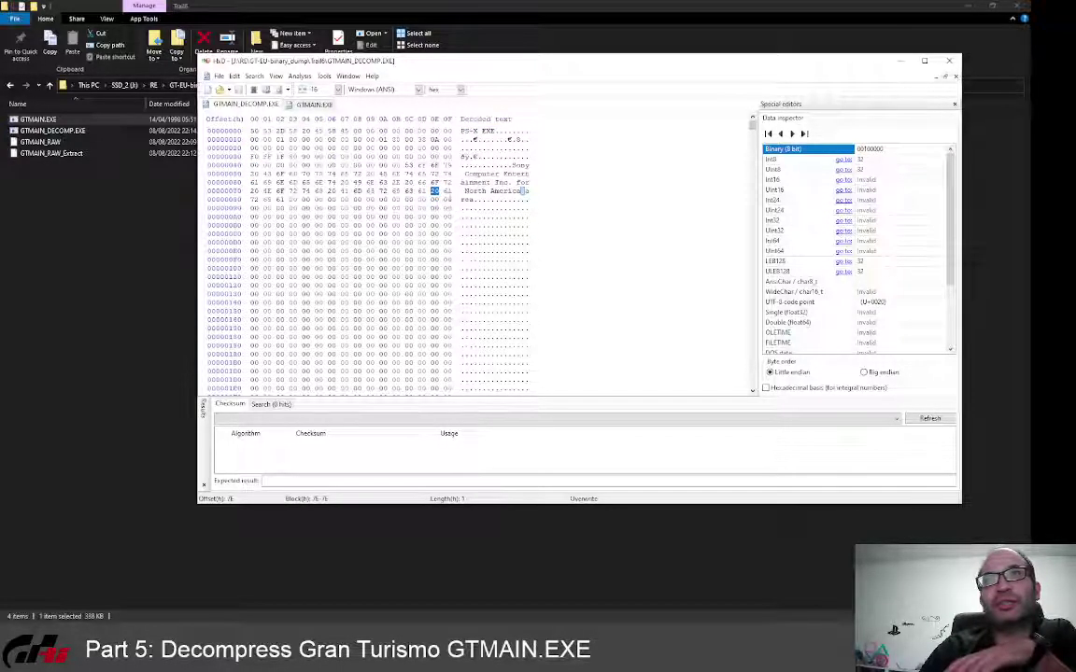
Step: Overwrite the region text block at offsets 4C-8F in GTMAIN_DECOMP.EXE with the same block copied from GTMAIN.EXE
{"action": "left_click_drag", "start_coordinate": [448, 199], "coordinate": [405, 164]}
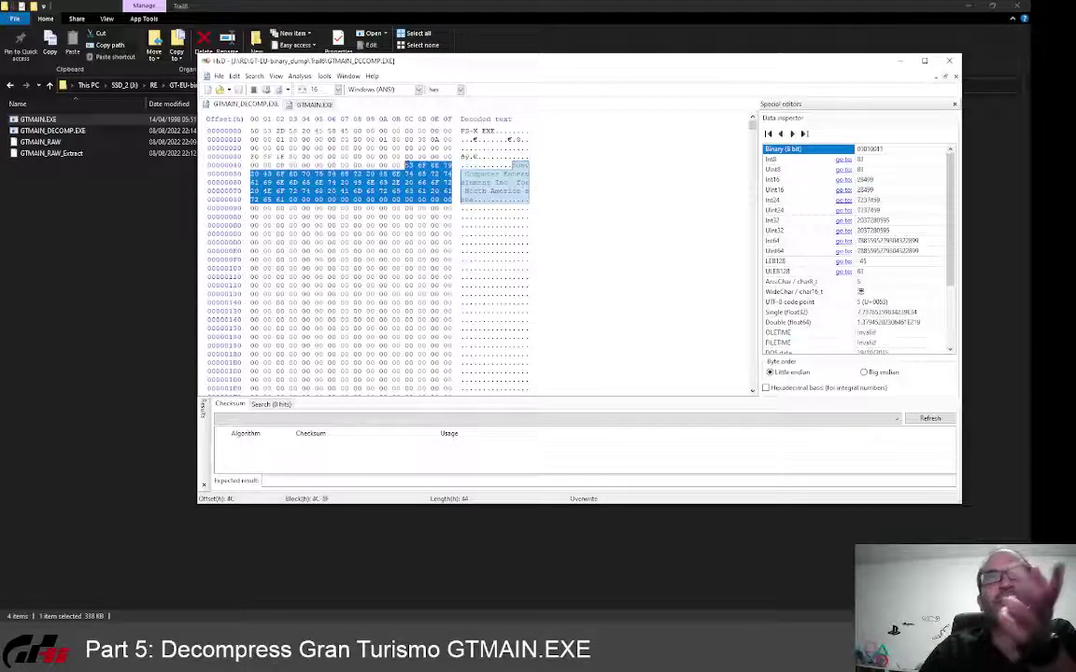
{"action": "left_click", "coordinate": [315, 106]}
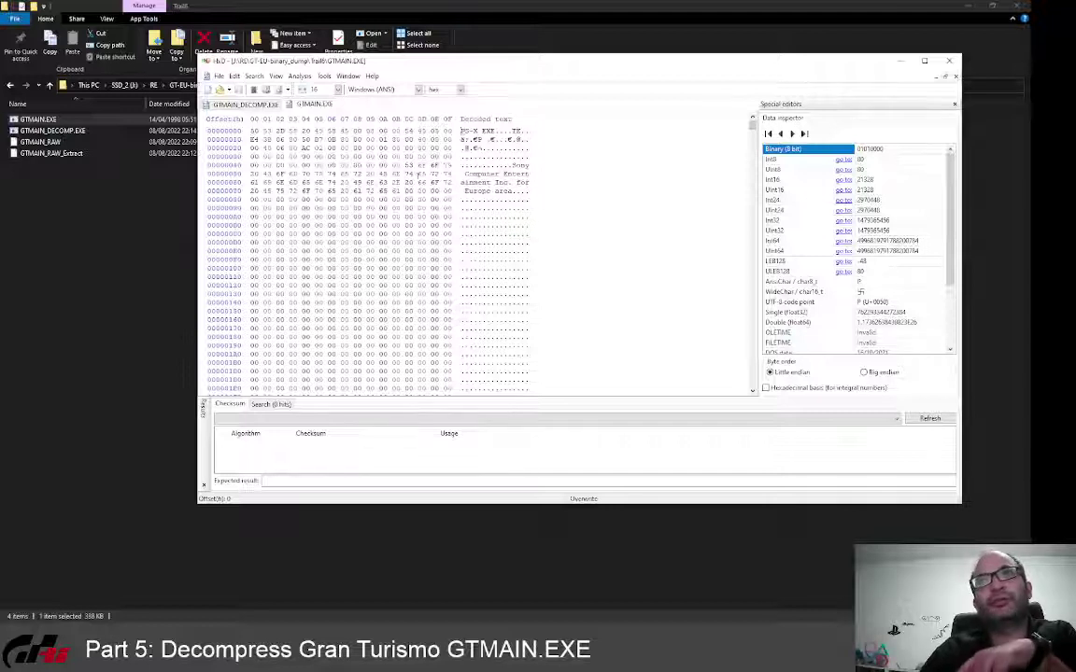
{"action": "left_click_drag", "start_coordinate": [407, 165], "coordinate": [457, 199]}
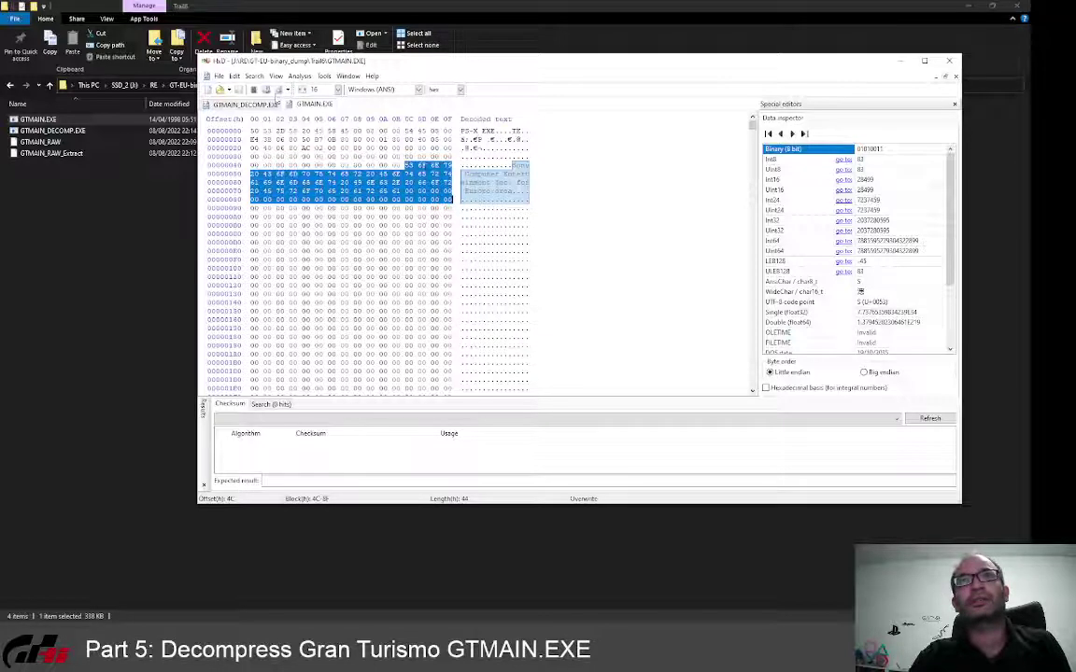
{"action": "left_click", "coordinate": [226, 103]}
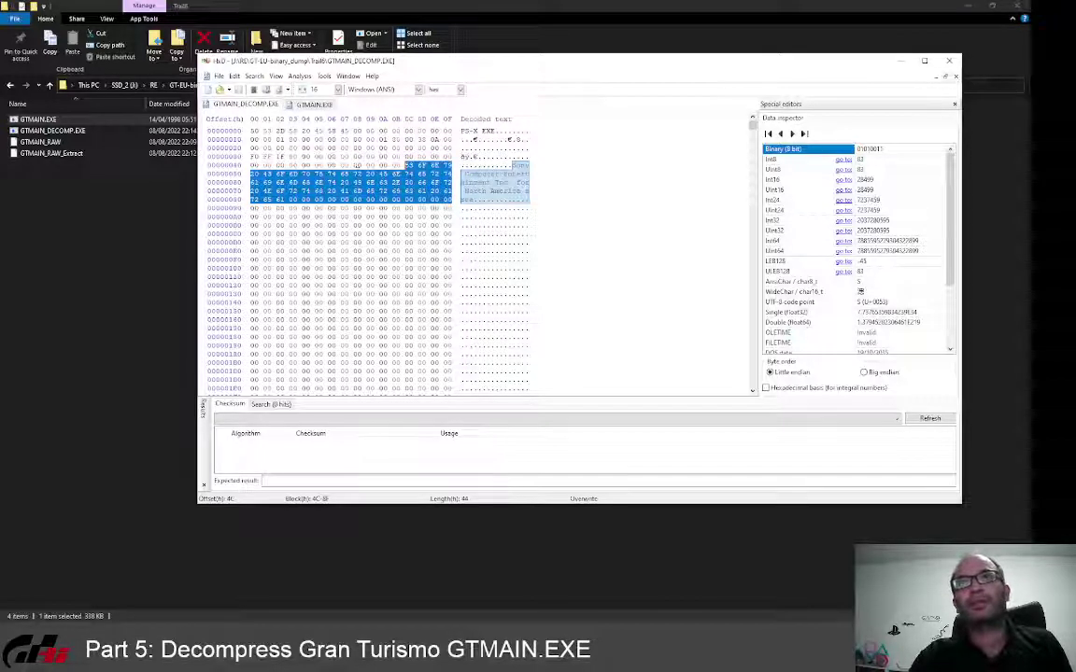
{"action": "right_click", "coordinate": [409, 173]}
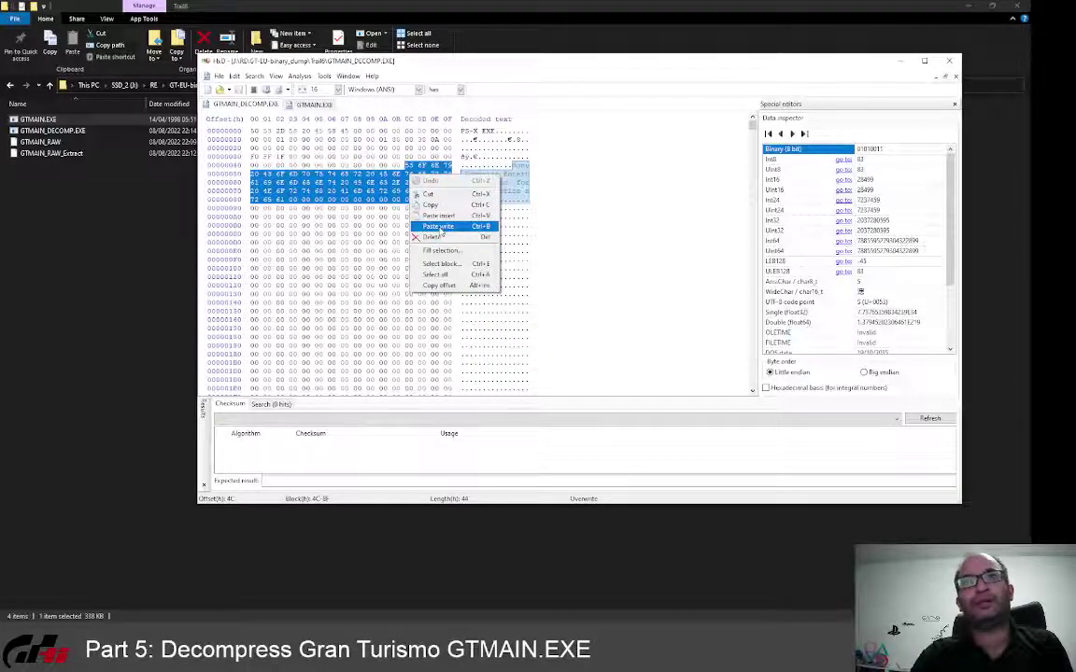
{"action": "left_click", "coordinate": [440, 227]}
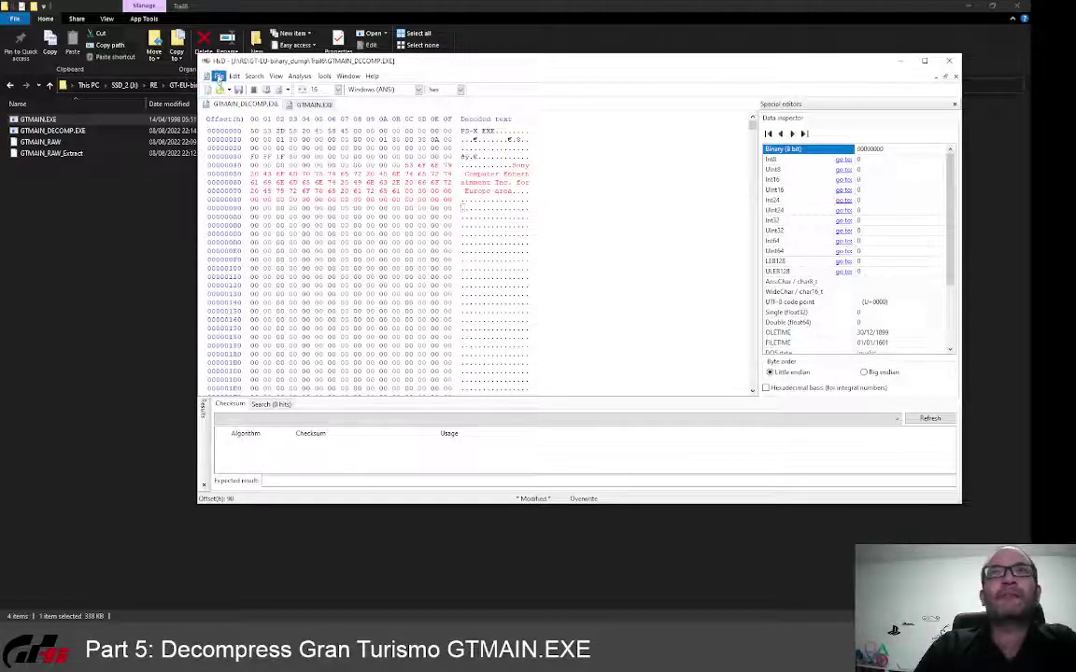
Step: Save the modified file as GTMAIN_DECOMP_toPAL.EXE in the Trail6 folder and close HxD
{"action": "left_click", "coordinate": [219, 76]}
{"action": "left_click", "coordinate": [238, 144]}
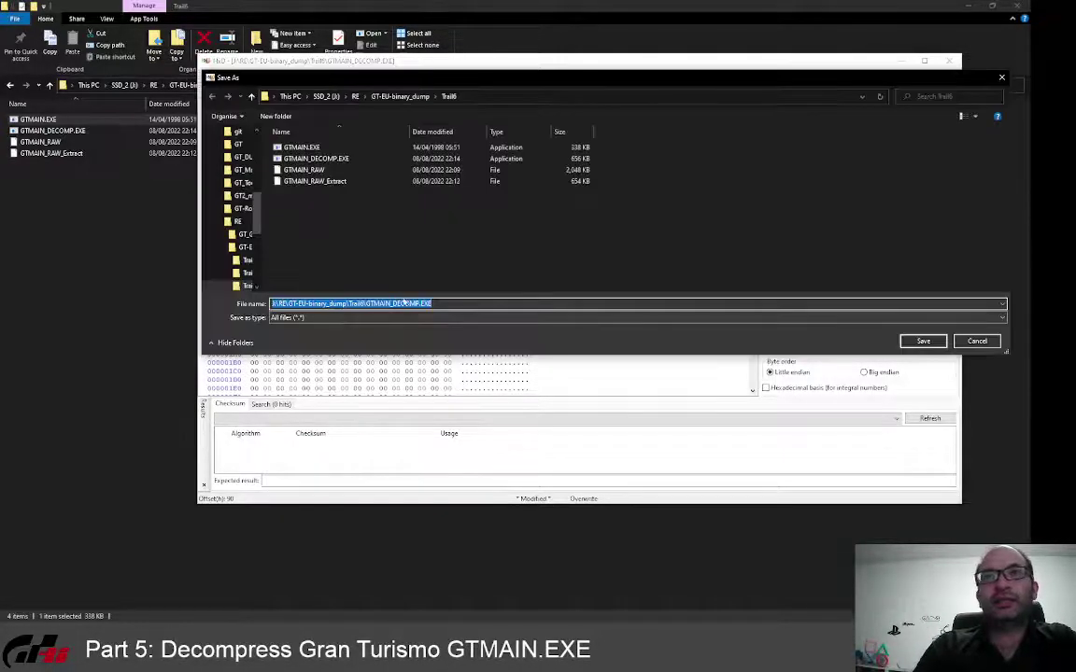
{"action": "left_click", "coordinate": [419, 304]}
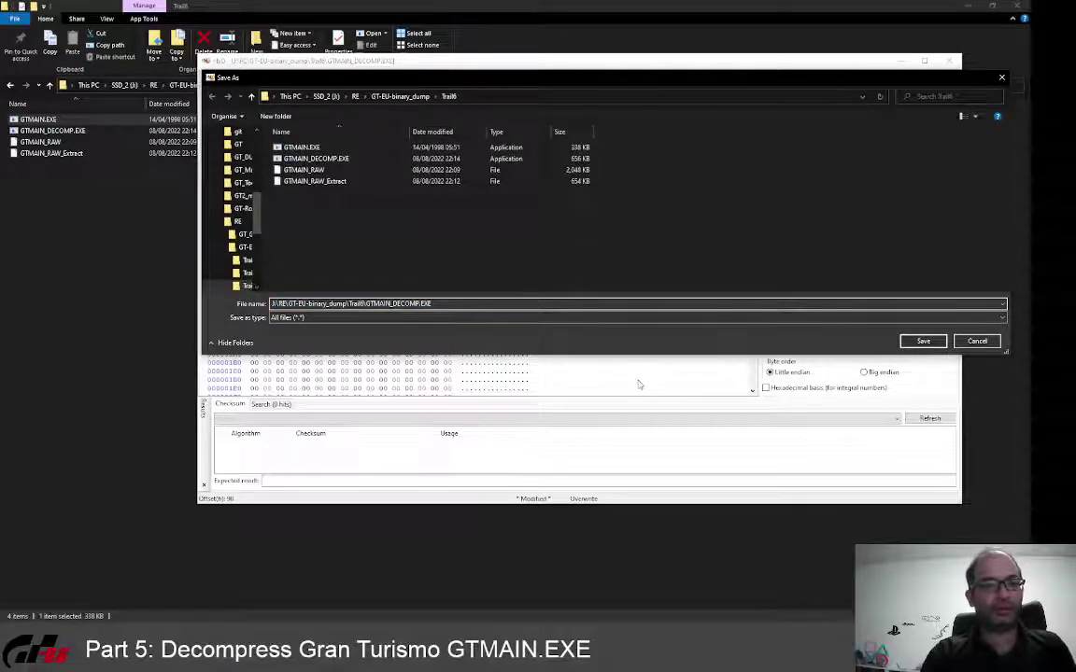
{"action": "type", "text": "_toPA"}
{"action": "type", "text": "AL"}
{"action": "key", "text": "Return"}
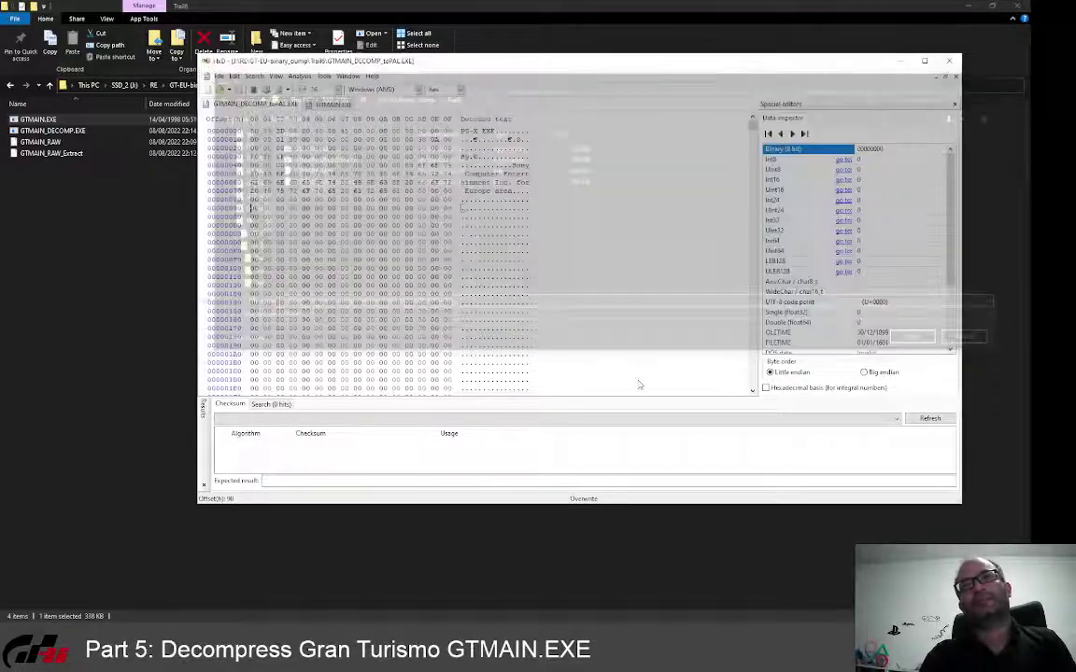
{"action": "left_click", "coordinate": [949, 61]}
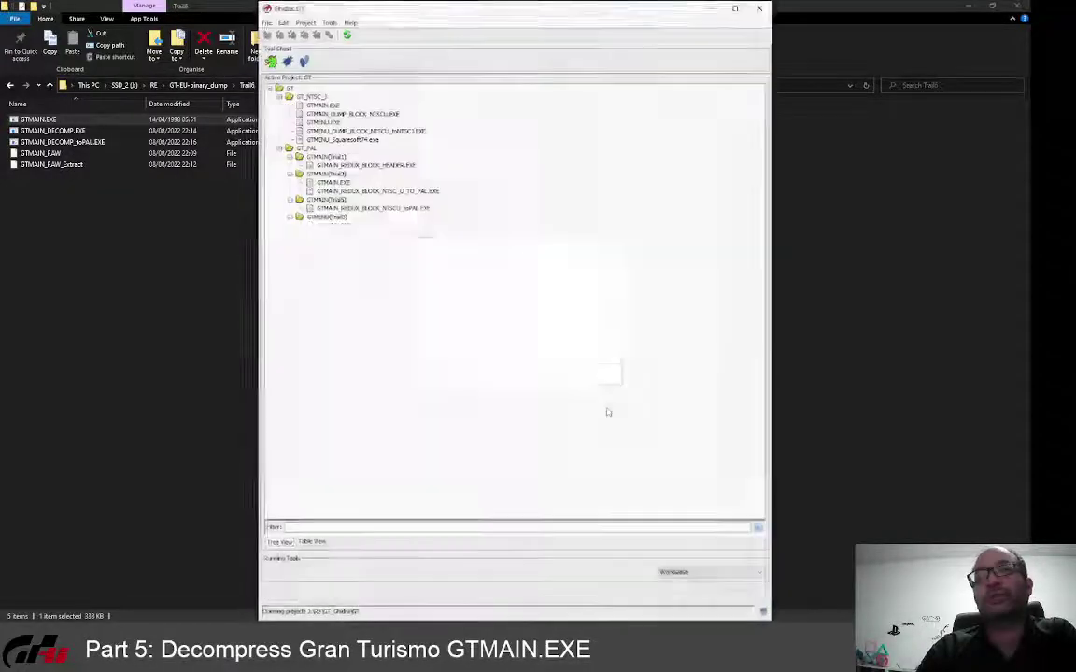
Step: In the Ghidra project GT, create a folder named GTMAIN(Trial6) inside GT_PAL
{"action": "left_click", "coordinate": [535, 374]}
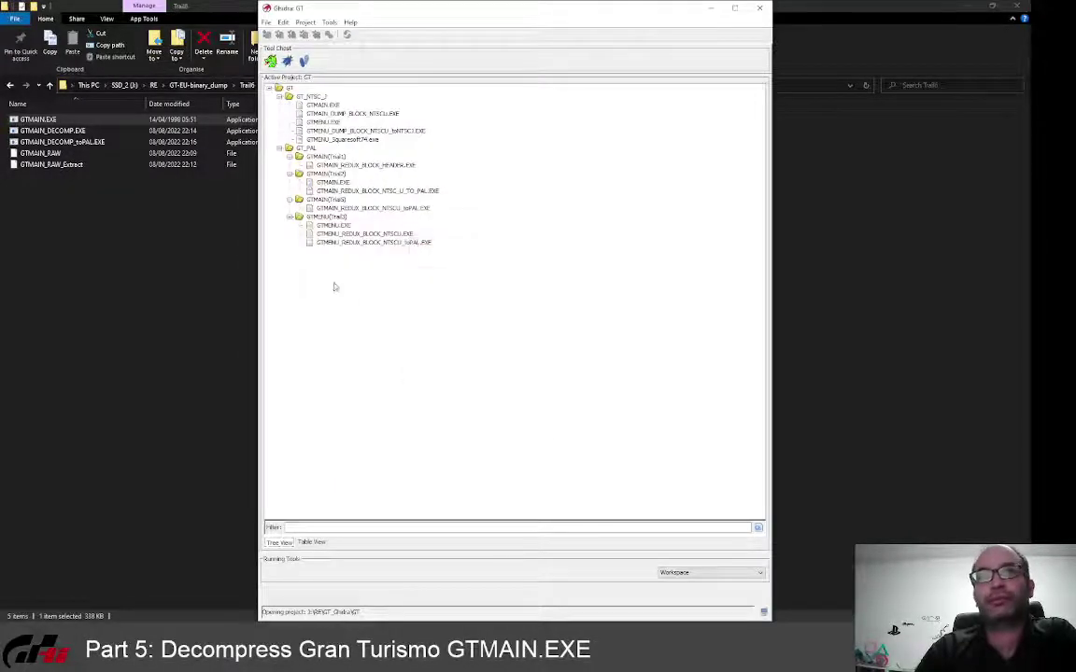
{"action": "right_click", "coordinate": [289, 91]}
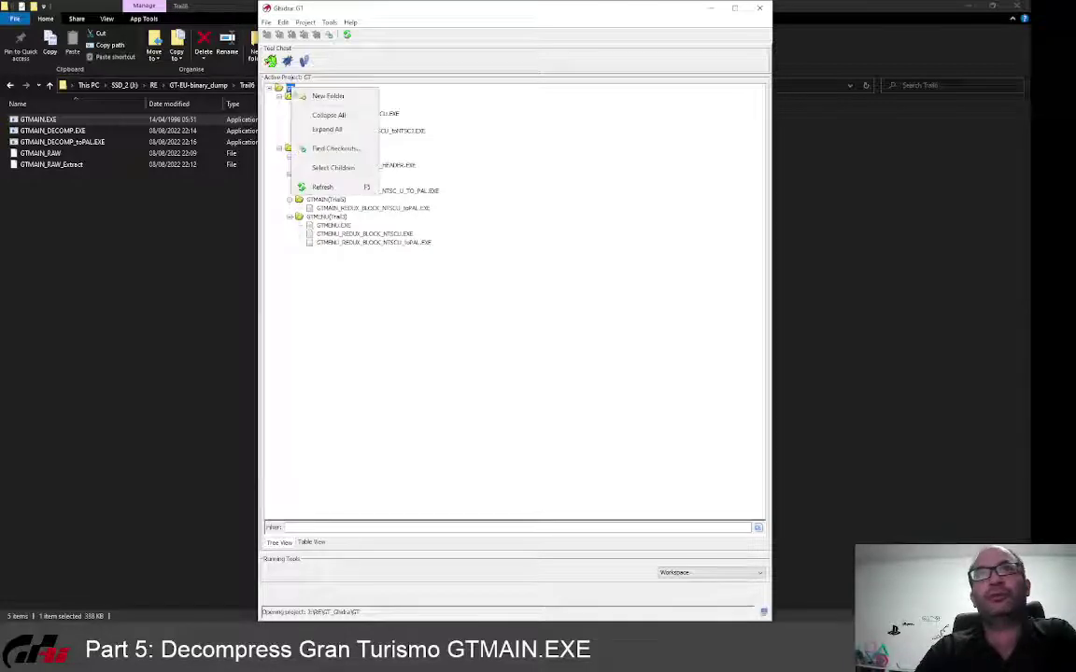
{"action": "left_click", "coordinate": [270, 189]}
{"action": "right_click", "coordinate": [296, 135]}
{"action": "right_click", "coordinate": [287, 150]}
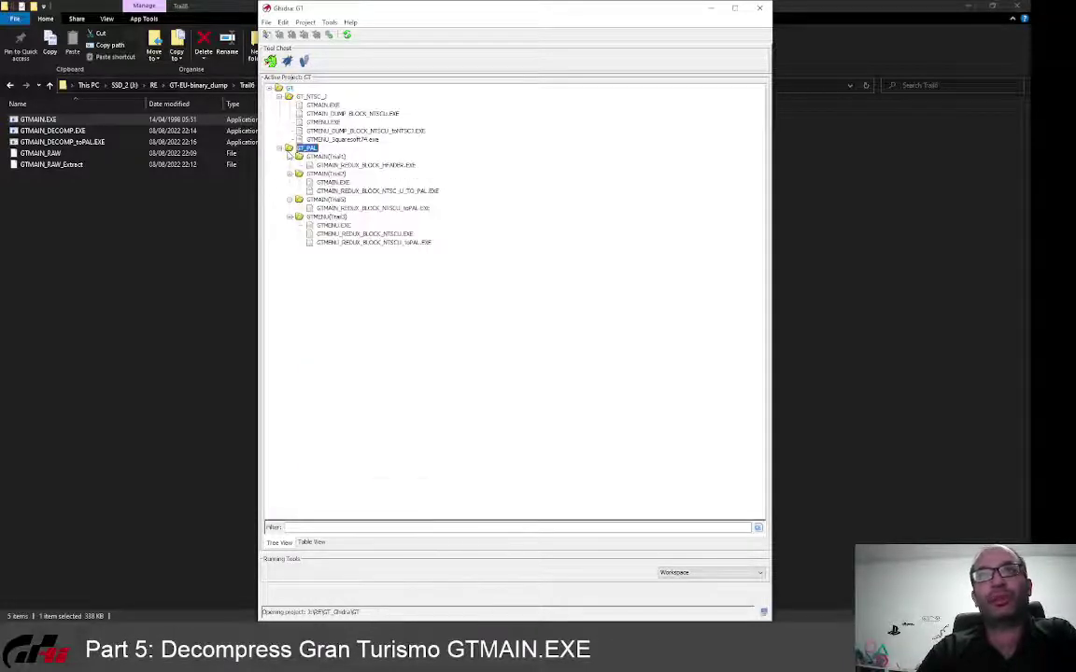
{"action": "left_click", "coordinate": [322, 159]}
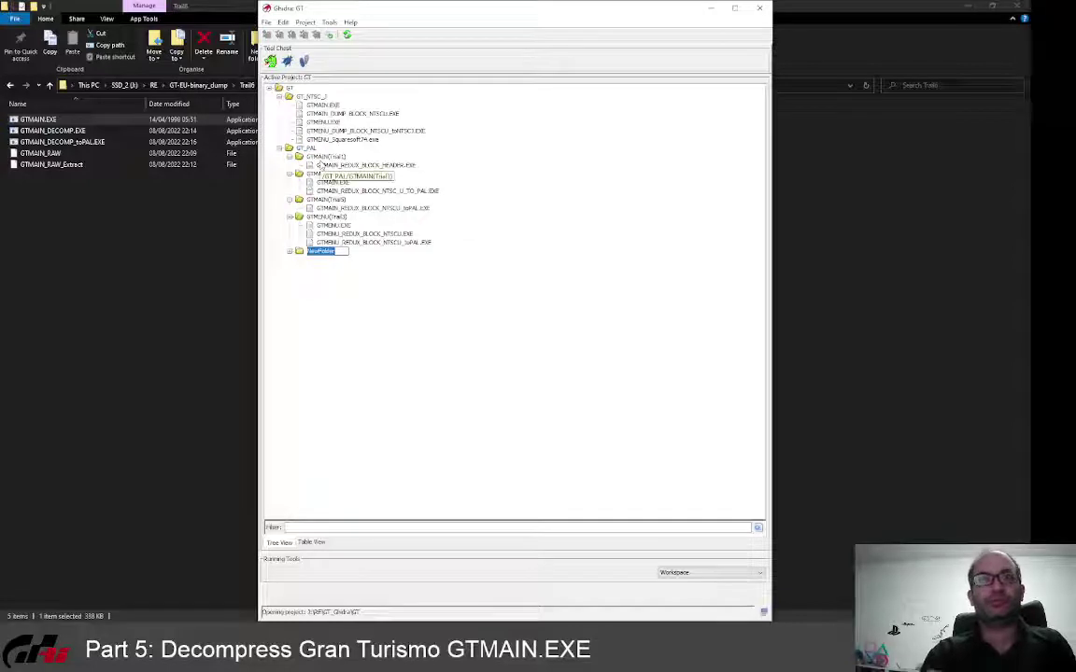
{"action": "type", "text": "GT"}
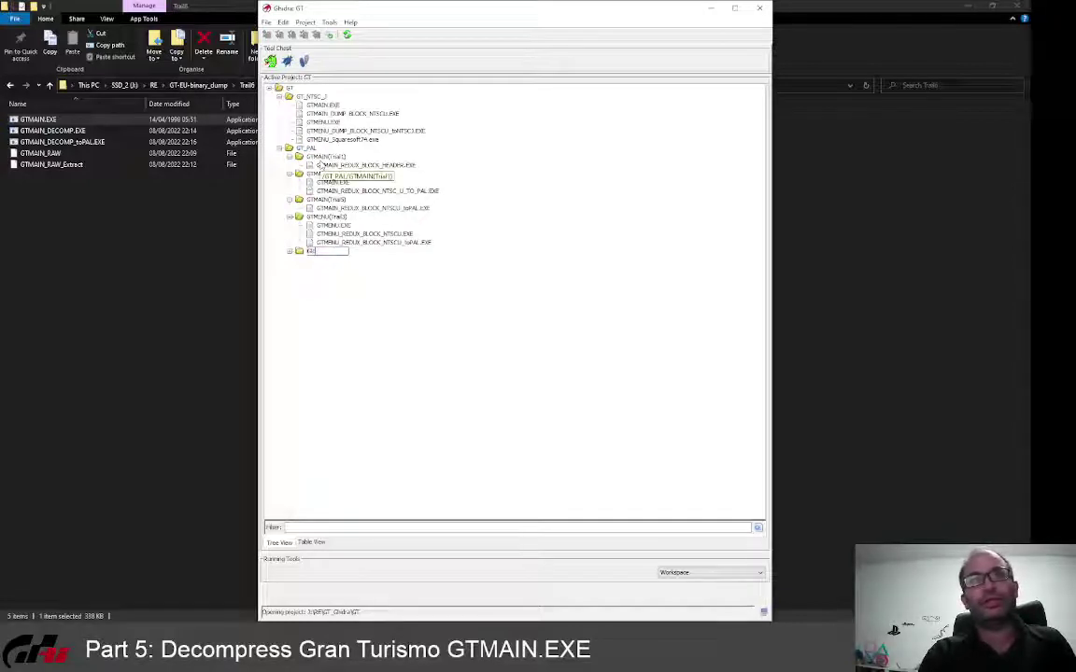
{"action": "type", "text": "MAIN(Trial4"}
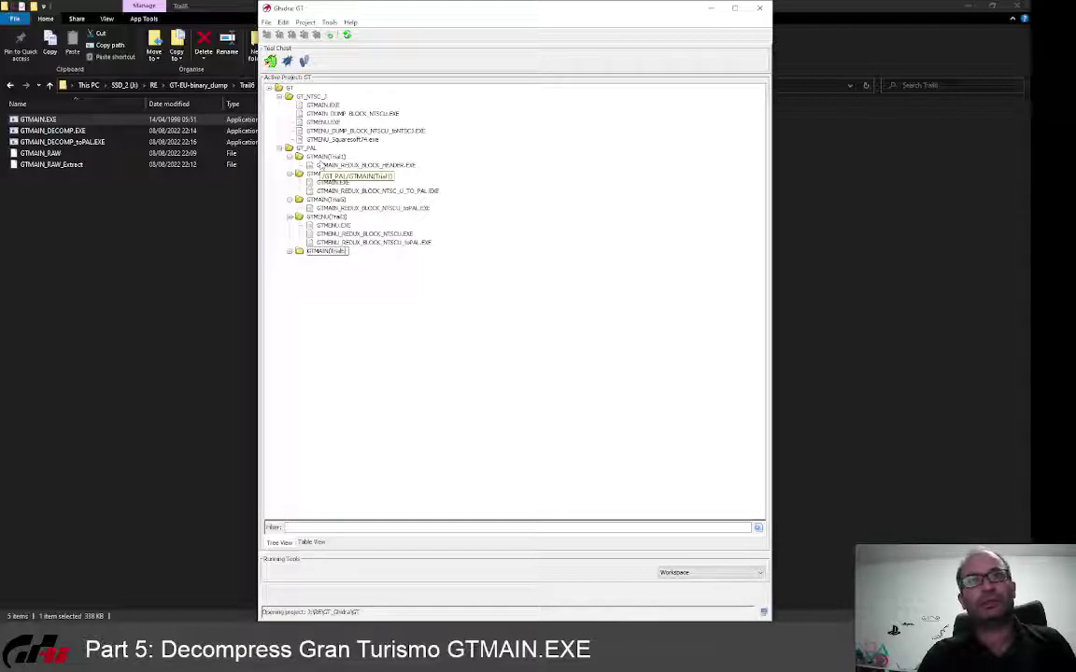
{"action": "key", "text": "Return"}
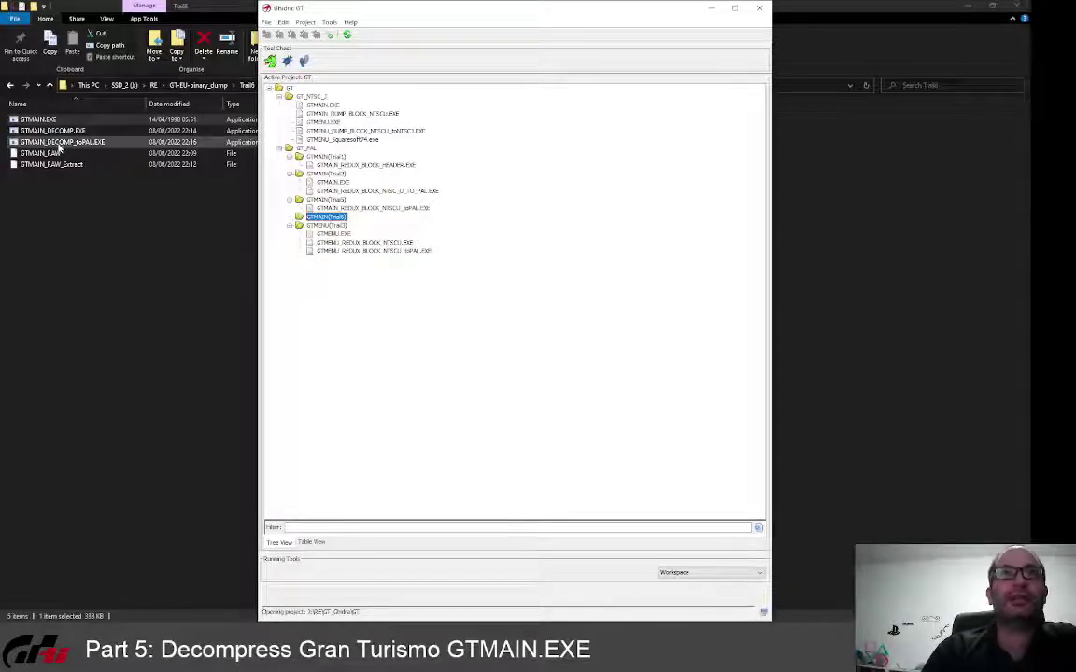
Step: Import GTMAIN_DECOMP_toPAL.EXE into the GTMAIN(Trial6) folder using the PSX Executables Loader format and dismiss the import summary
{"action": "left_click_drag", "start_coordinate": [58, 144], "coordinate": [326, 217]}
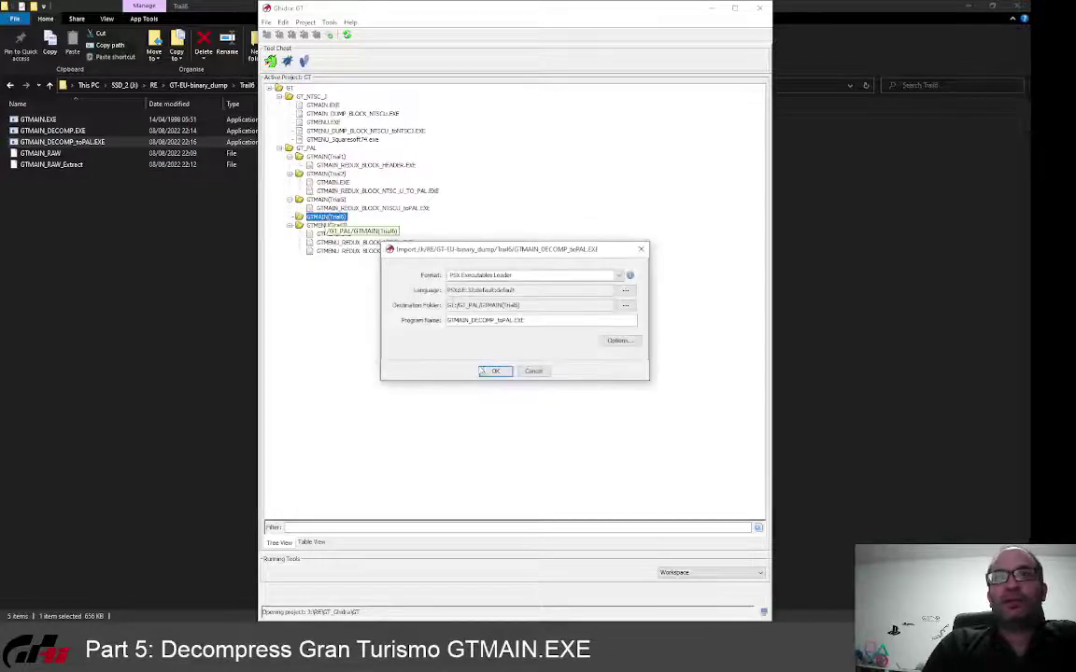
{"action": "left_click", "coordinate": [495, 371]}
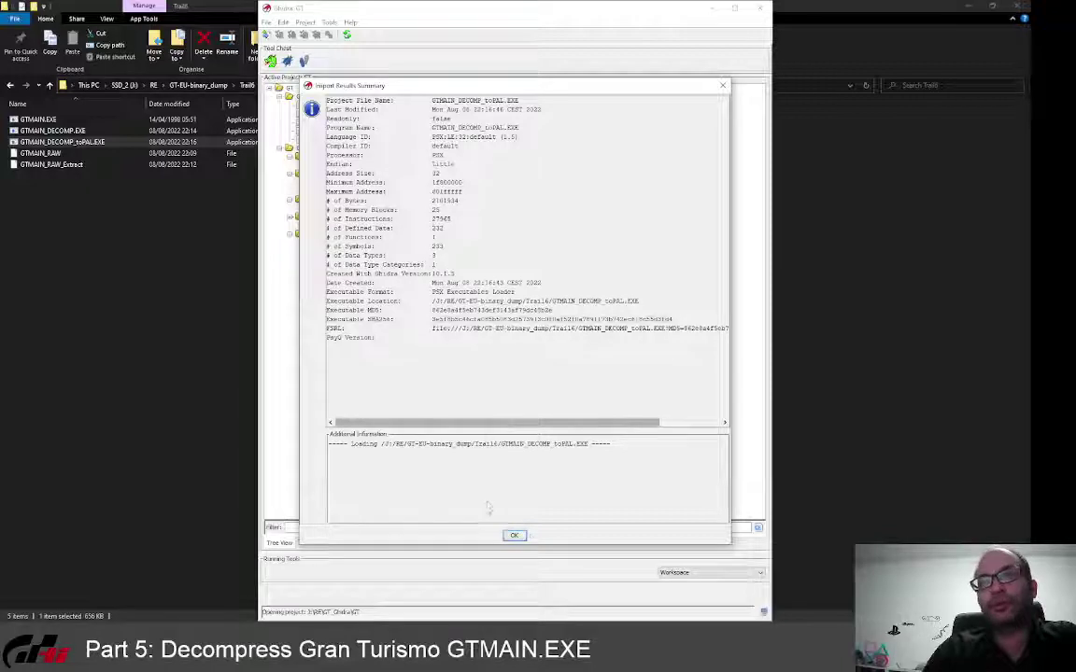
{"action": "left_click", "coordinate": [515, 536]}
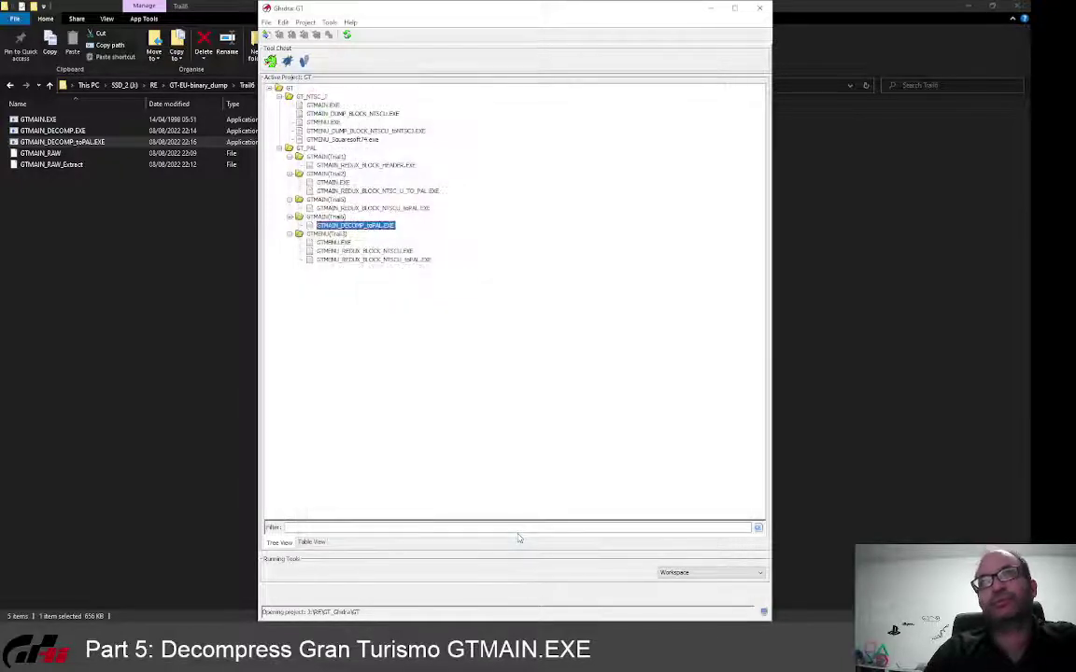
Step: Import the original GTMAIN.EXE into the GTMAIN(Trial6) folder using the PSX Executables Loader format and dismiss the import summary
{"action": "left_click_drag", "start_coordinate": [37, 119], "coordinate": [343, 217]}
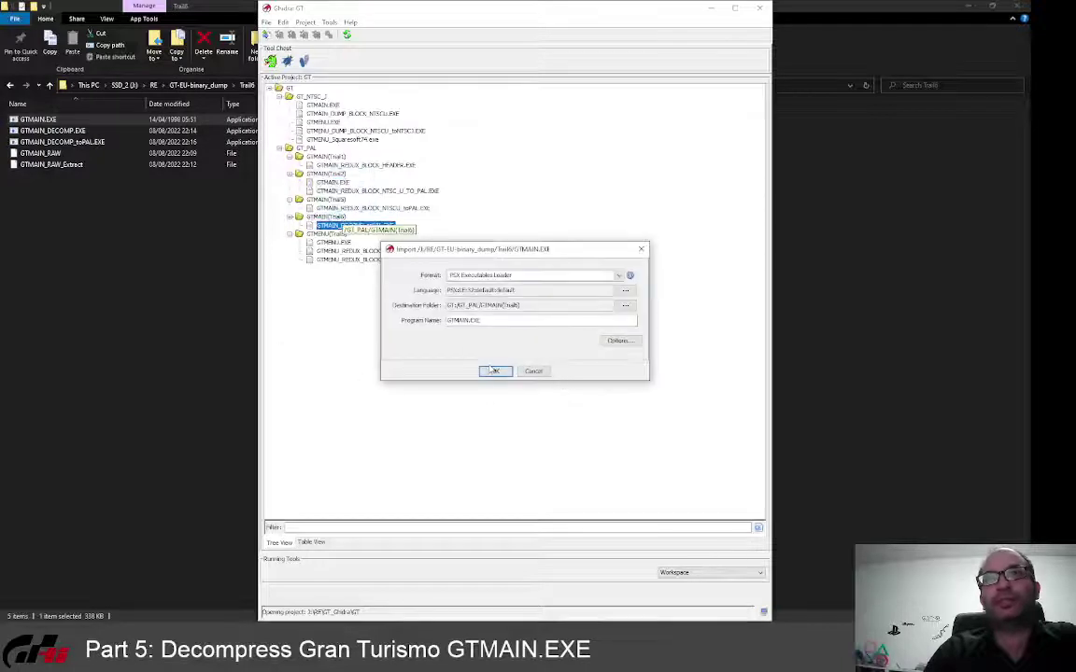
{"action": "left_click", "coordinate": [492, 370]}
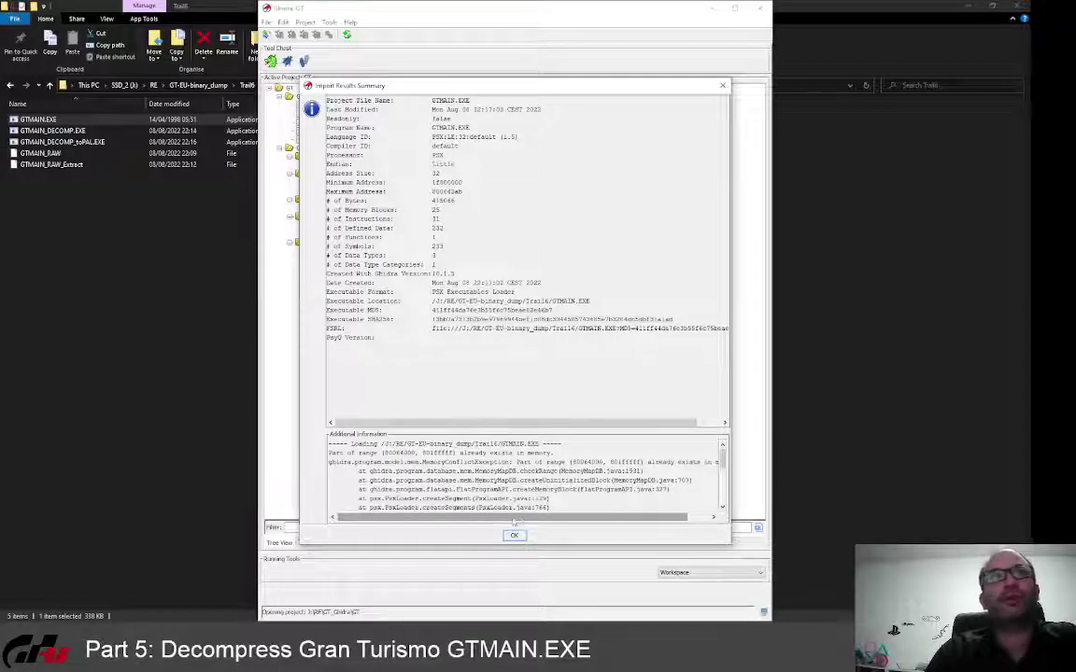
{"action": "left_click", "coordinate": [516, 536]}
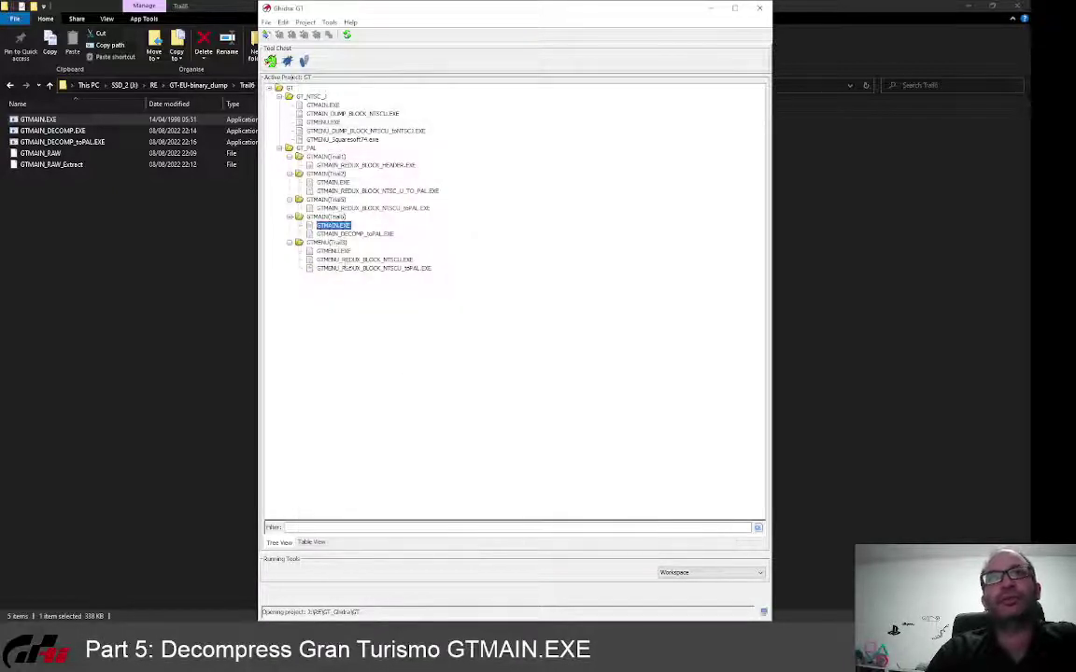
Step: Delete the original GTMAIN.EXE from the GTMAIN(Trial6) folder and accept the permanent deletion
{"action": "key", "text": "Delete"}
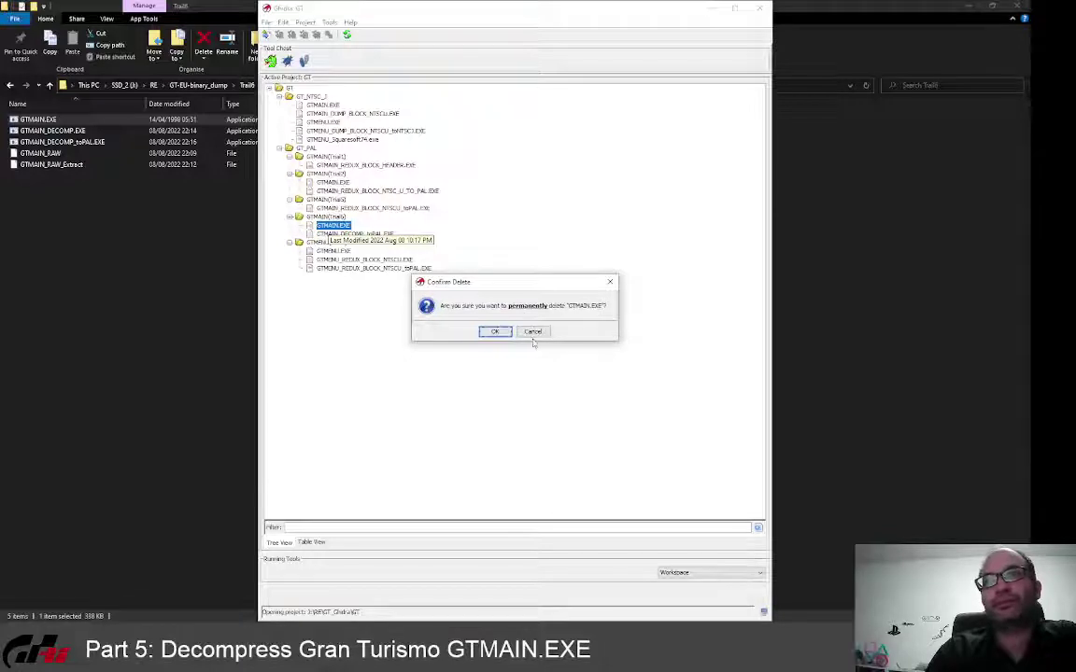
{"action": "left_click", "coordinate": [495, 331]}
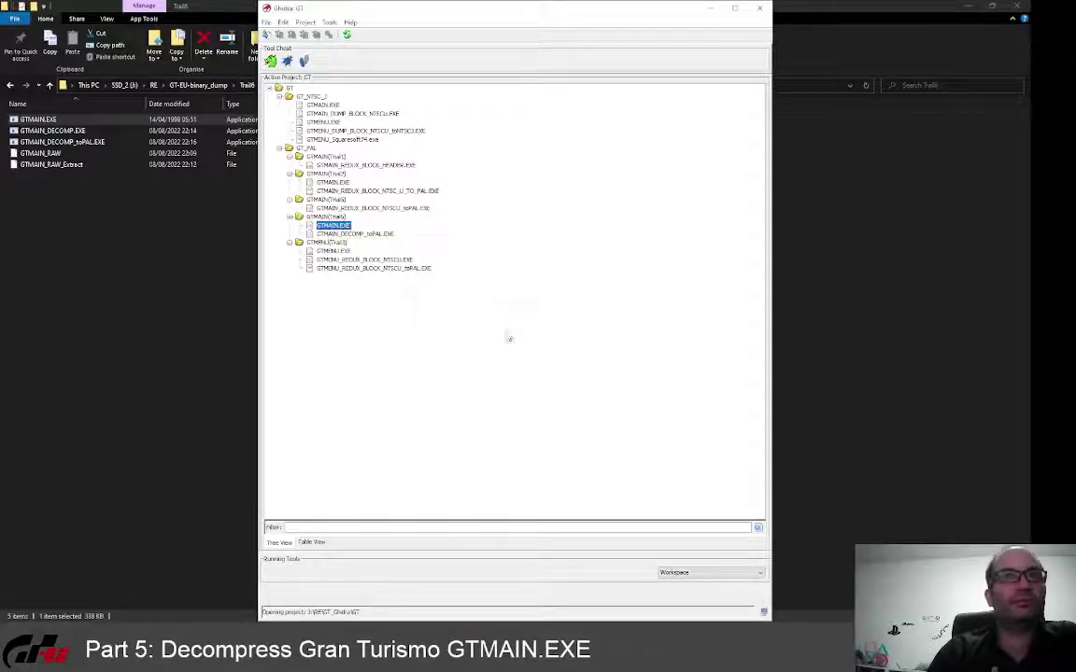
Step: Open GTMAIN_DECOMP_toPAL.EXE from the GTMAIN(Trial6) folder in the CodeBrowser and analyze it with the default analyzers
{"action": "double_click", "coordinate": [384, 235]}
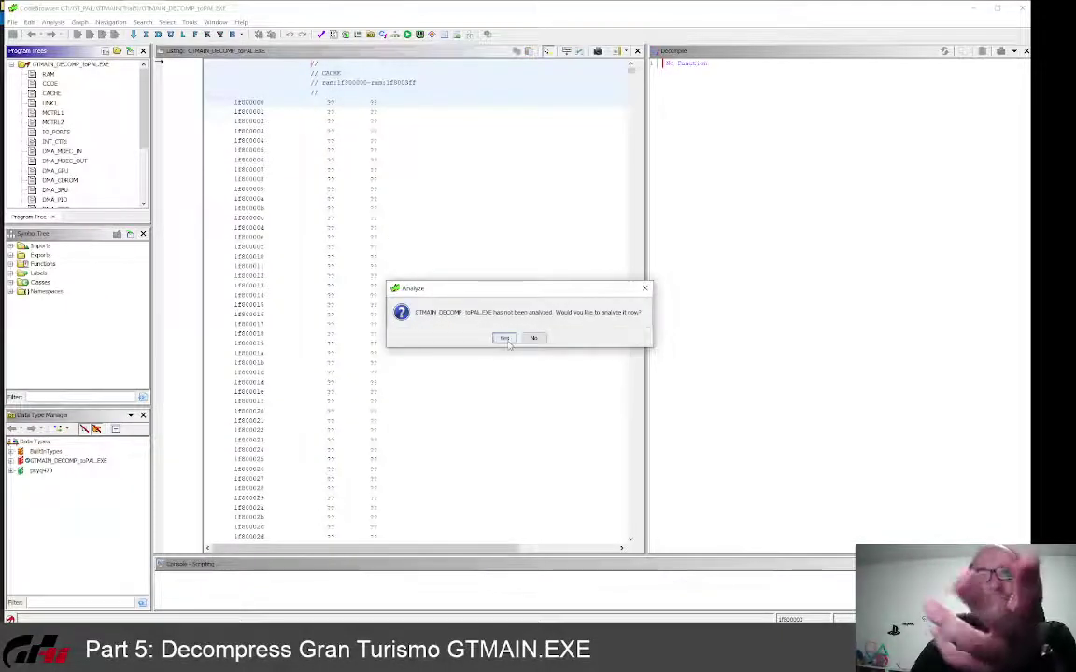
{"action": "left_click", "coordinate": [505, 338]}
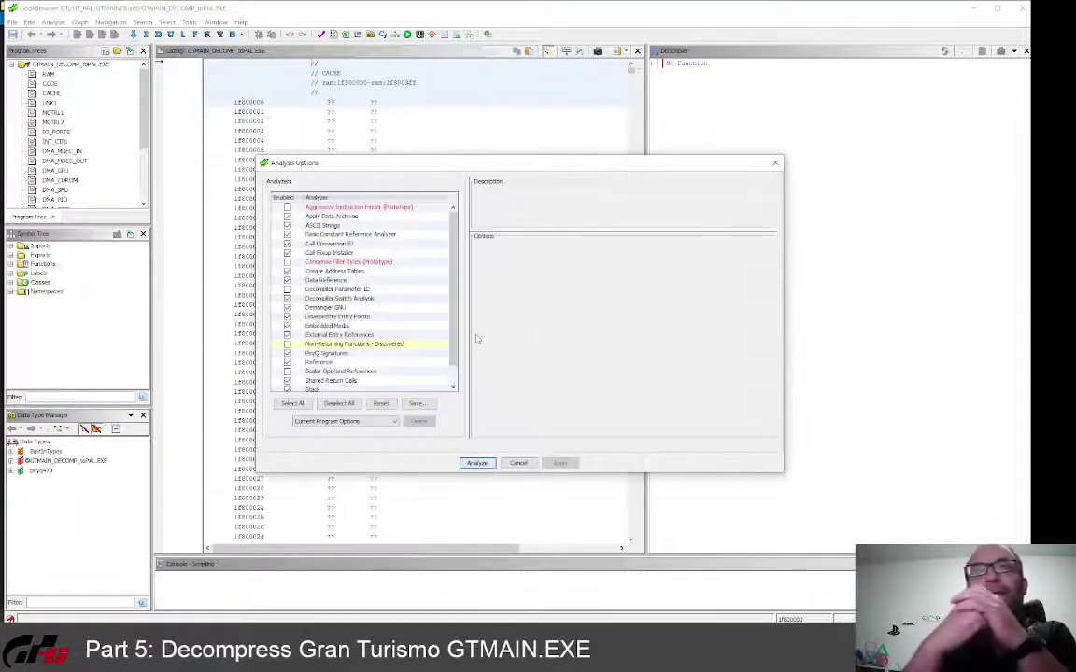
{"action": "left_click", "coordinate": [474, 464]}
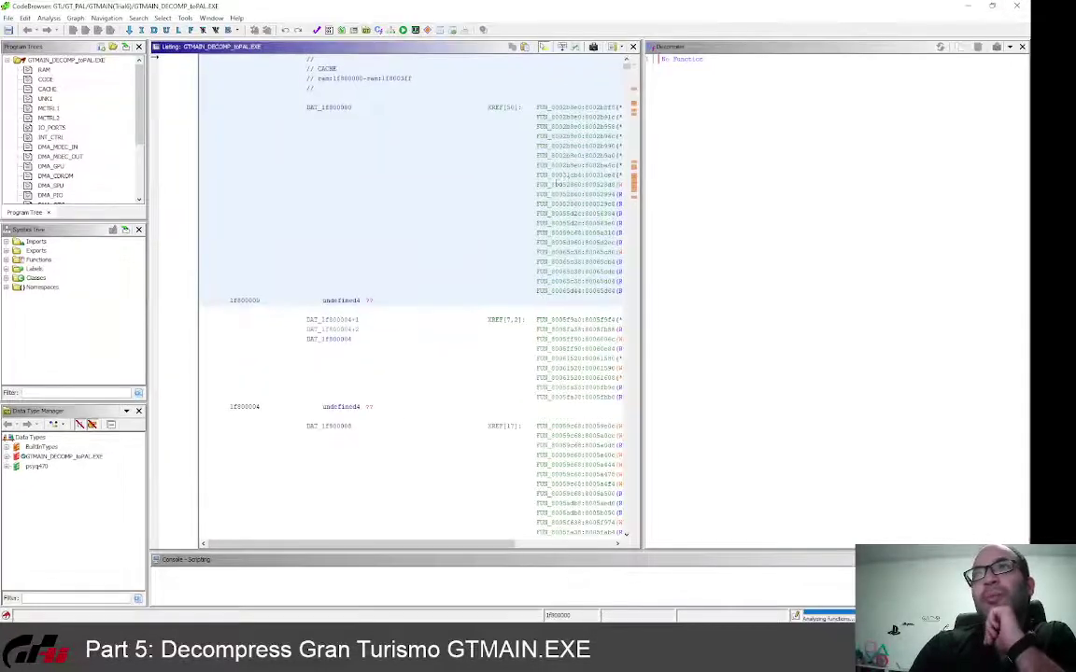
Step: Expand the program's Functions through FUN_800 and FUN_8001 to examine the functions in the FUN_80019 group
{"action": "left_click", "coordinate": [364, 323]}
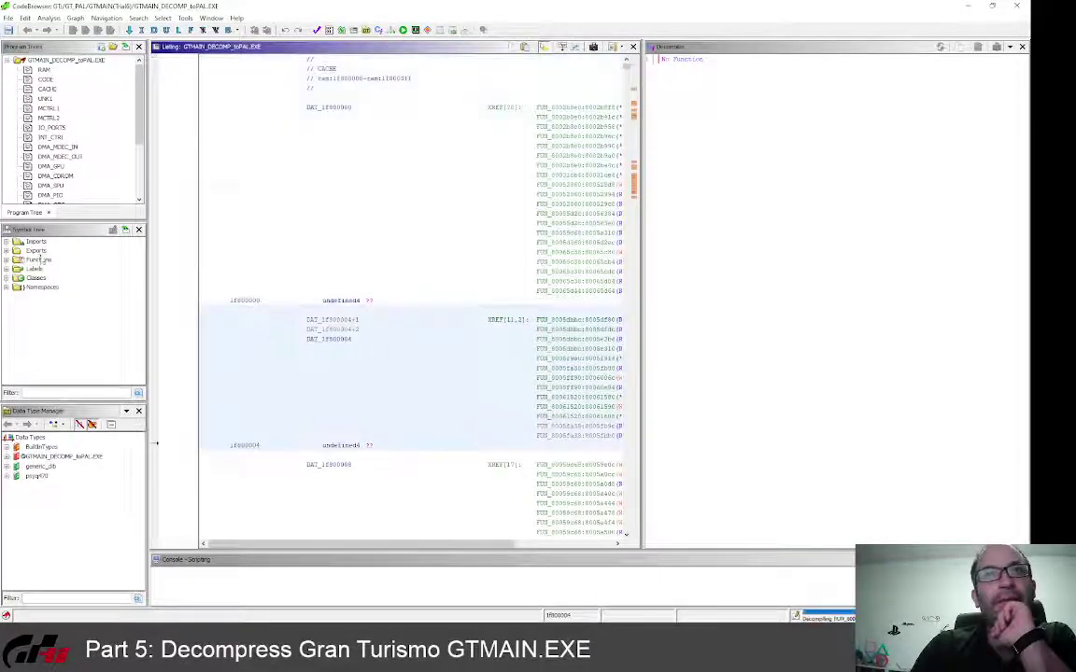
{"action": "left_click", "coordinate": [6, 259]}
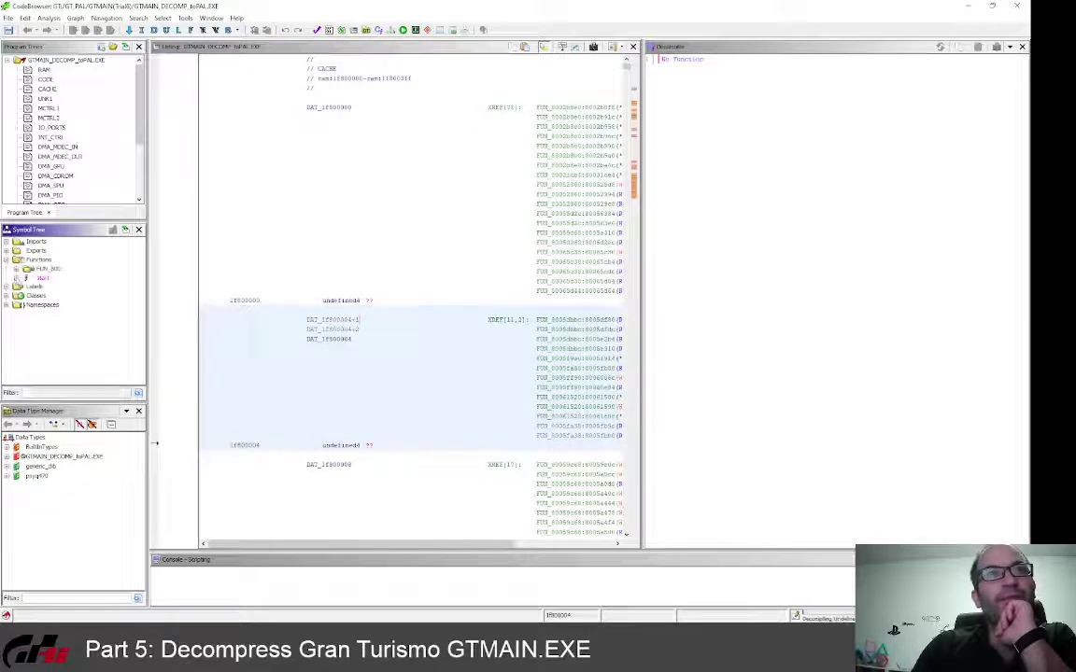
{"action": "left_click", "coordinate": [17, 269]}
{"action": "left_click", "coordinate": [26, 277]}
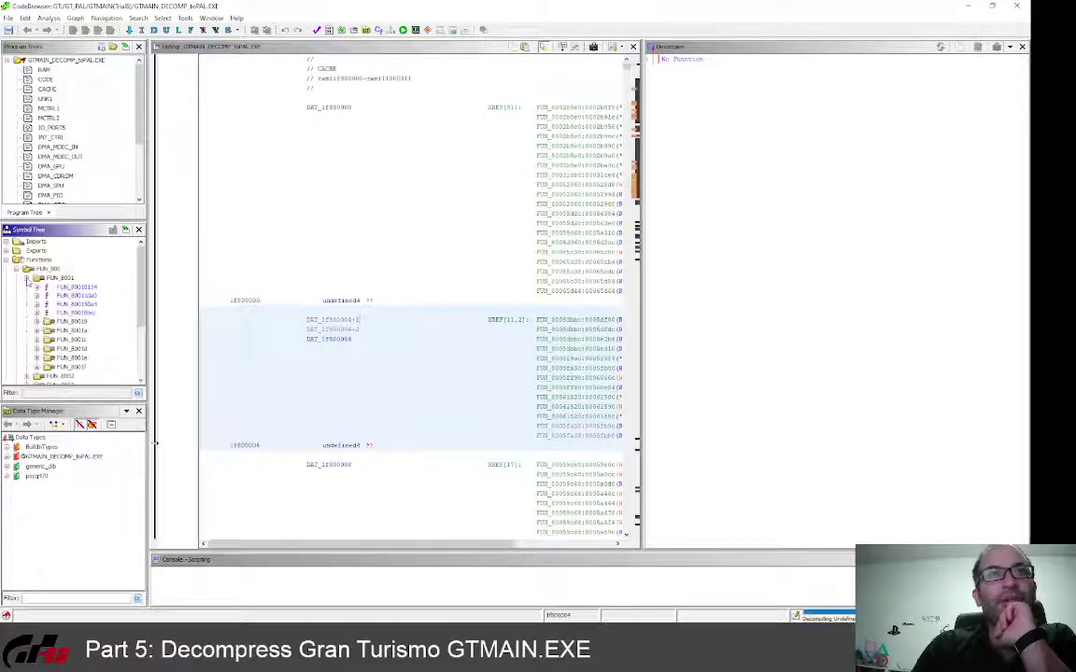
{"action": "left_click", "coordinate": [37, 321]}
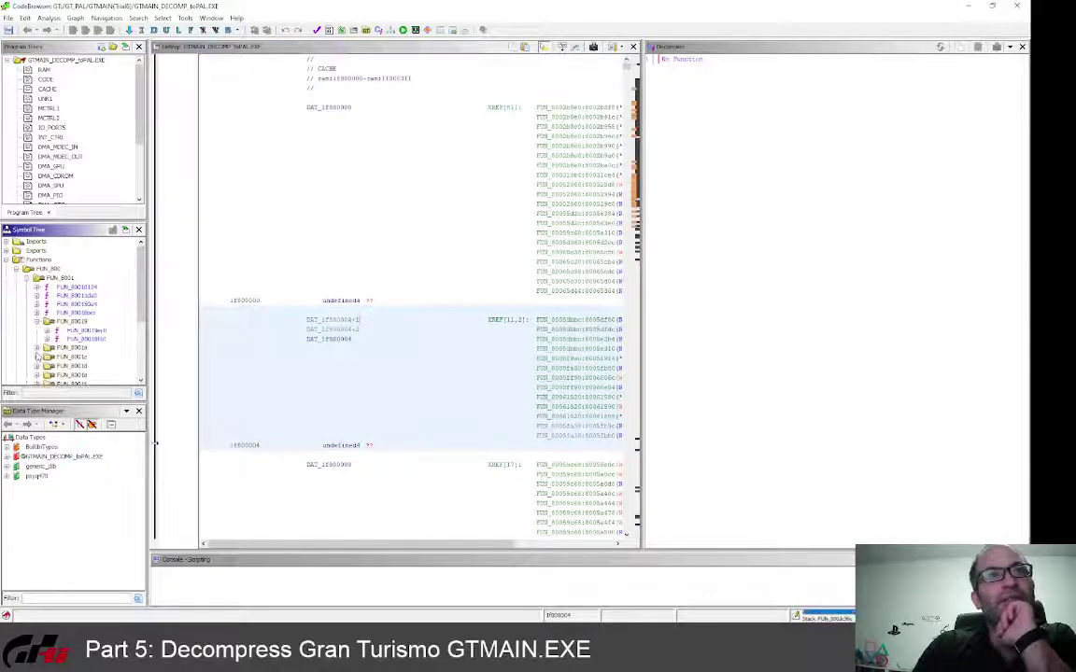
Step: Find the FUN_8008b group under FUN_8008 and view the code of its OpenEvent and EnableEvent functions
{"action": "scroll", "coordinate": [37, 357], "scroll_direction": "down", "scroll_amount": 3}
{"action": "left_click", "coordinate": [27, 344]}
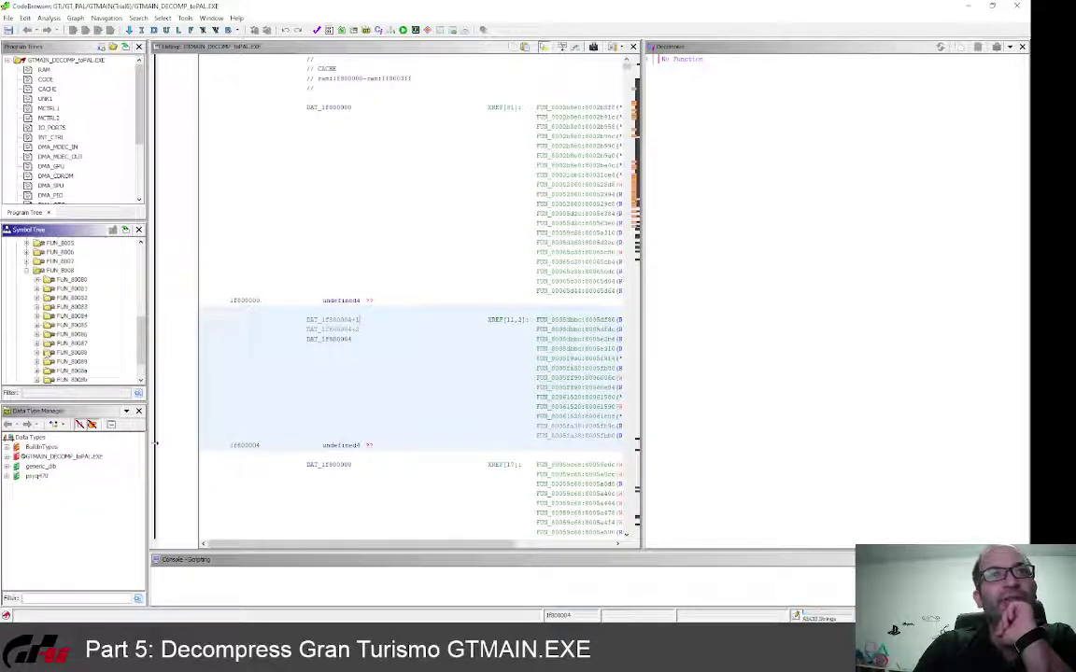
{"action": "scroll", "coordinate": [61, 362], "scroll_direction": "down", "scroll_amount": 2}
{"action": "left_click", "coordinate": [36, 344]}
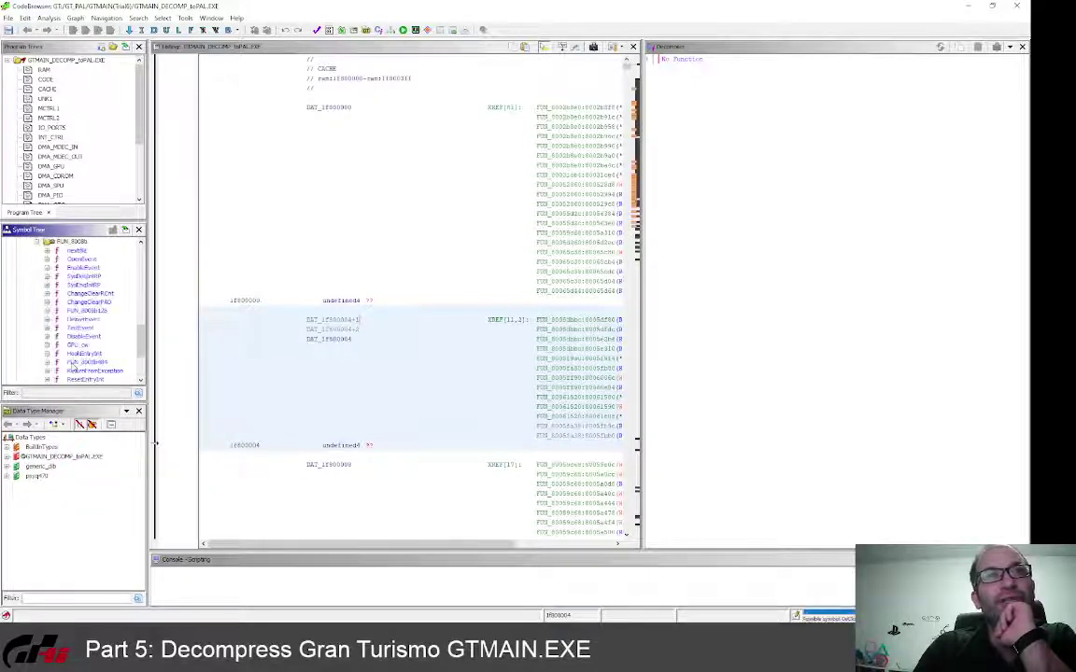
{"action": "left_click", "coordinate": [81, 258]}
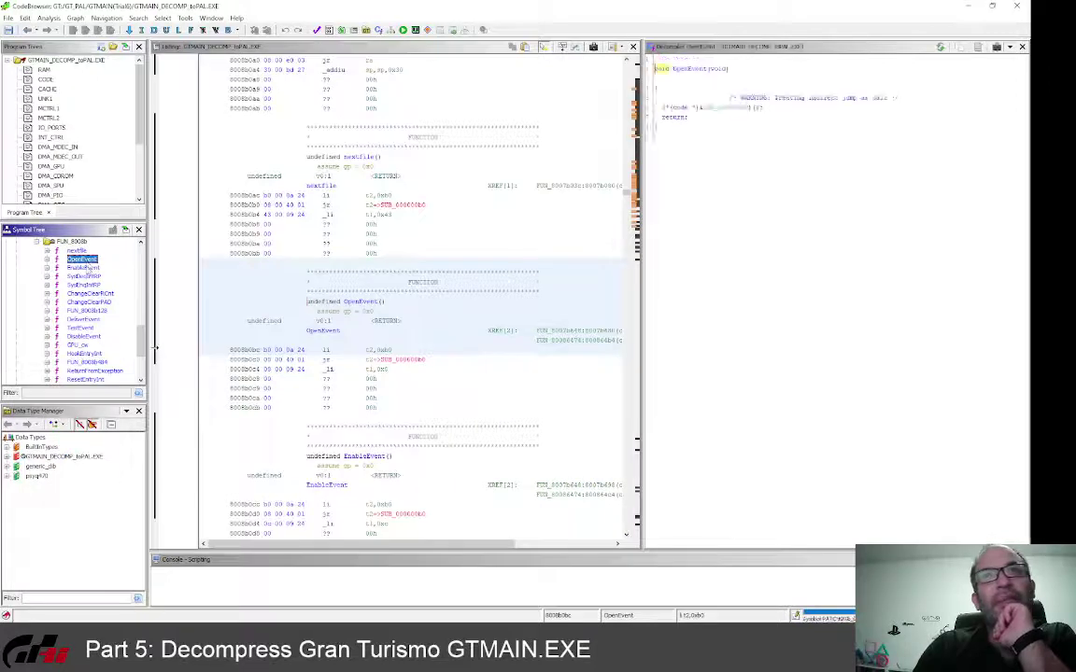
{"action": "left_click", "coordinate": [82, 268]}
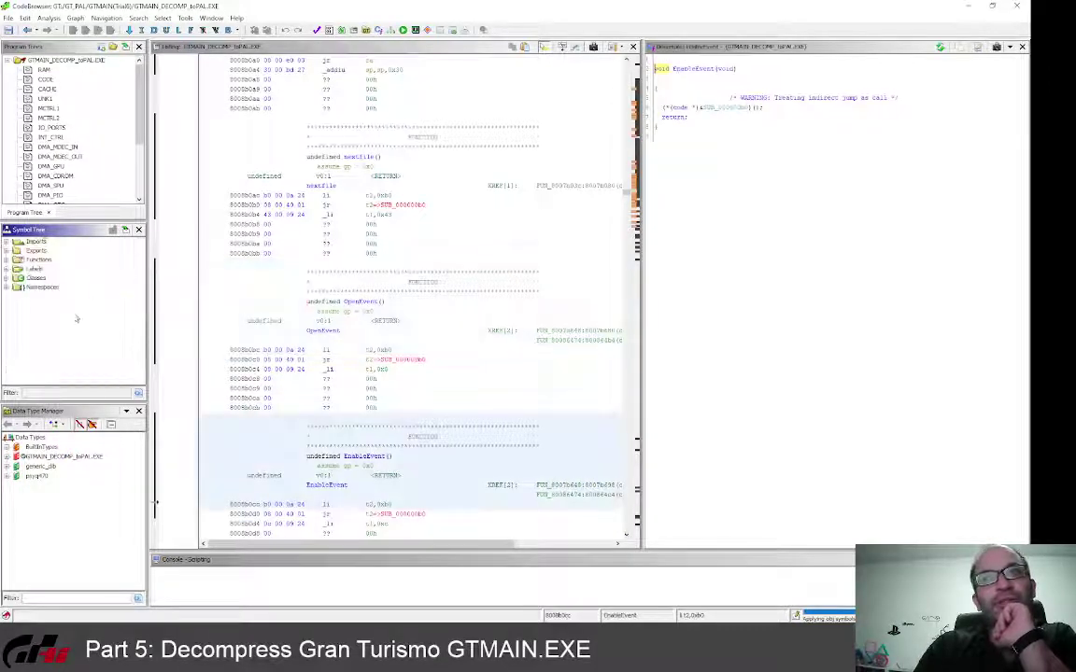
Step: Read through the Auto Analysis Summary from start to end and dismiss it
{"action": "left_click", "coordinate": [7, 260]}
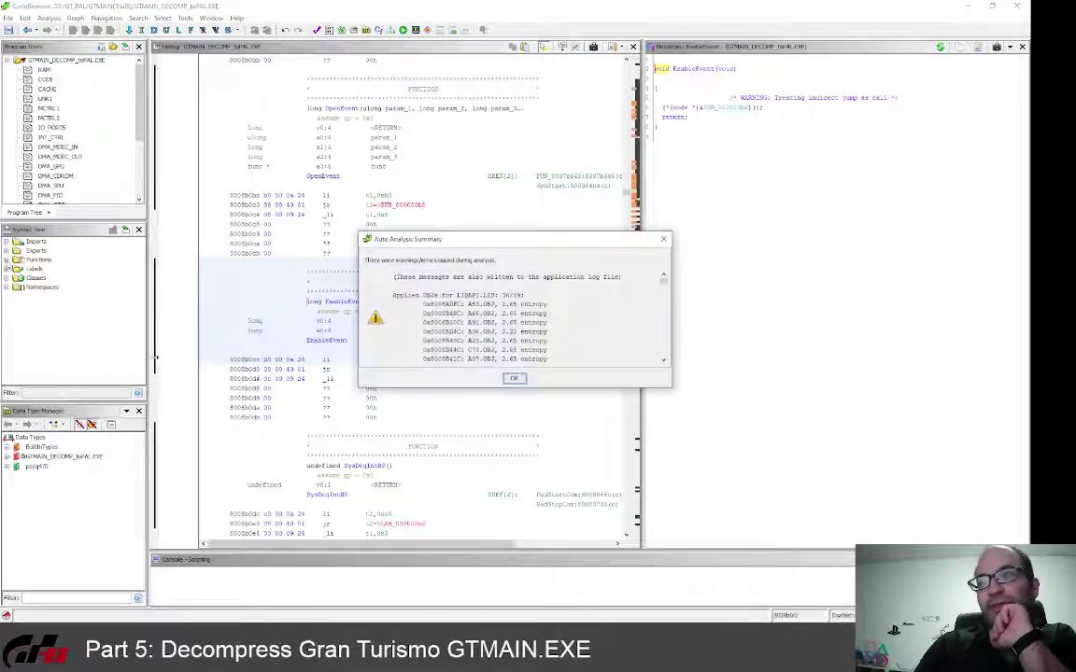
{"action": "scroll", "coordinate": [580, 356], "scroll_direction": "down", "scroll_amount": 10}
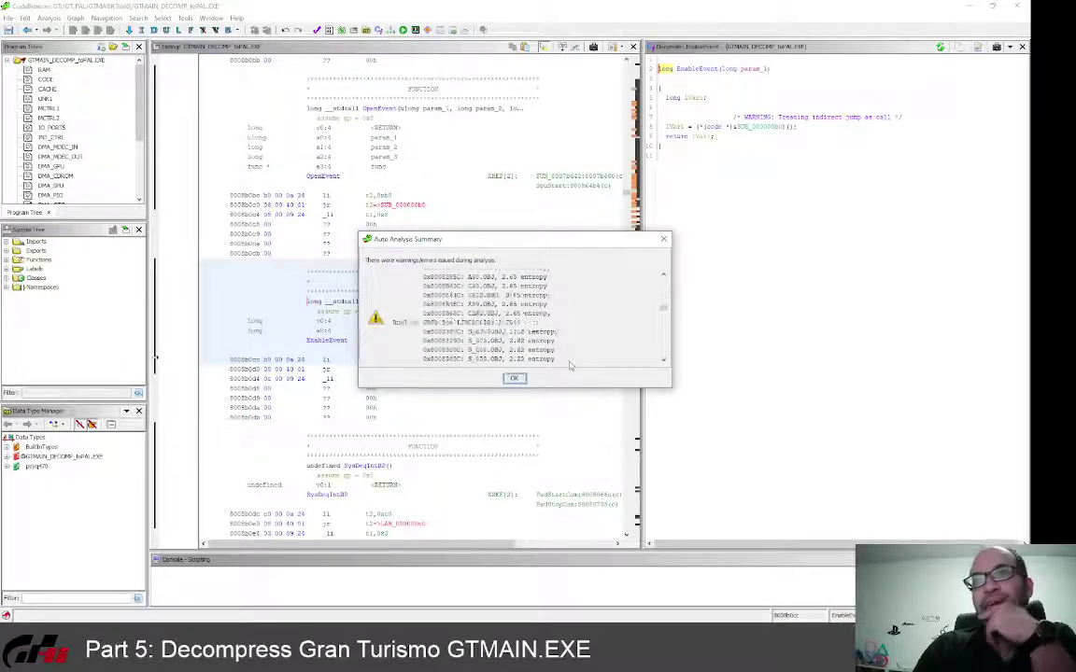
{"action": "scroll", "coordinate": [582, 358], "scroll_direction": "down", "scroll_amount": 10}
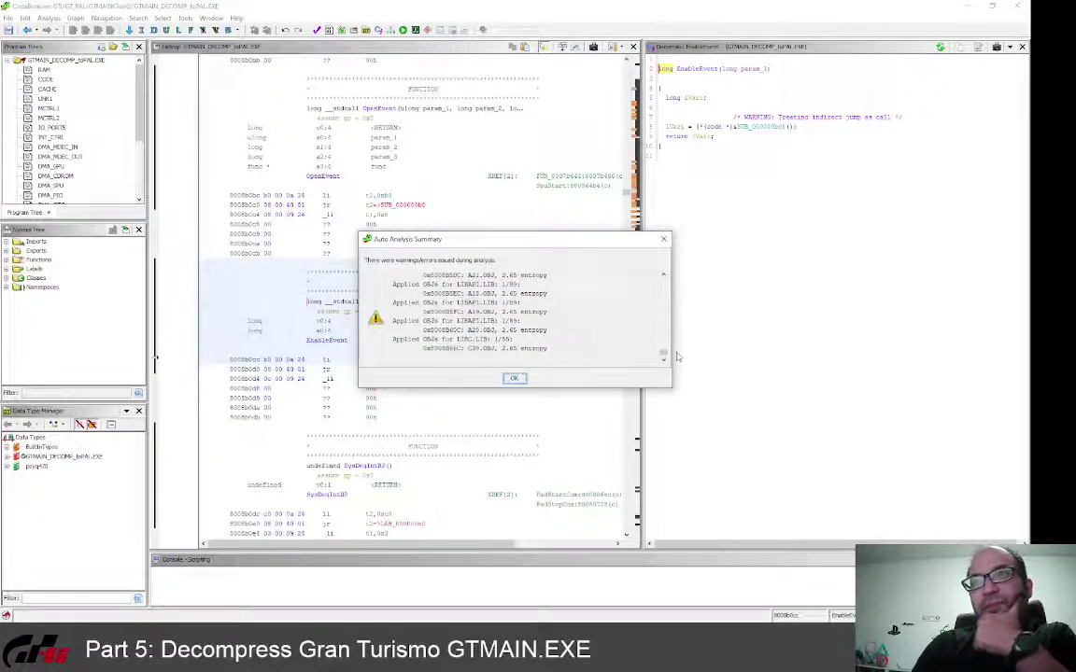
{"action": "left_click_drag", "start_coordinate": [662, 355], "coordinate": [663, 274]}
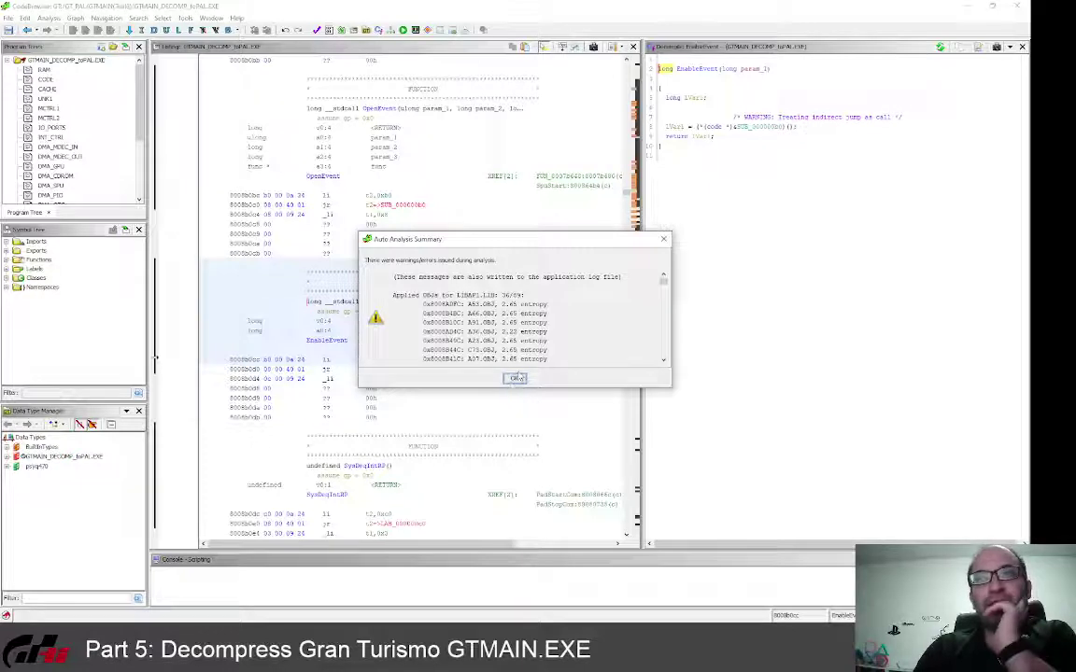
{"action": "left_click", "coordinate": [516, 379]}
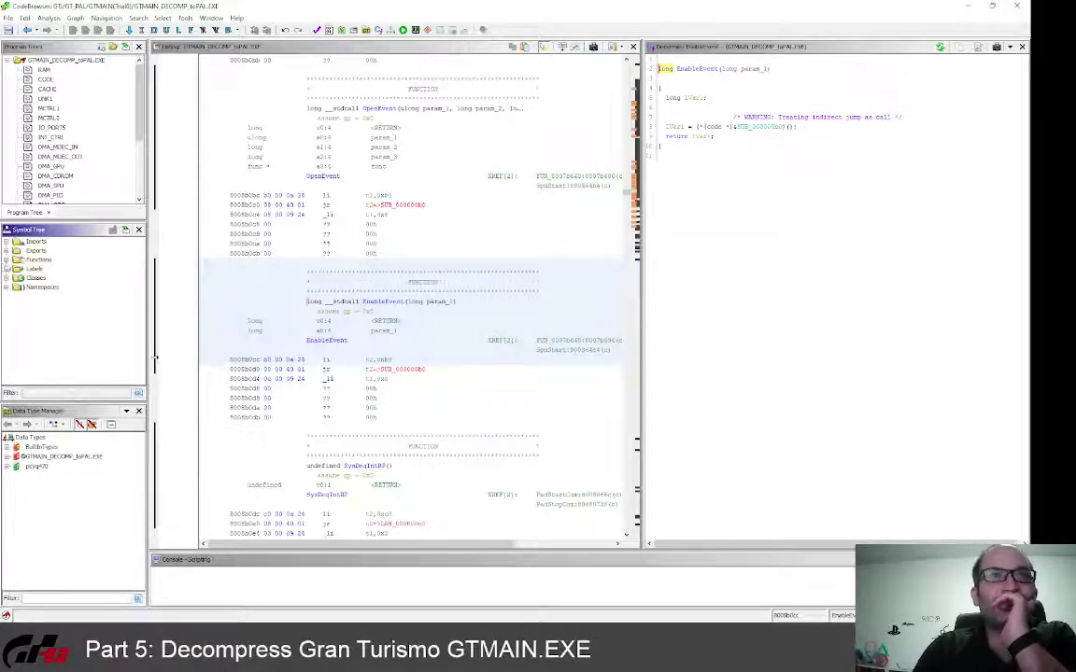
Step: Look through the analyzed program's Functions for named library functions, expanding the lowercase f and uppercase F groups
{"action": "left_click", "coordinate": [6, 260]}
{"action": "scroll", "coordinate": [73, 340], "scroll_direction": "down", "scroll_amount": 6}
{"action": "scroll", "coordinate": [58, 345], "scroll_direction": "down", "scroll_amount": 3}
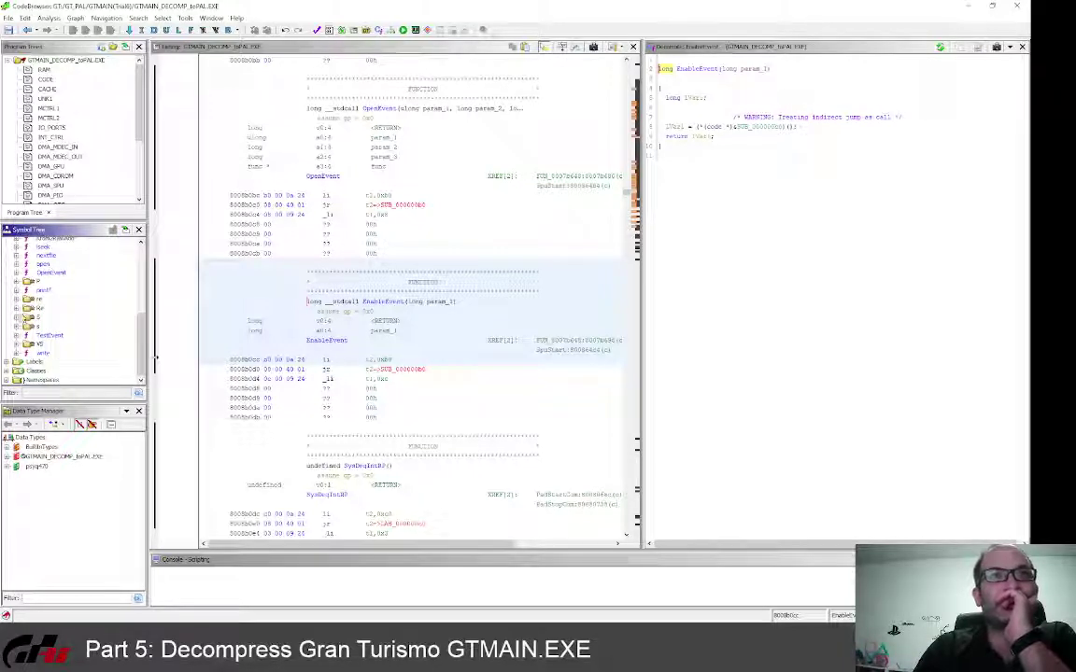
{"action": "scroll", "coordinate": [17, 284], "scroll_direction": "up", "scroll_amount": 3}
{"action": "left_click", "coordinate": [16, 268]}
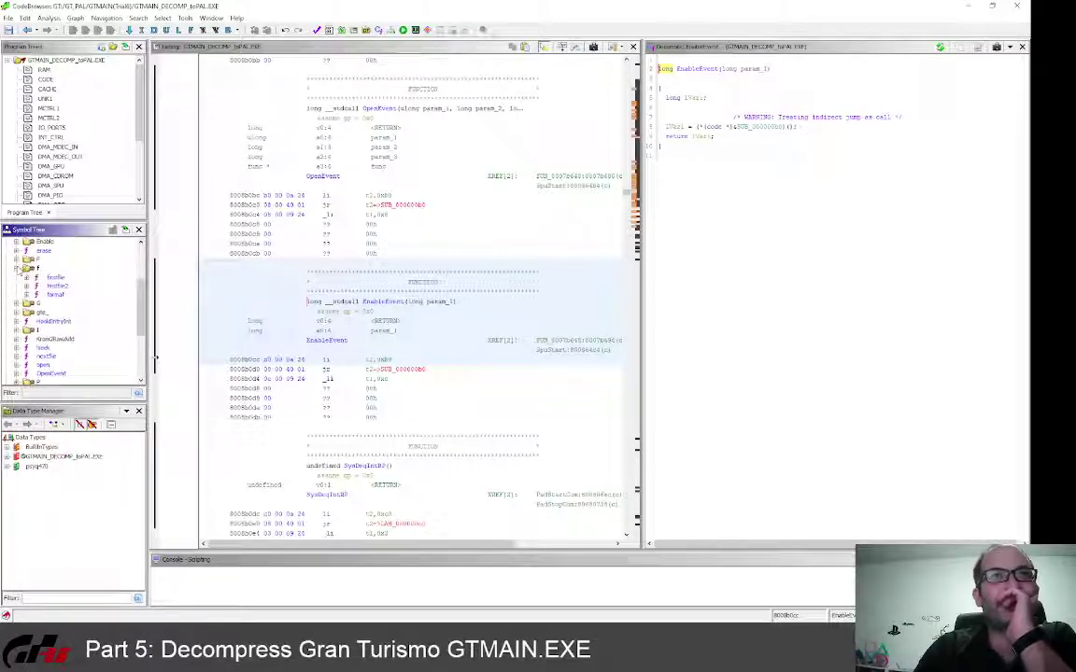
{"action": "left_click", "coordinate": [16, 260]}
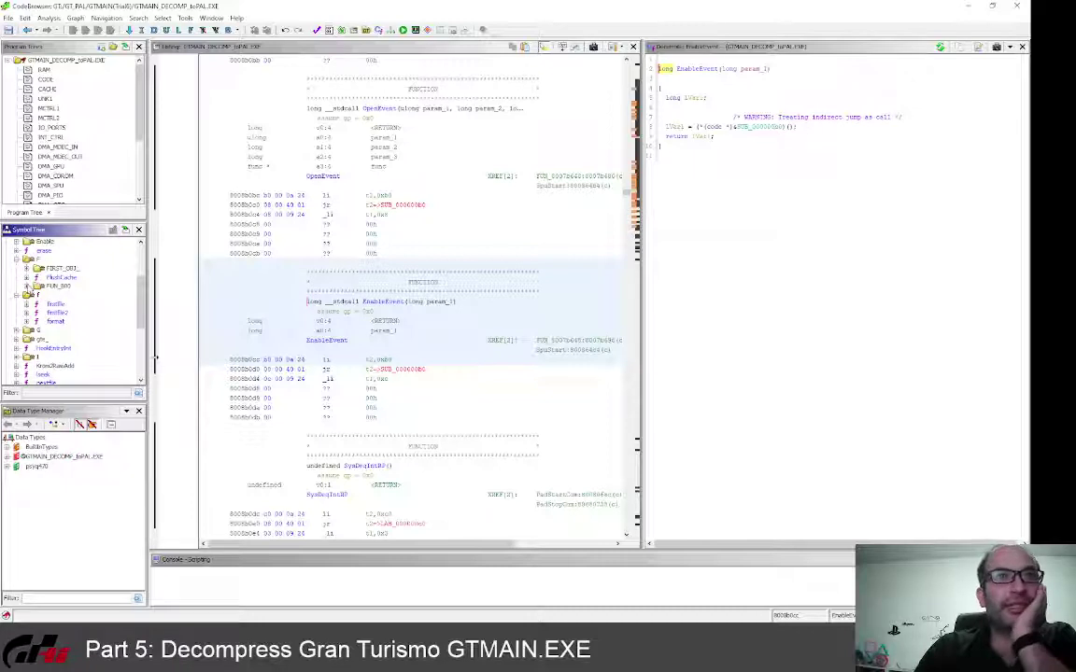
Step: Open FUN_80010154 from the FUN_8001 group under FUN_800 and examine its decompiled code
{"action": "left_click", "coordinate": [26, 286]}
{"action": "left_click", "coordinate": [36, 295]}
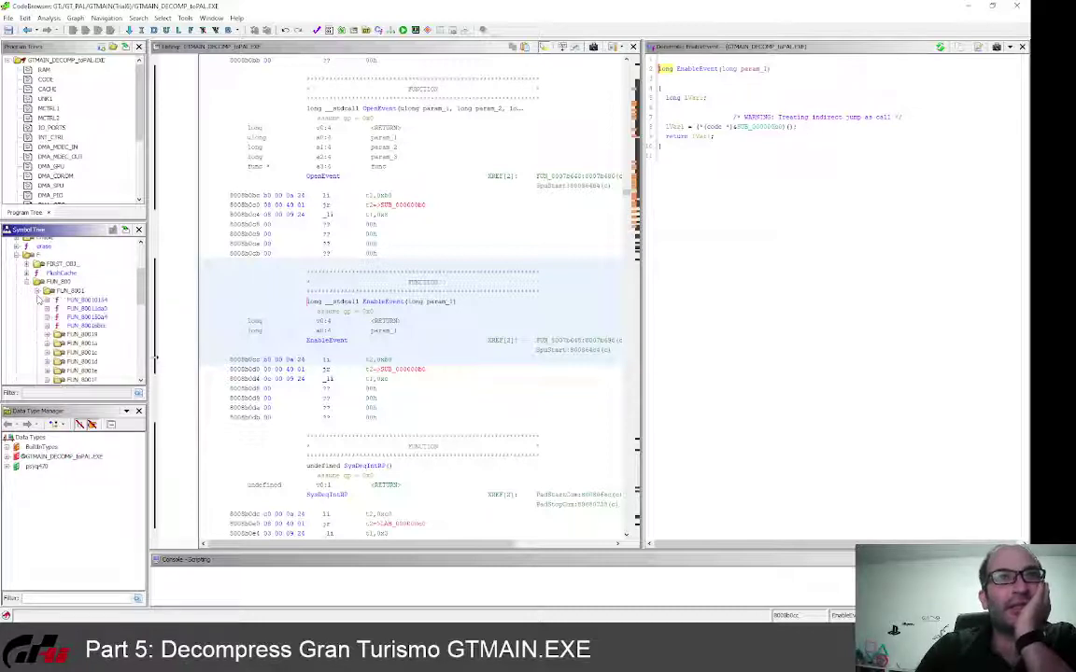
{"action": "left_click", "coordinate": [107, 301]}
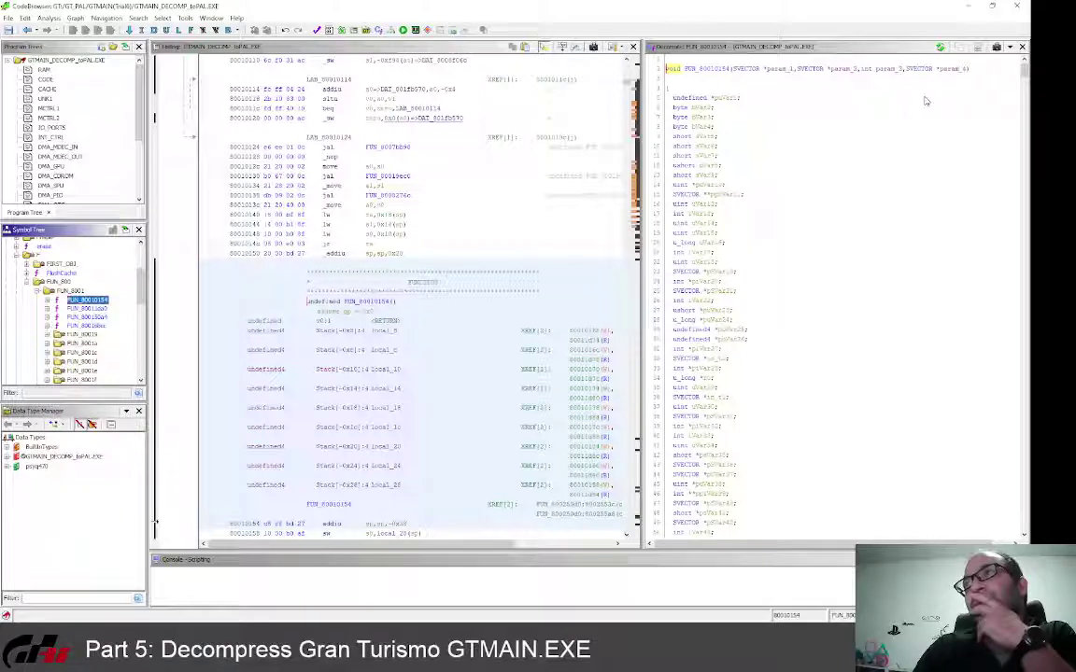
{"action": "scroll", "coordinate": [957, 96], "scroll_direction": "down", "scroll_amount": 5}
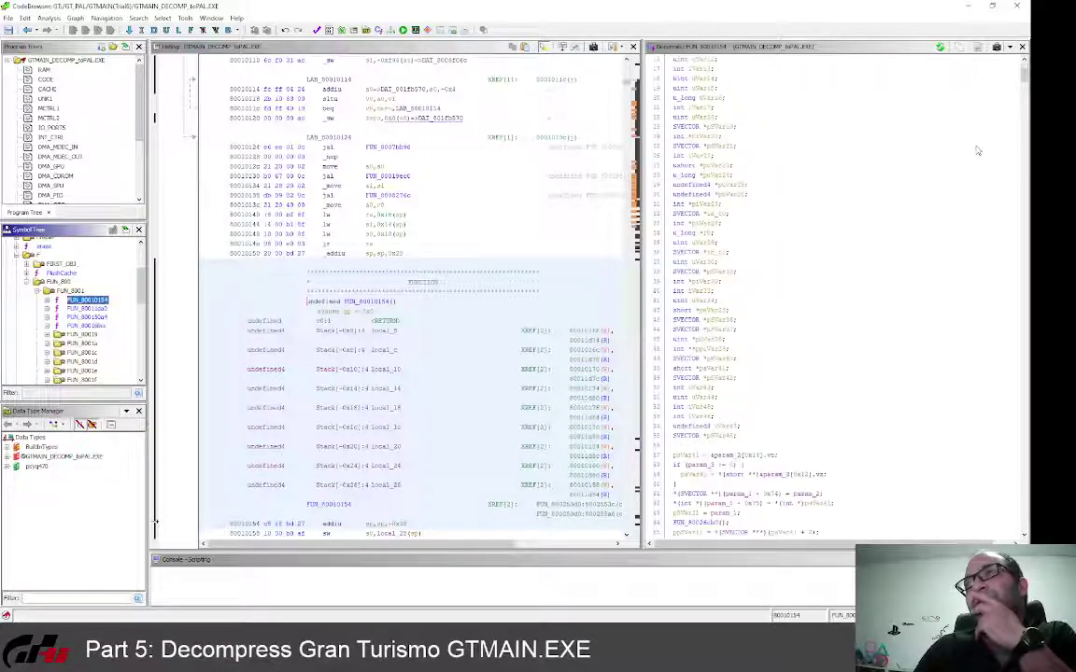